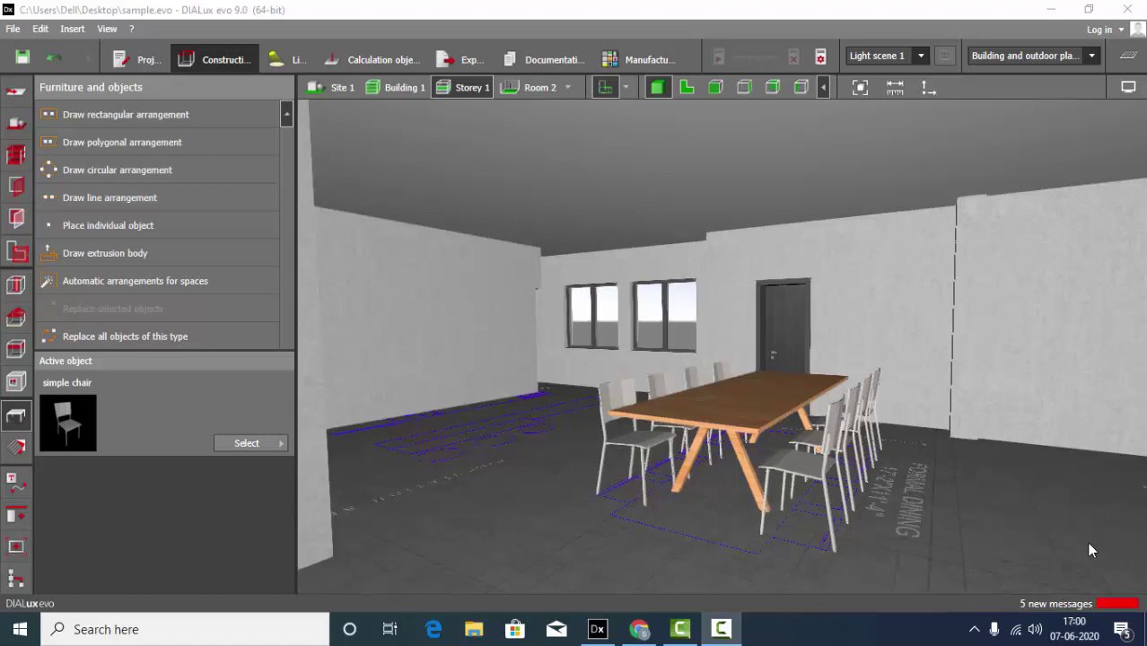
Inspect the dining table and its surrounding chairs in the floor plan and 3D views
left_click(687, 87)
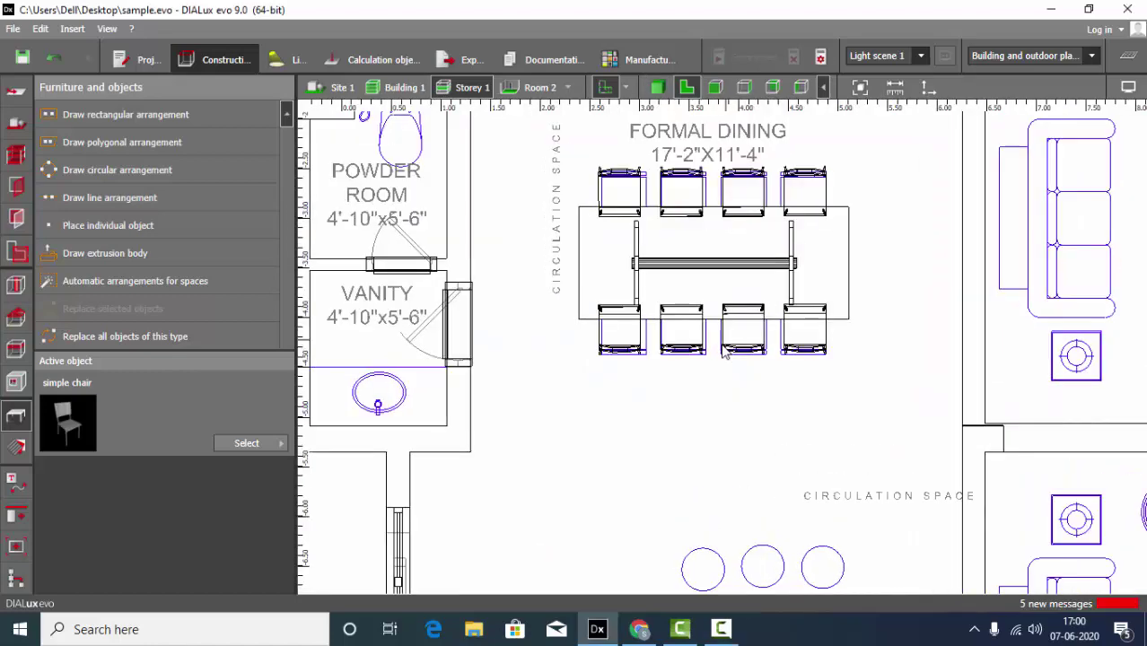
left_click(658, 87)
right_click_drag(725, 336, 801, 388)
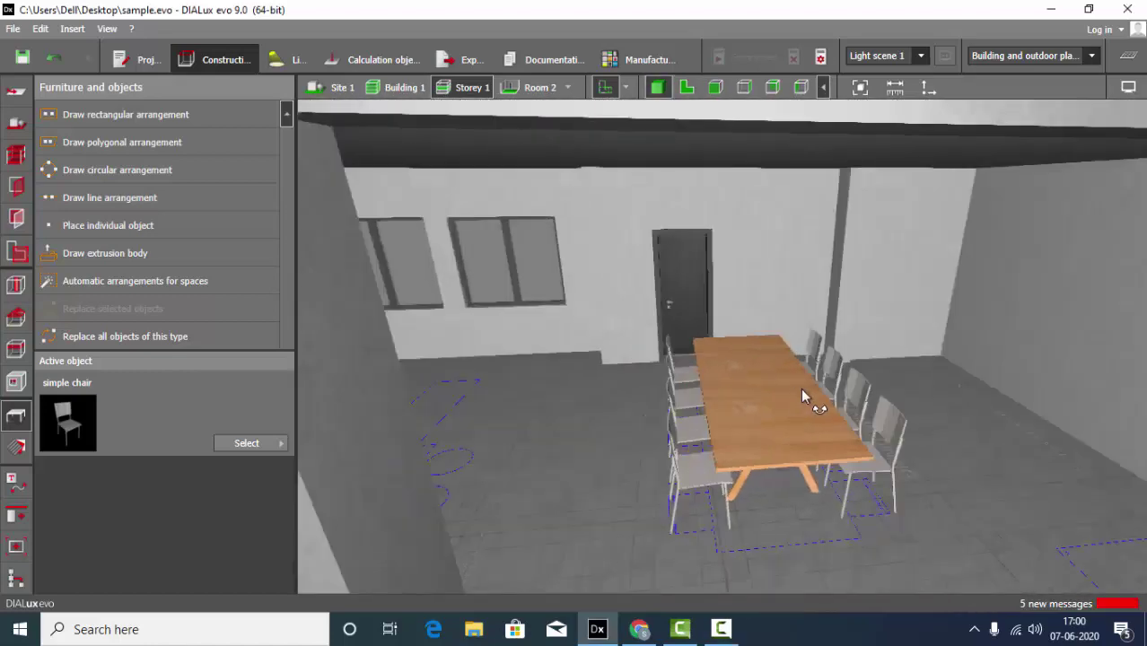
scroll(791, 394, "up", 3)
left_click_drag(791, 396, 606, 308)
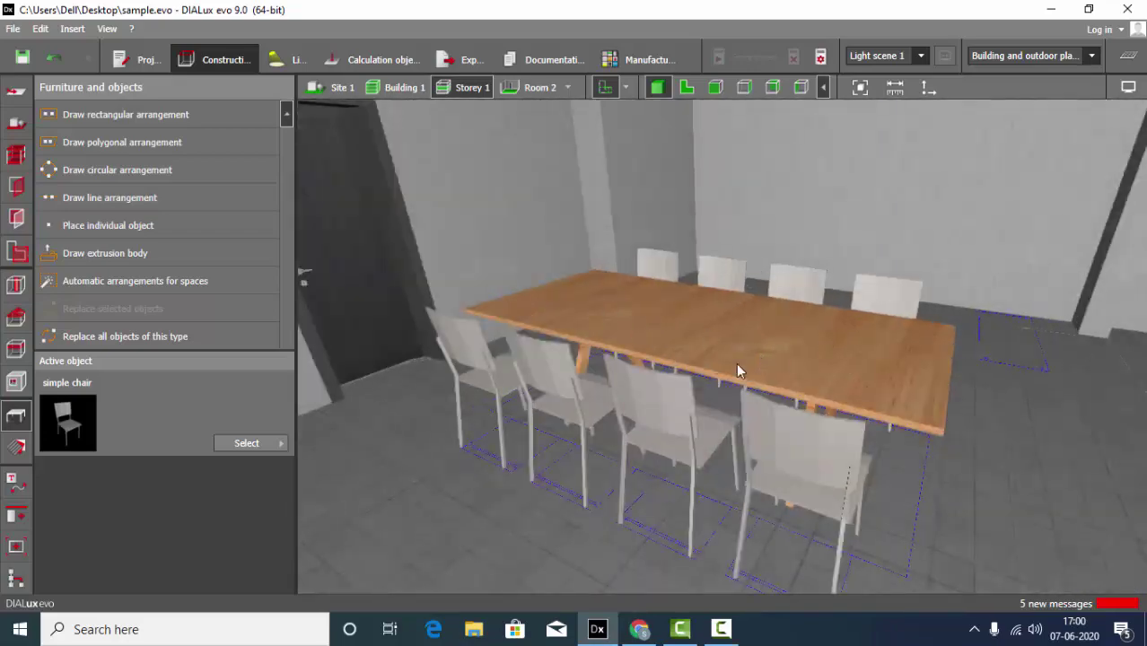
left_click_drag(736, 370, 687, 185)
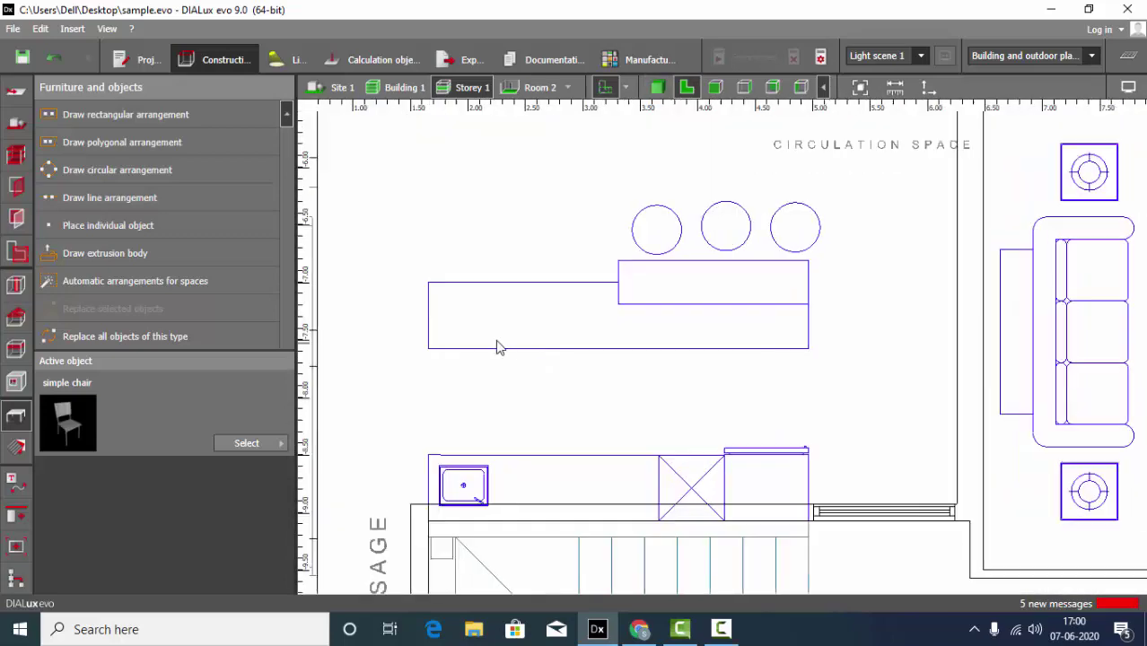
Examine the kitchen island outline in plan and 3D, and open a modern kitchen island reference image in Chrome
scroll(493, 342, "up", 1)
scroll(644, 204, "down", 1)
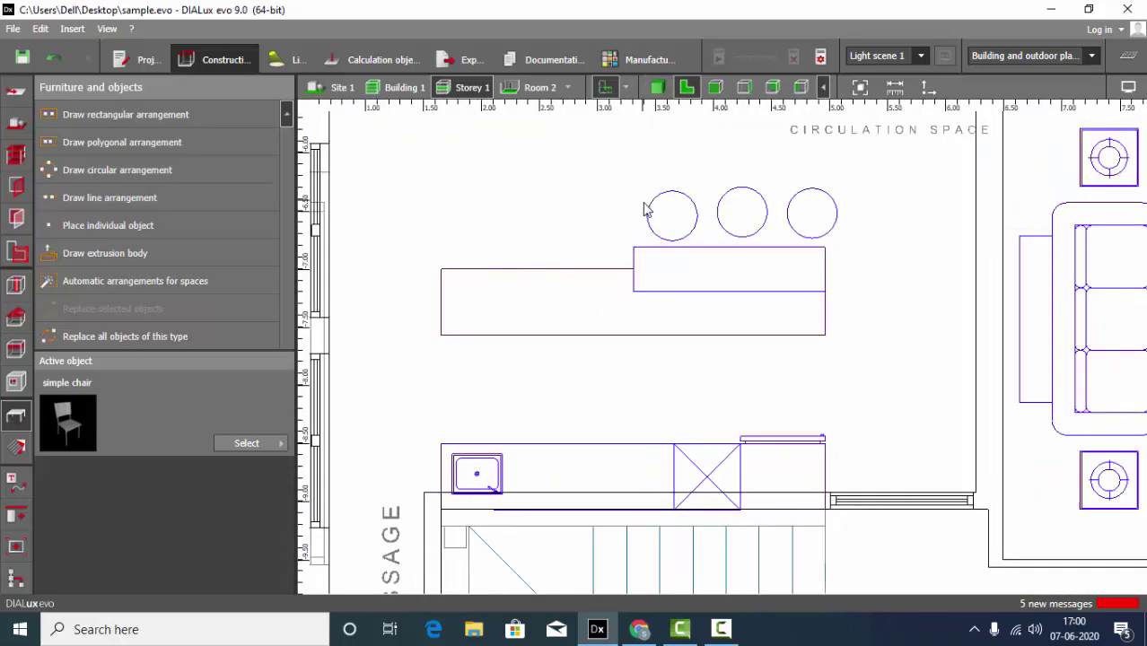
scroll(645, 209, "down", 3)
left_click(657, 87)
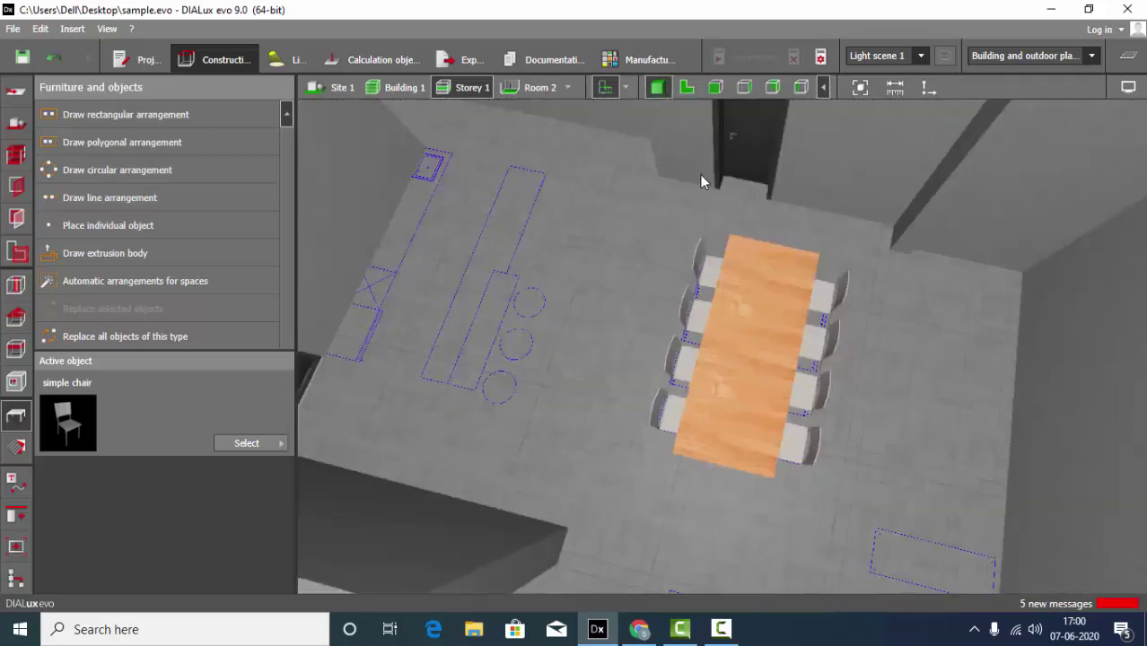
scroll(710, 292, "down", 2)
scroll(419, 337, "up", 3)
right_click_drag(734, 383, 584, 254)
left_click_drag(585, 261, 878, 466)
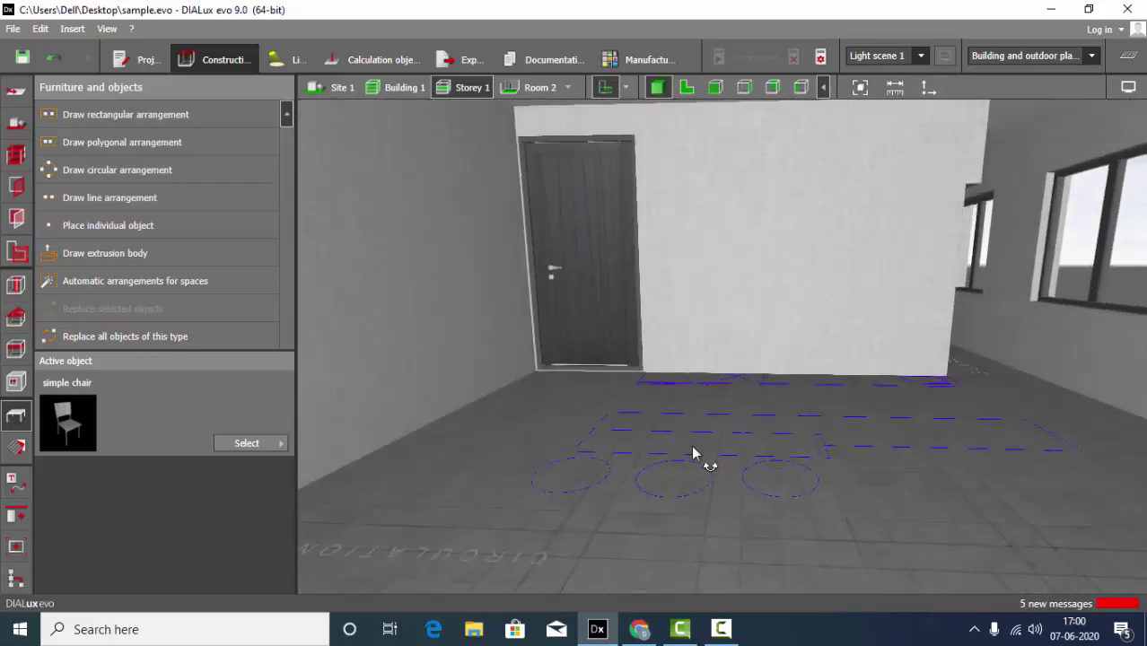
left_click_drag(692, 449, 824, 501)
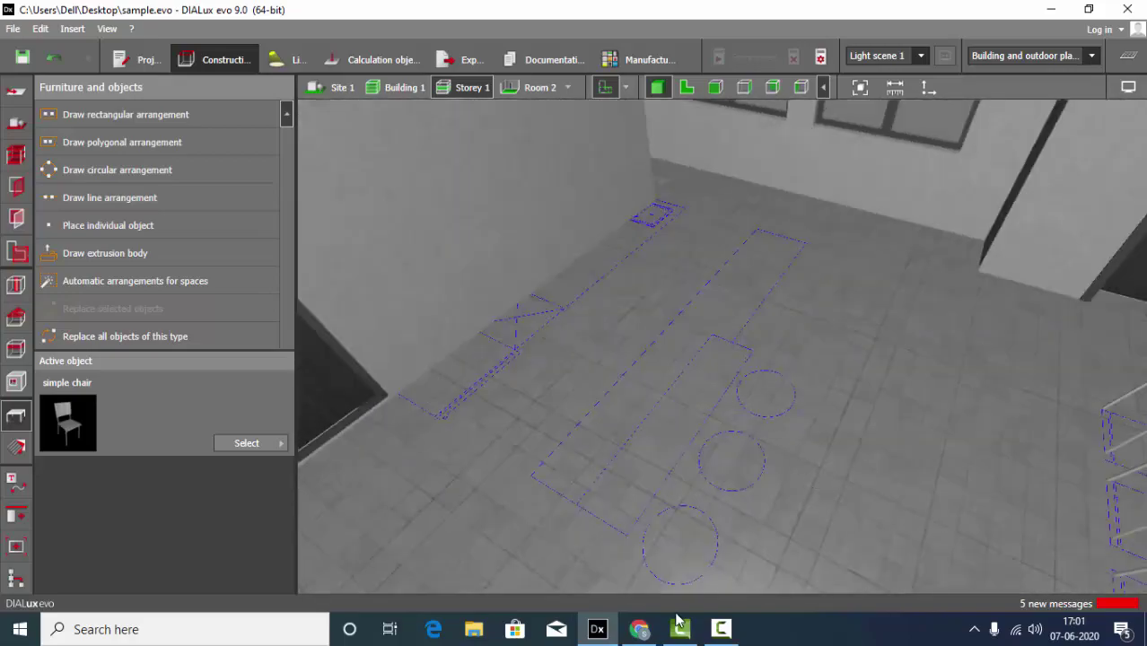
left_click(640, 630)
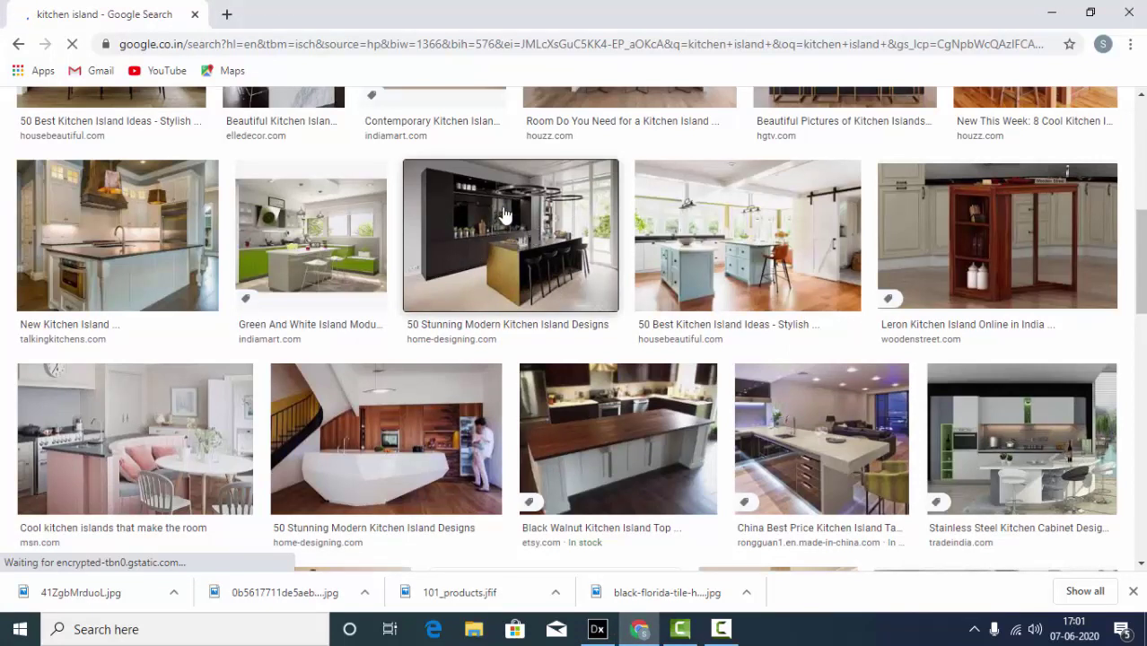
left_click(521, 243)
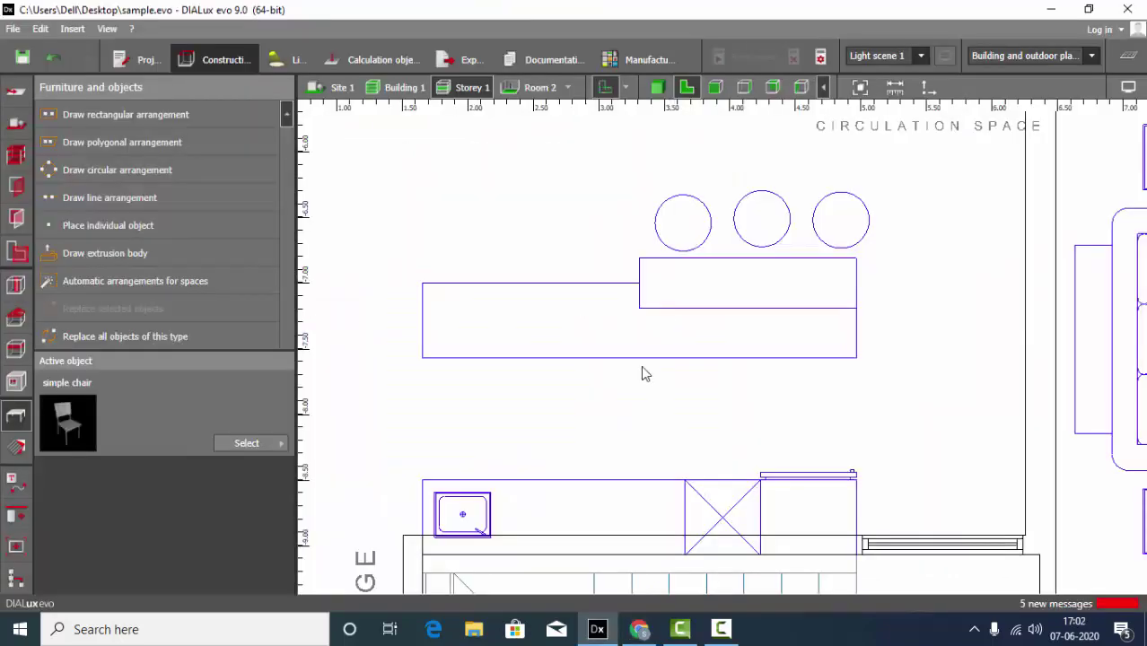
Place an individual Cube object on the kitchen island outline and align its corner with the outline's upper-left corner
left_click(272, 444)
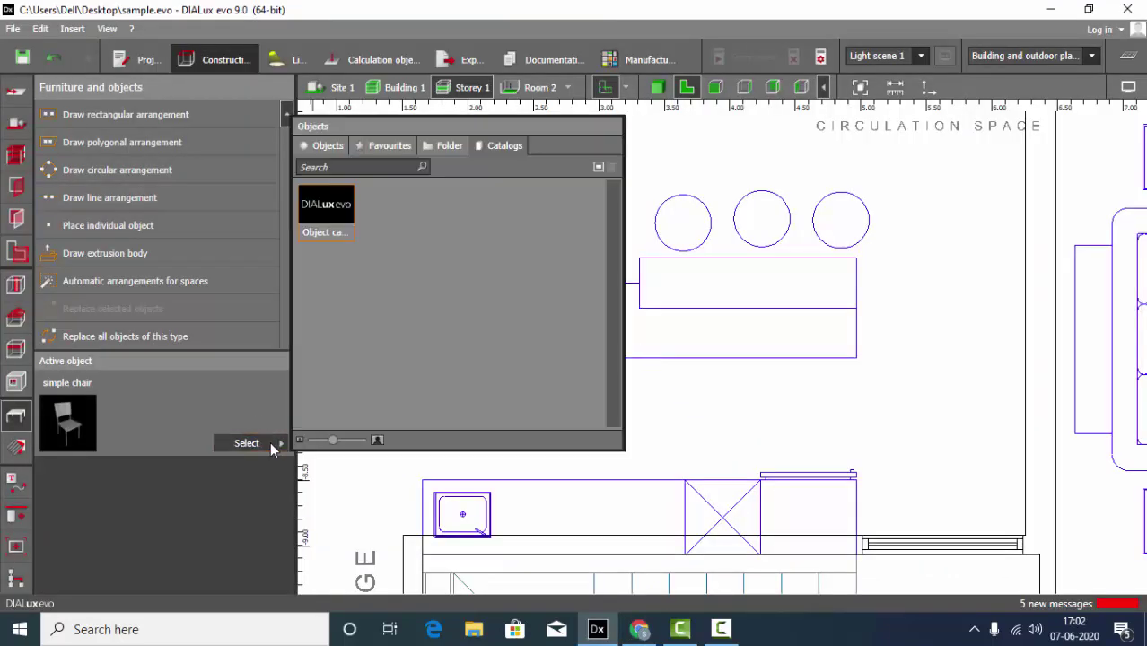
left_click(326, 147)
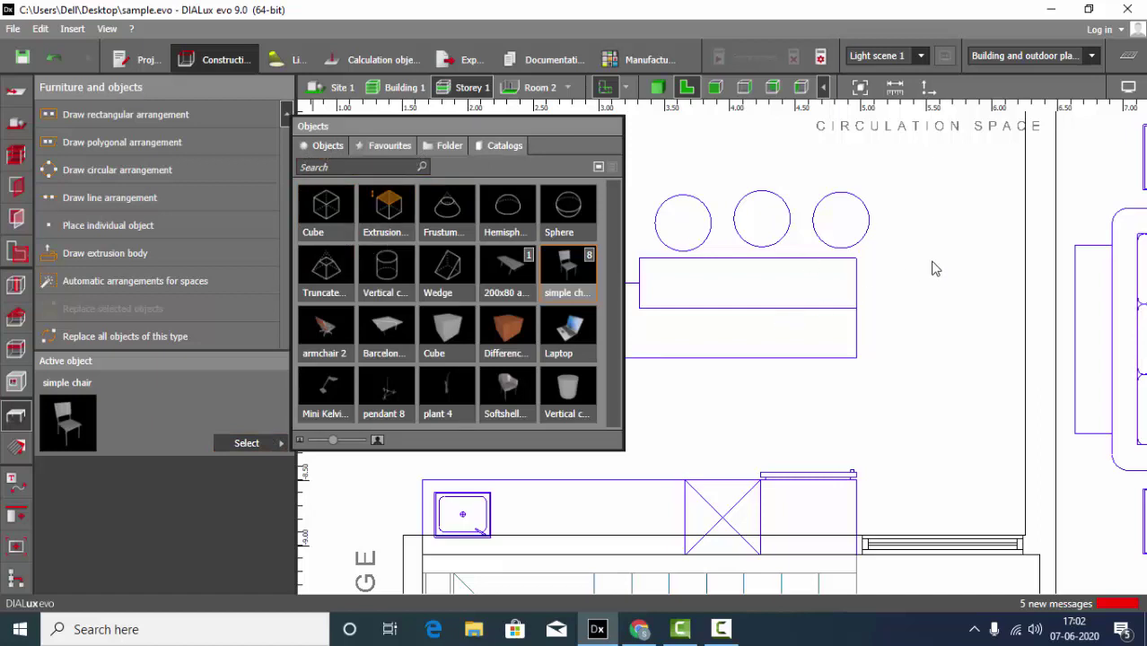
left_click(341, 215)
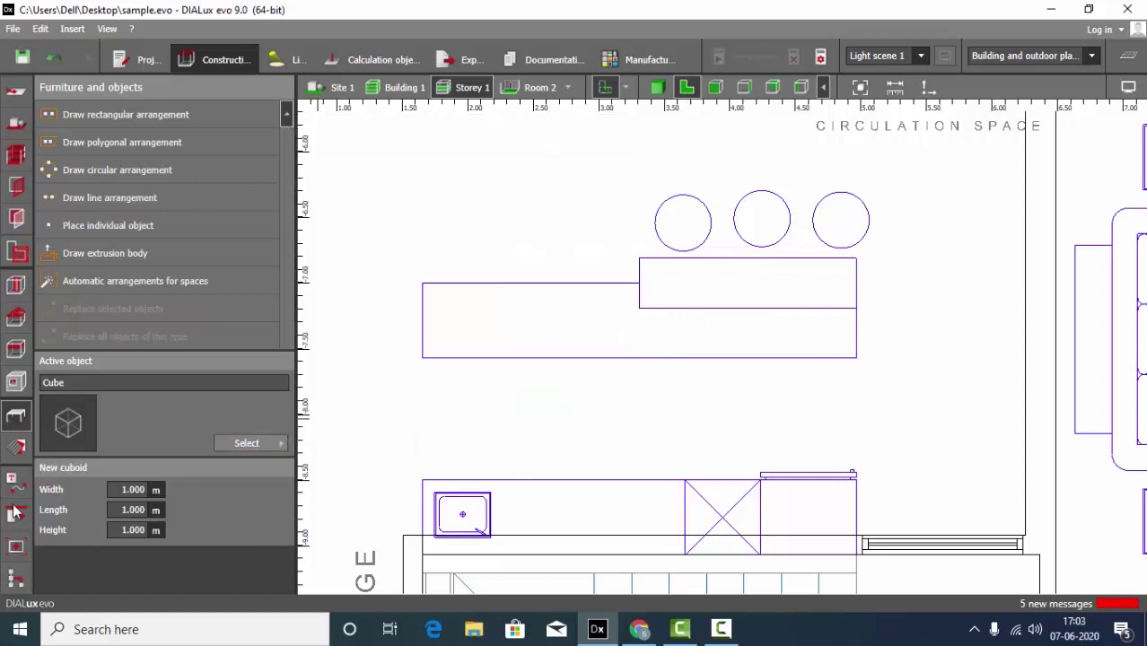
left_click(104, 224)
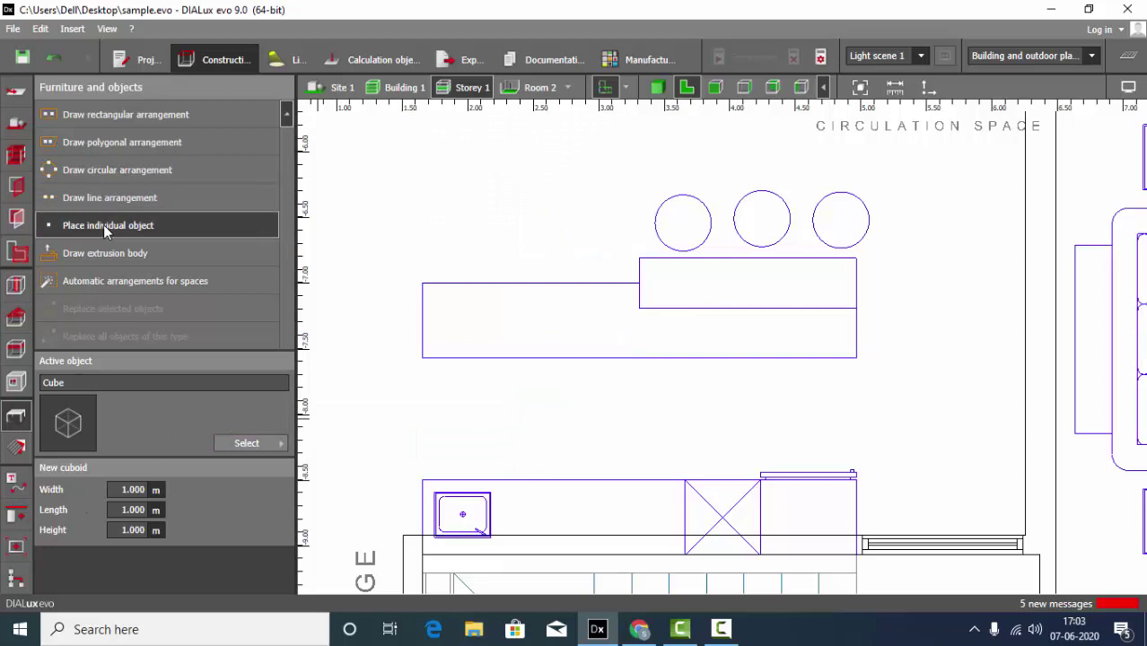
left_click(495, 320)
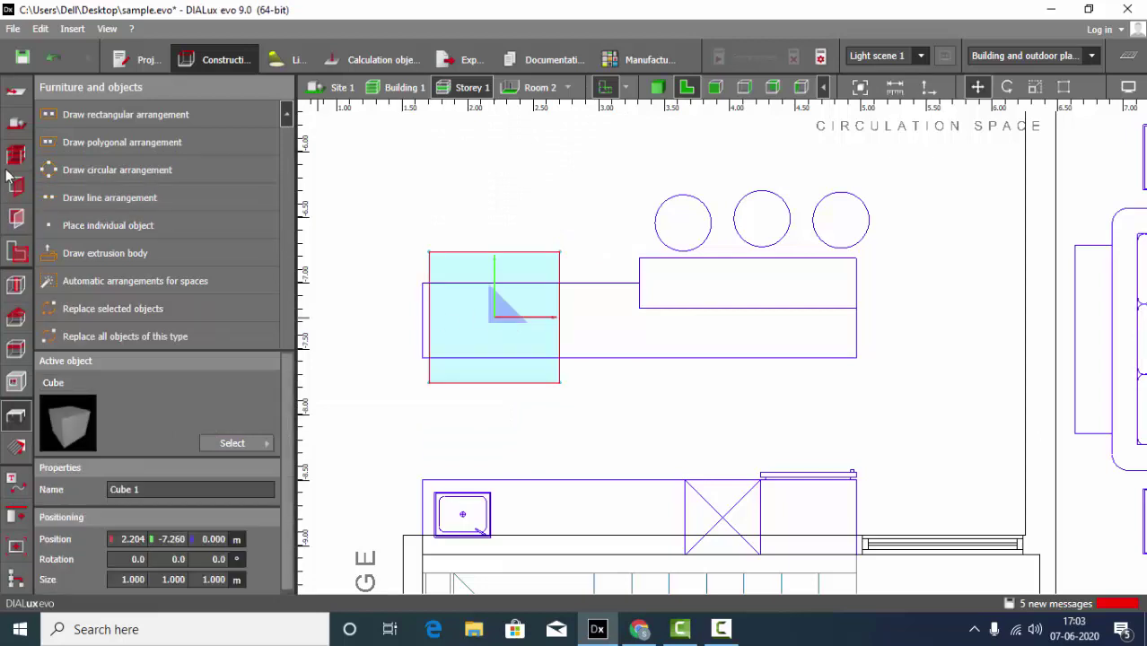
scroll(422, 320, "up", 1)
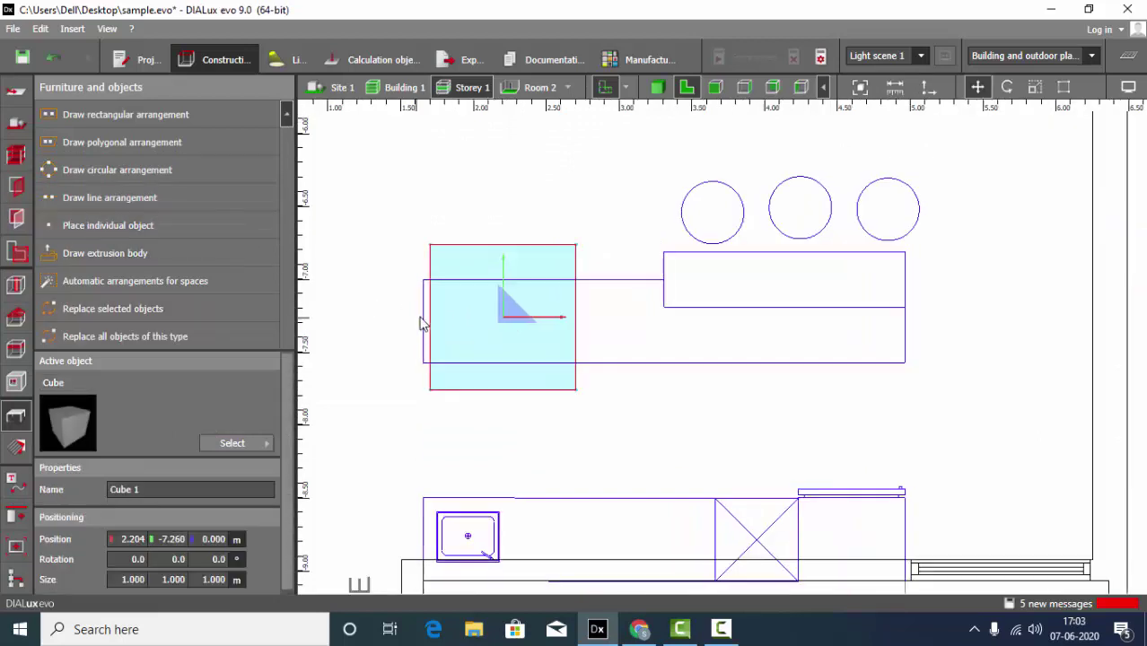
left_click_drag(520, 328, 498, 360)
scroll(463, 226, "down", 1)
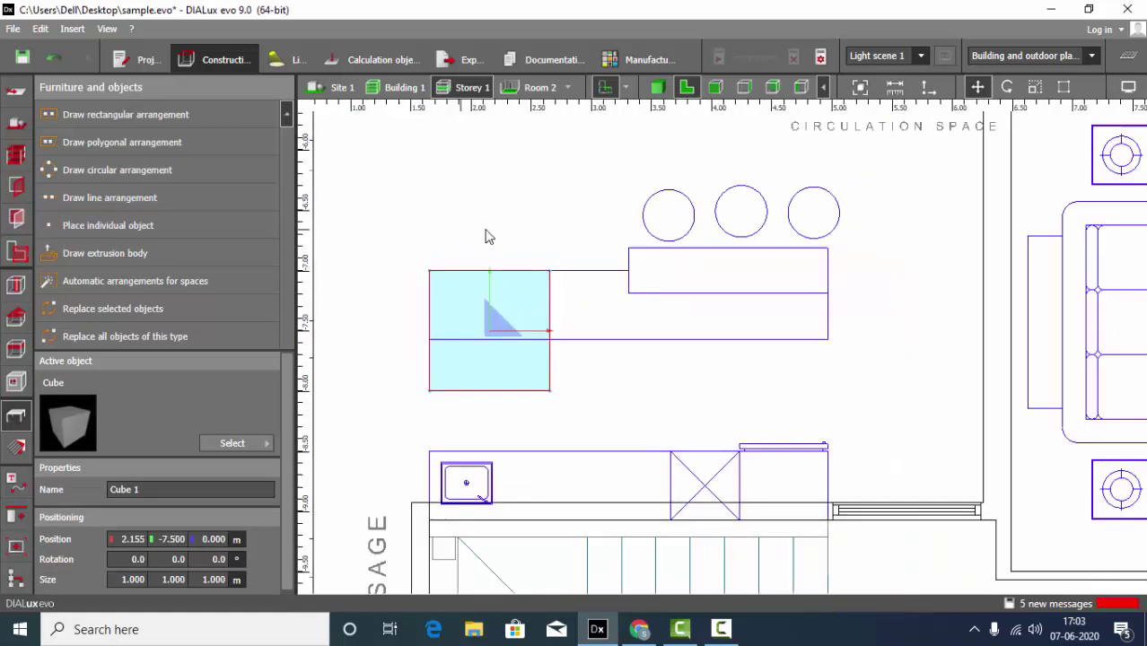
Scale the cube to fill the island's long rectangular outline, about 3.31 m by 0.57 m
left_click(1036, 89)
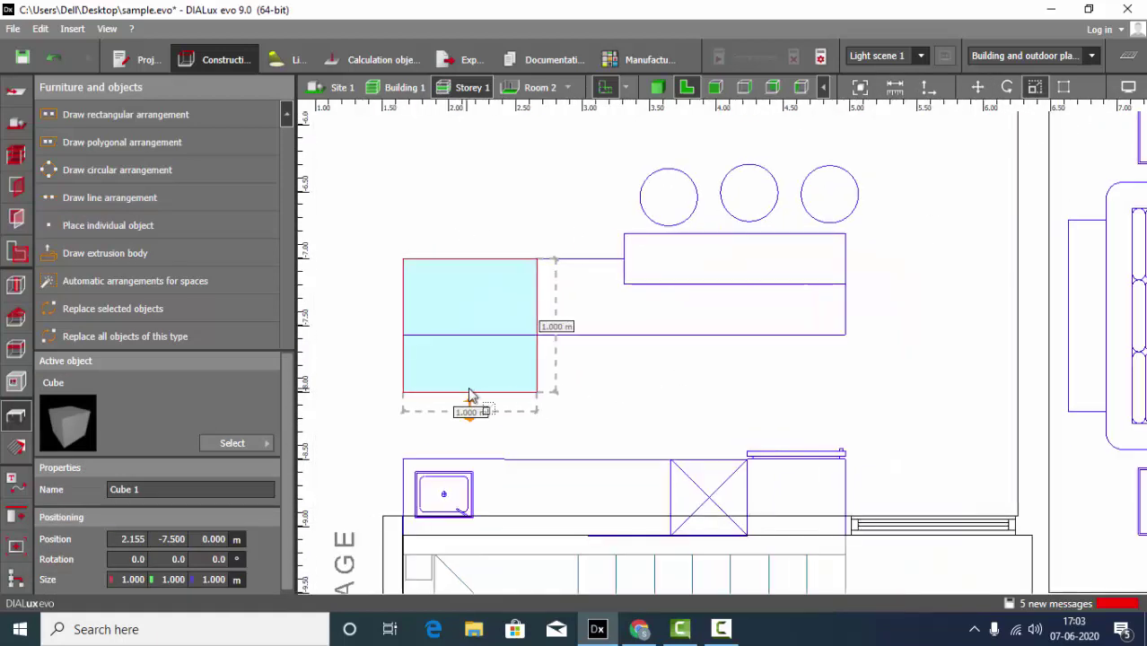
left_click_drag(470, 406, 470, 348)
left_click_drag(546, 293, 844, 294)
left_click(652, 136)
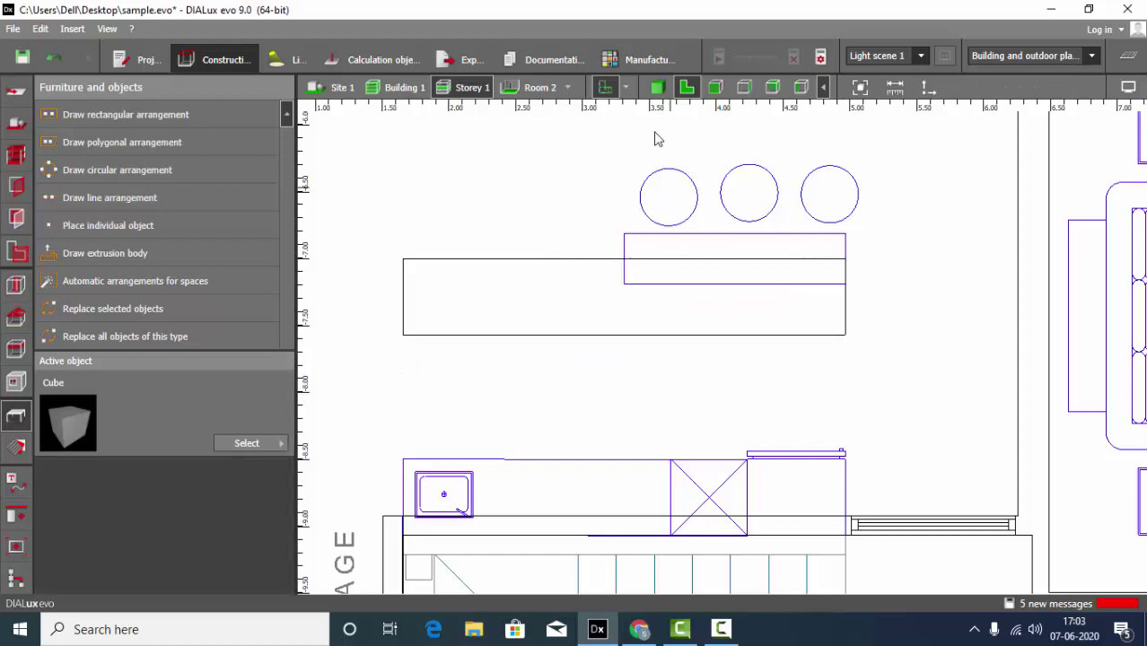
Set the island block's height to 0.8 m
left_click(658, 88)
left_click_drag(660, 107, 608, 370)
left_click(608, 370)
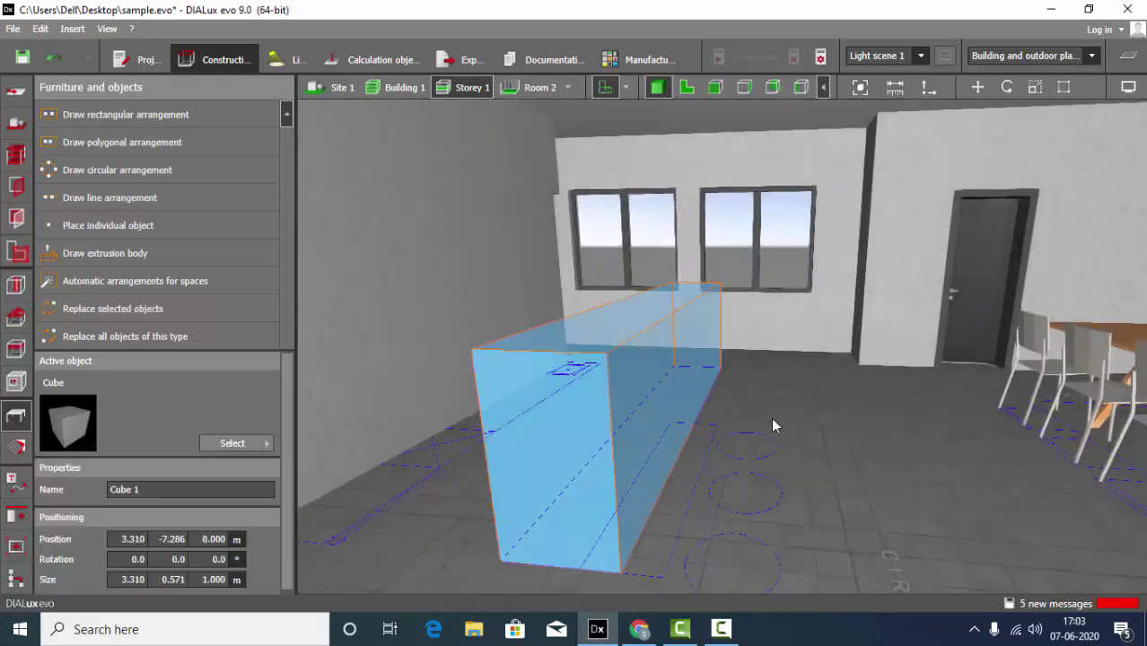
left_click_drag(771, 417, 670, 306)
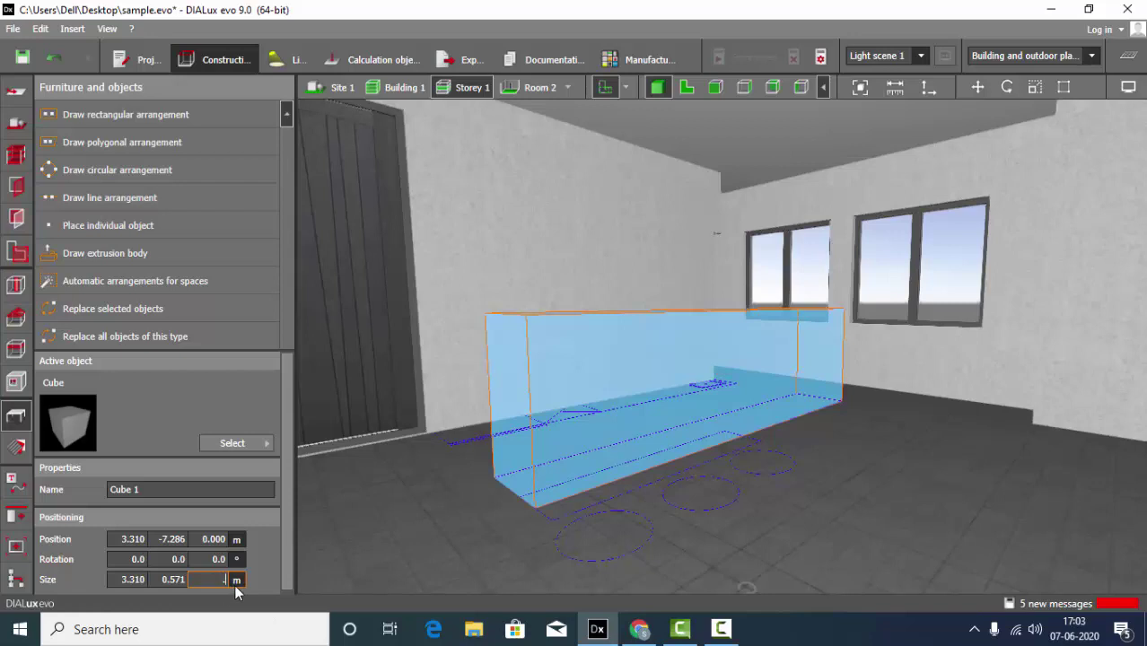
key("Return")
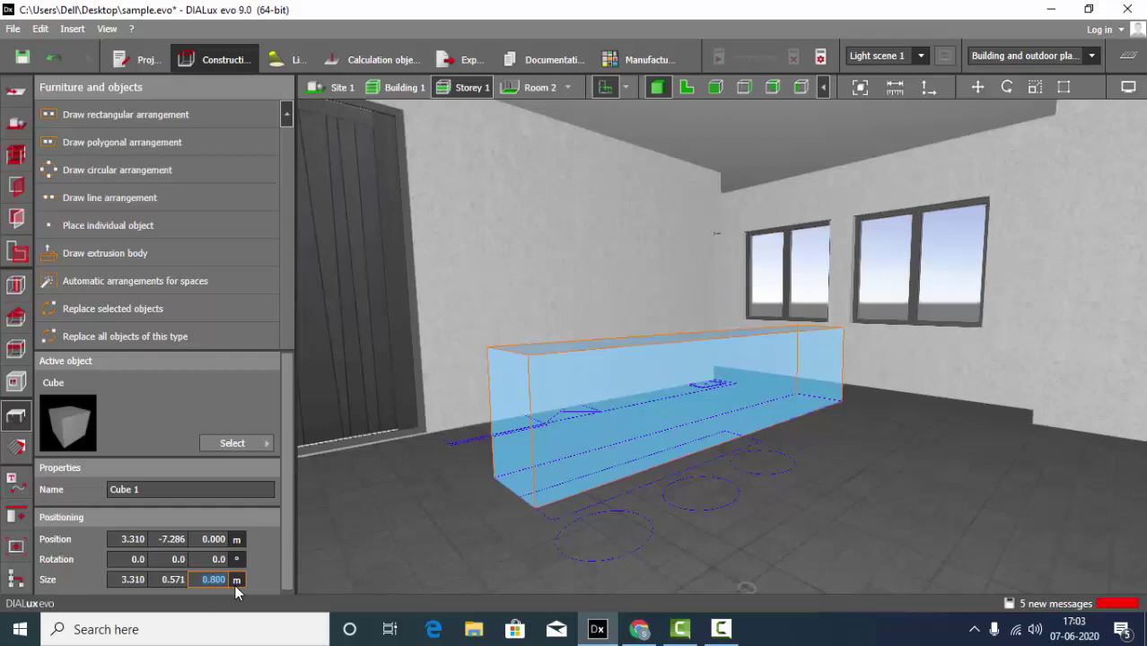
Examine the island block against the raised counter outline in plan, and view its shape in 3D
left_click_drag(857, 421, 631, 134)
left_click(686, 88)
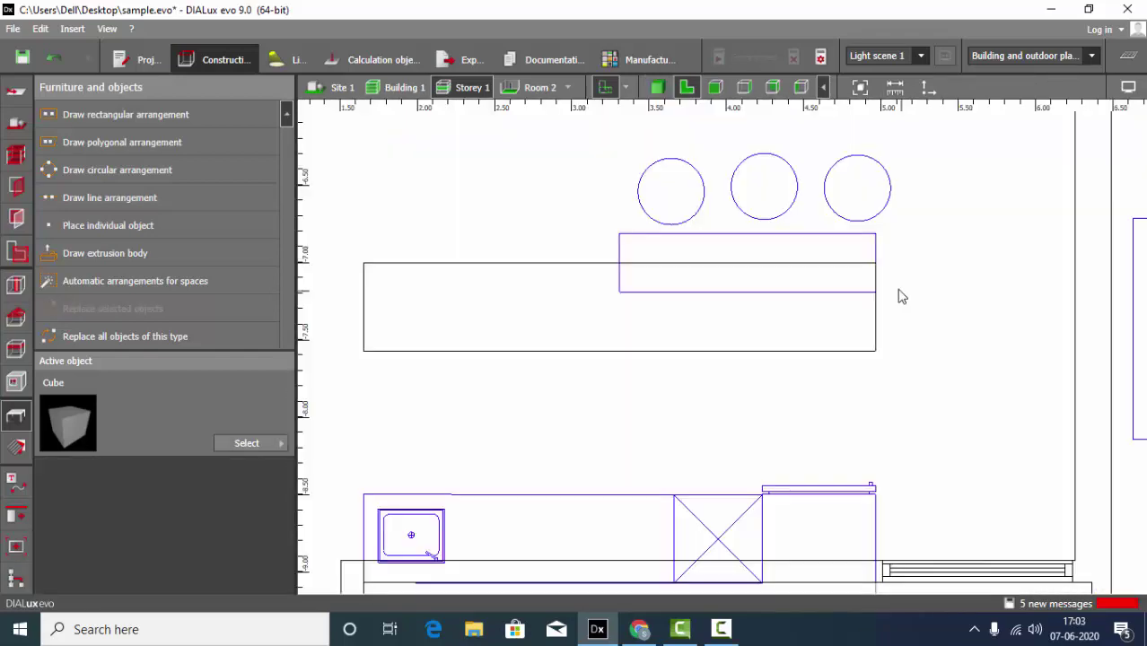
scroll(881, 245, "up", 3)
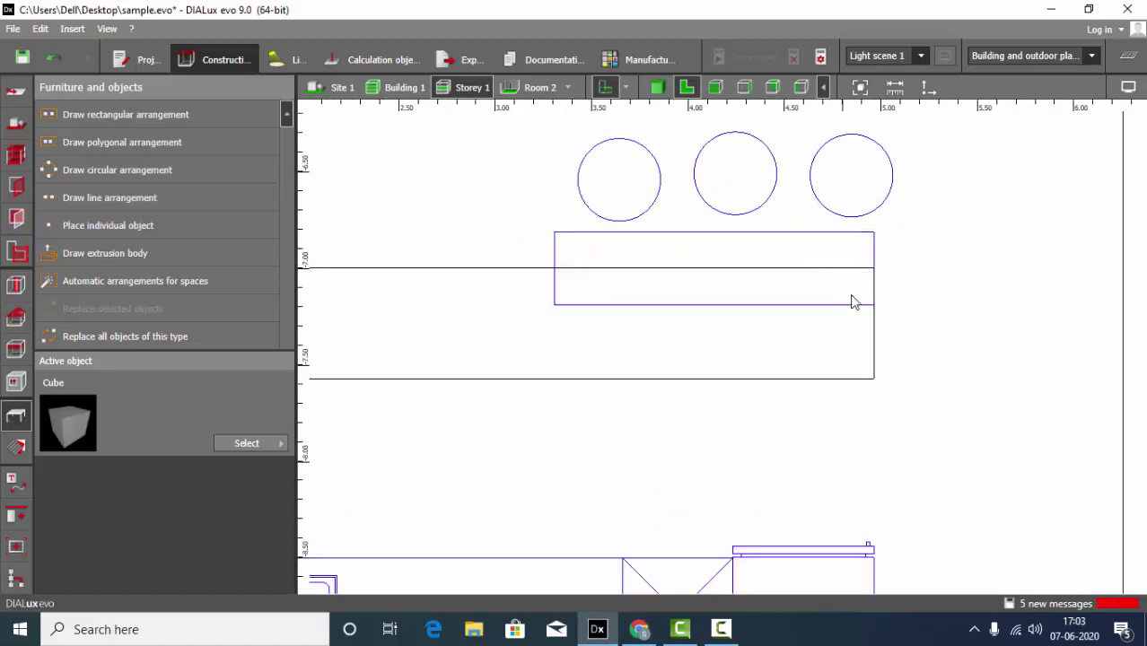
left_click_drag(740, 325, 754, 302)
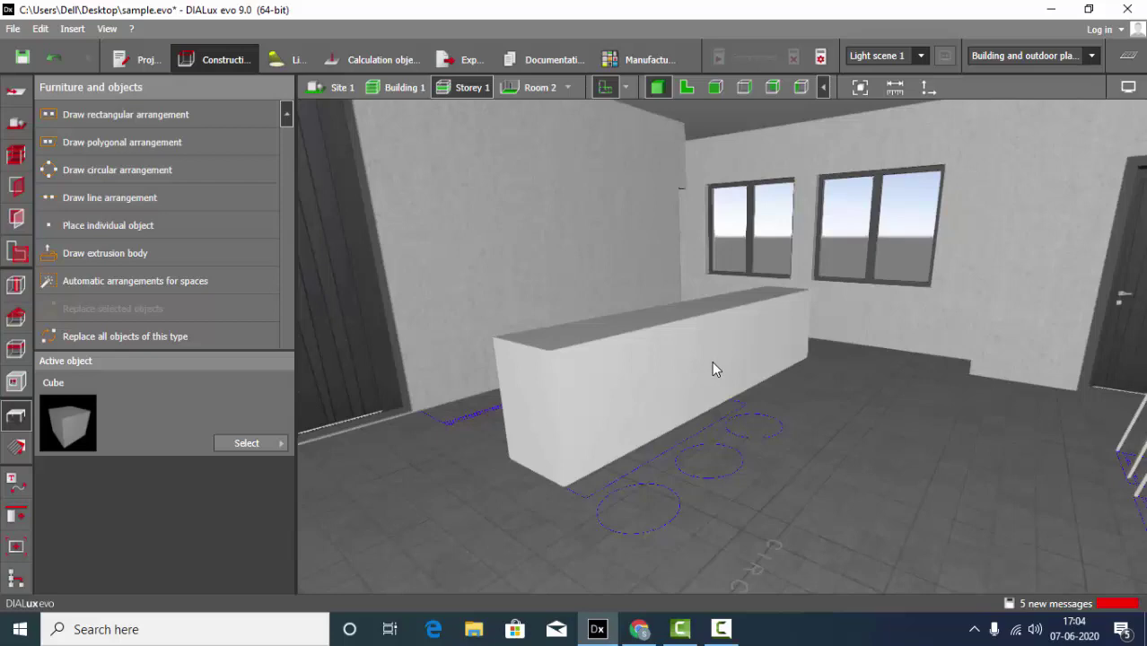
middle_click_drag(652, 317, 584, 330)
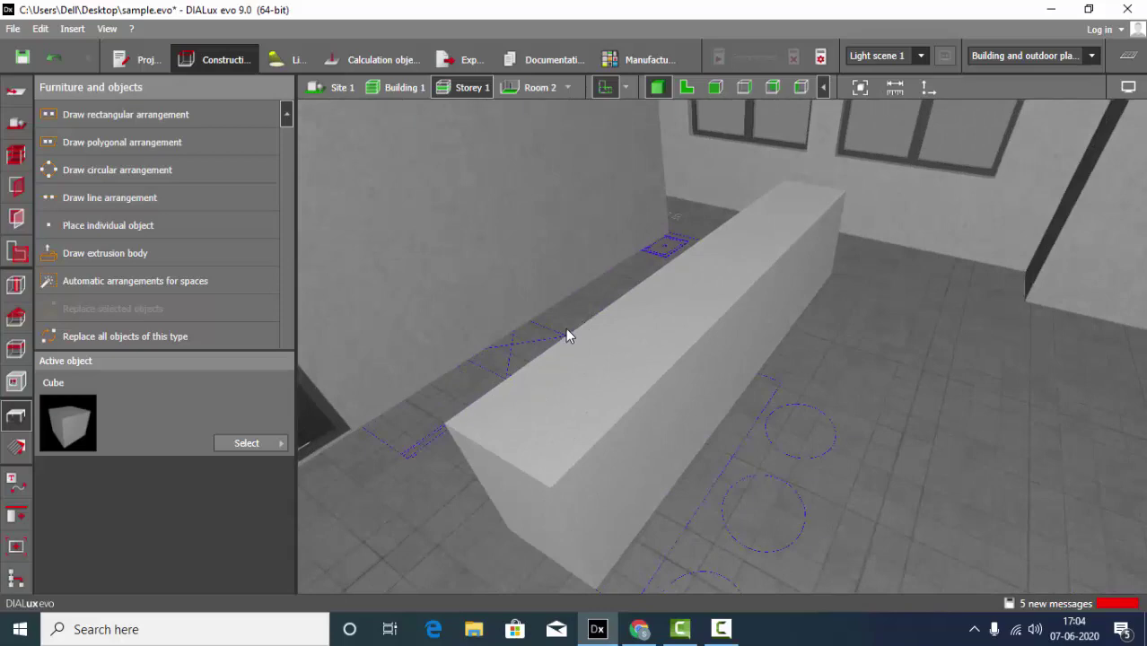
middle_click_drag(635, 349, 597, 310)
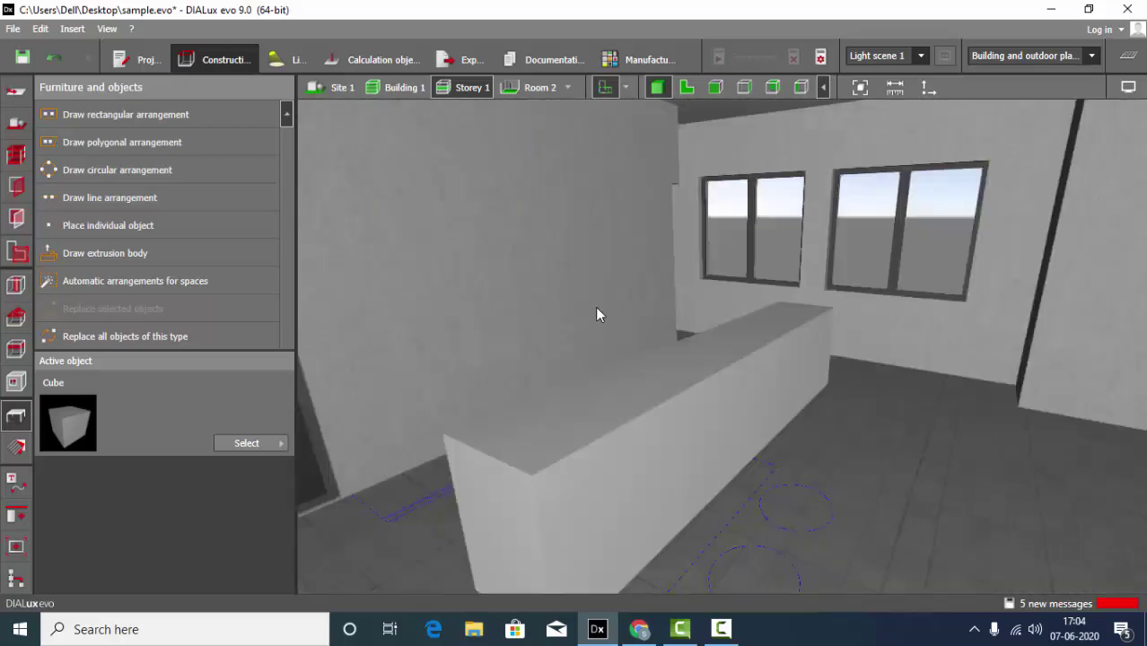
middle_click_drag(643, 419, 752, 168)
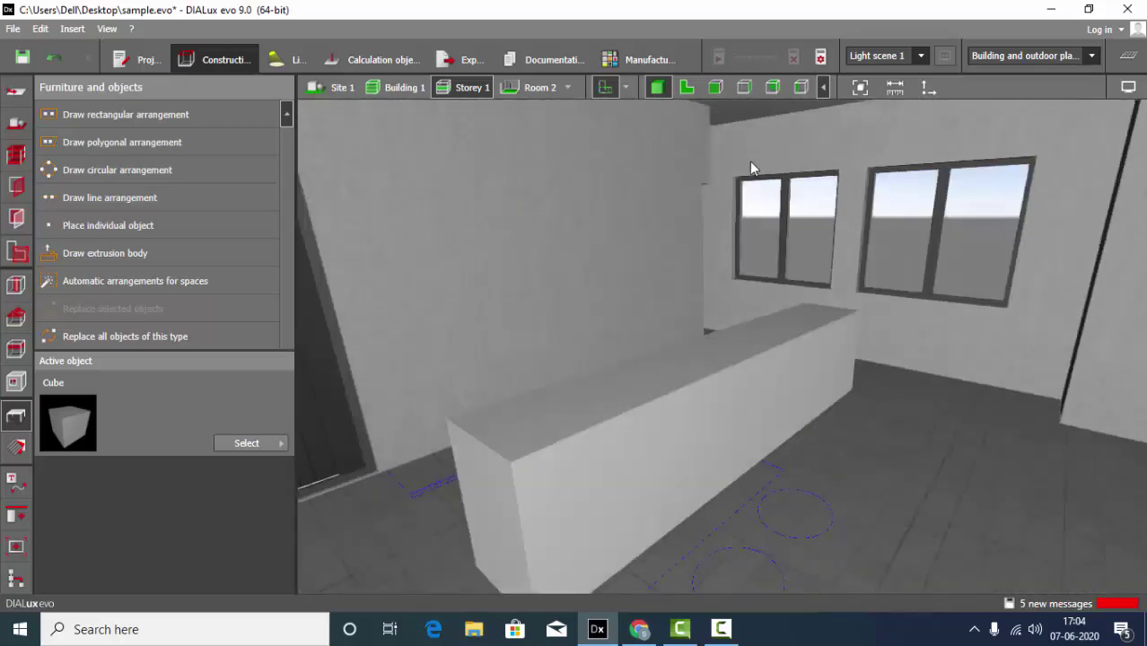
Reduce the island block's height to 0.05 m to form a thin countertop slab
left_click(640, 378)
middle_click_drag(646, 375, 681, 551)
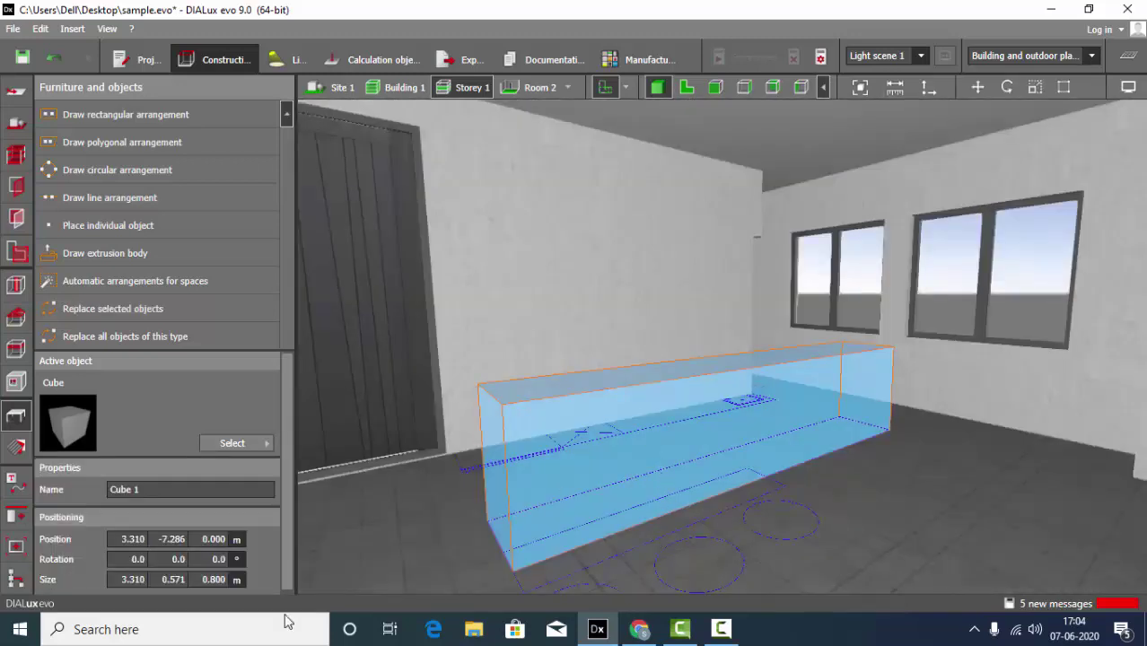
left_click(213, 582)
key("Return")
middle_click_drag(313, 541, 718, 370)
left_click(752, 486)
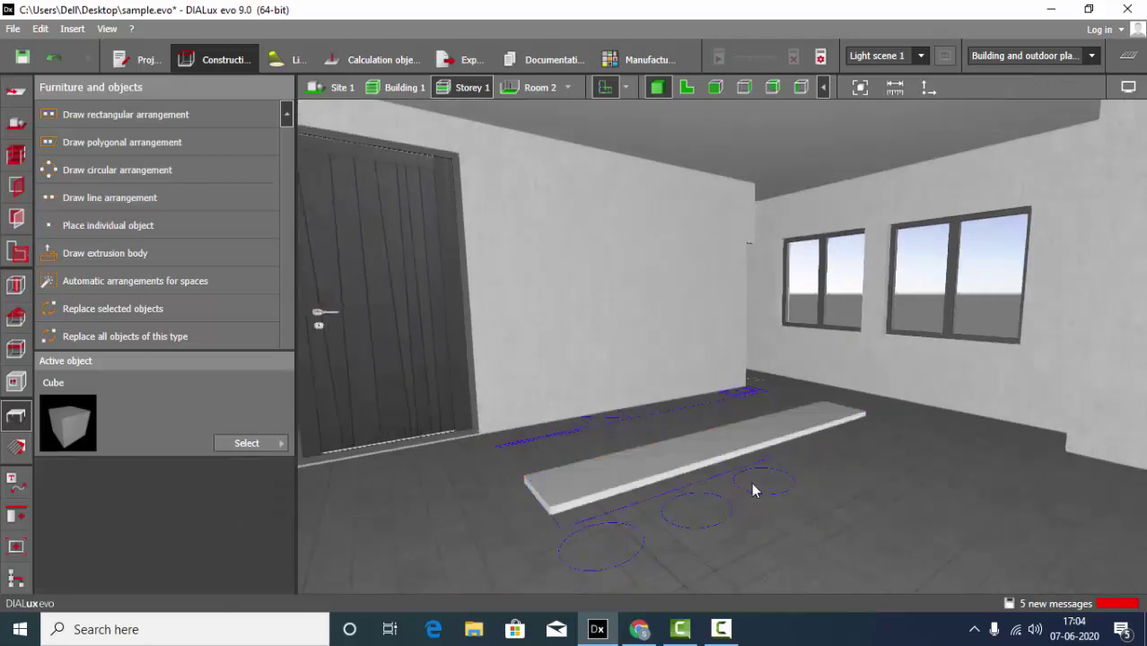
Raise the countertop slab off the floor to a vertical position of 0.75 m
middle_click_drag(753, 490, 655, 487)
left_click(695, 485)
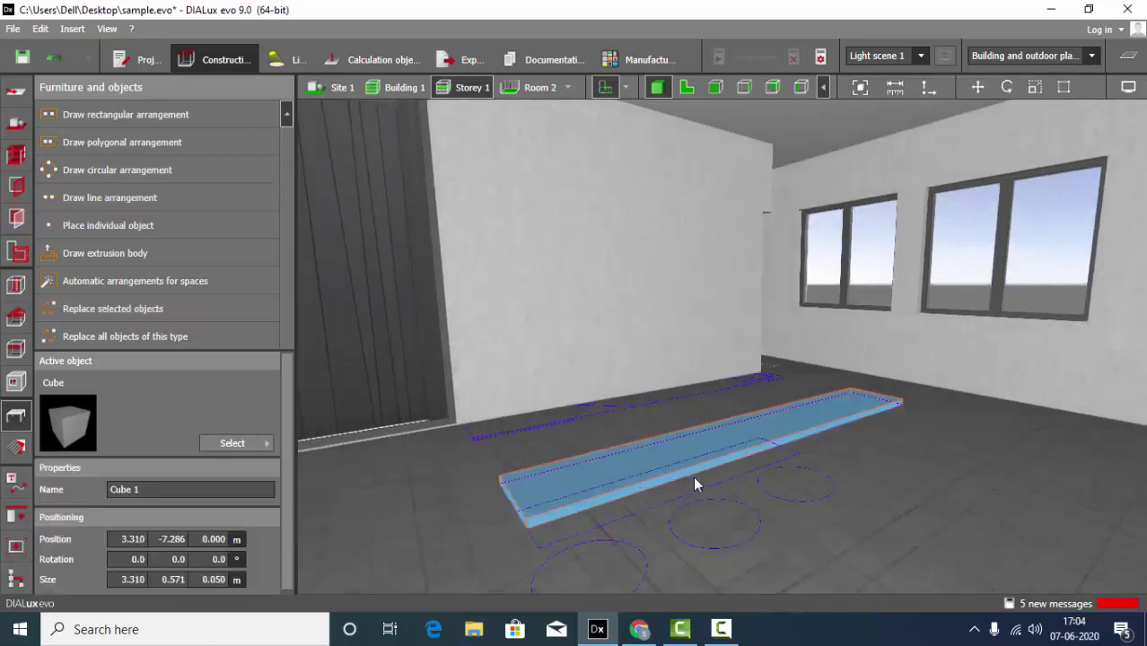
left_click(978, 87)
left_click_drag(759, 377, 749, 273)
left_click(732, 379)
left_click(704, 346)
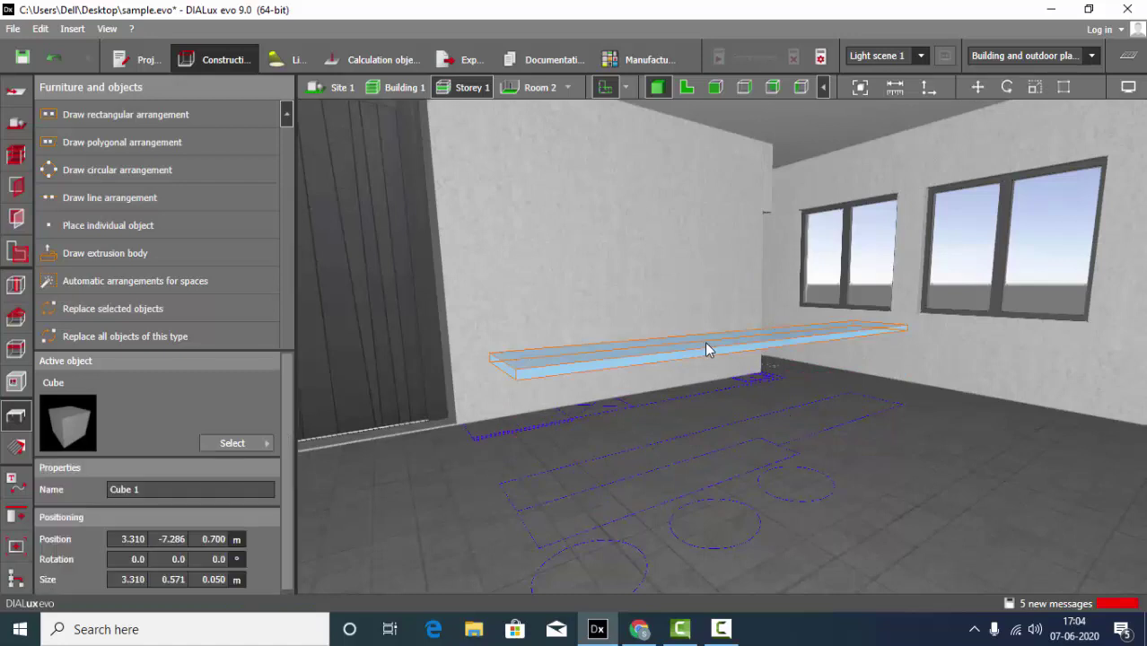
left_click(219, 542)
key("BackSpace")
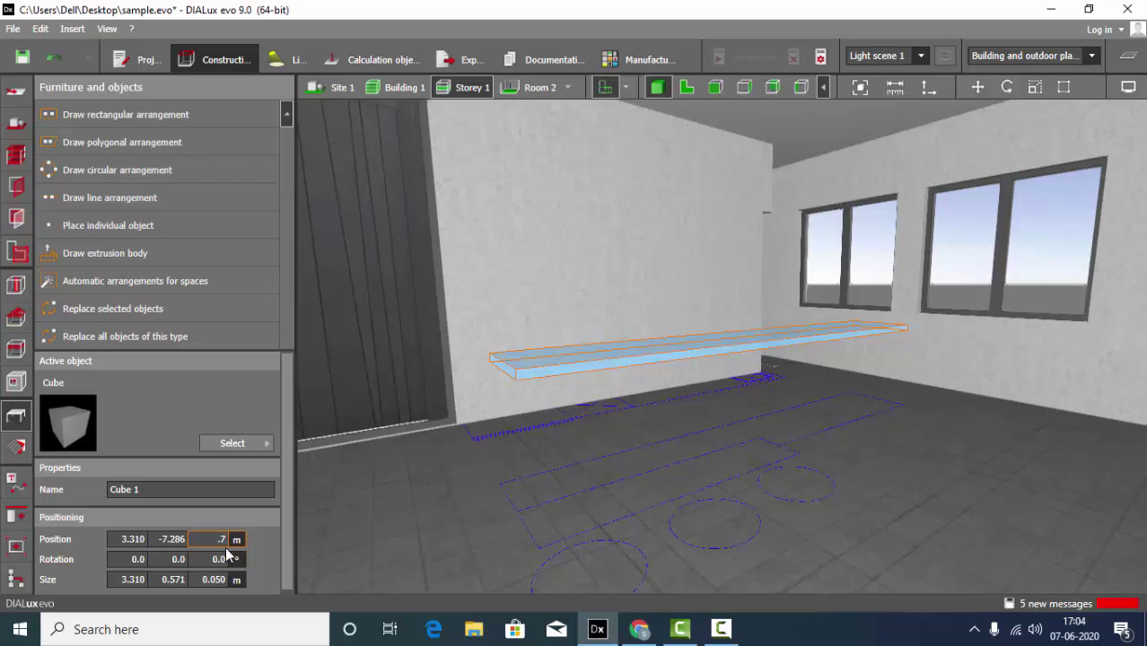
key("Return")
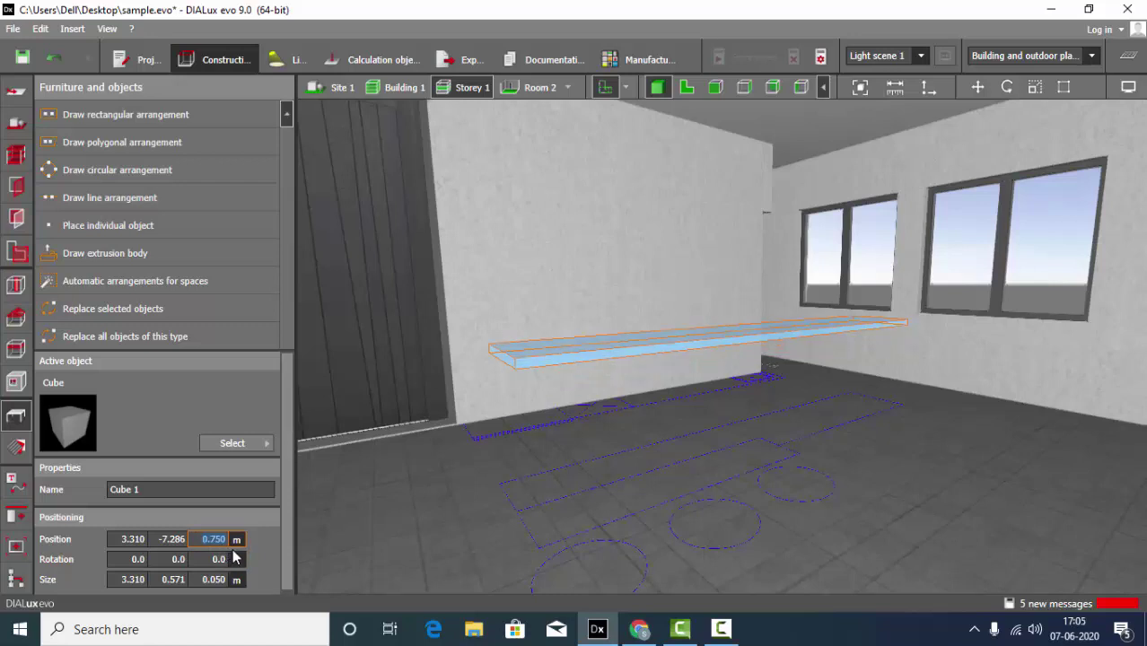
Hide the imported CAD plan and show the storey in the floor plan view
left_click(607, 87)
left_click(608, 86)
scroll(706, 244, "down", 5)
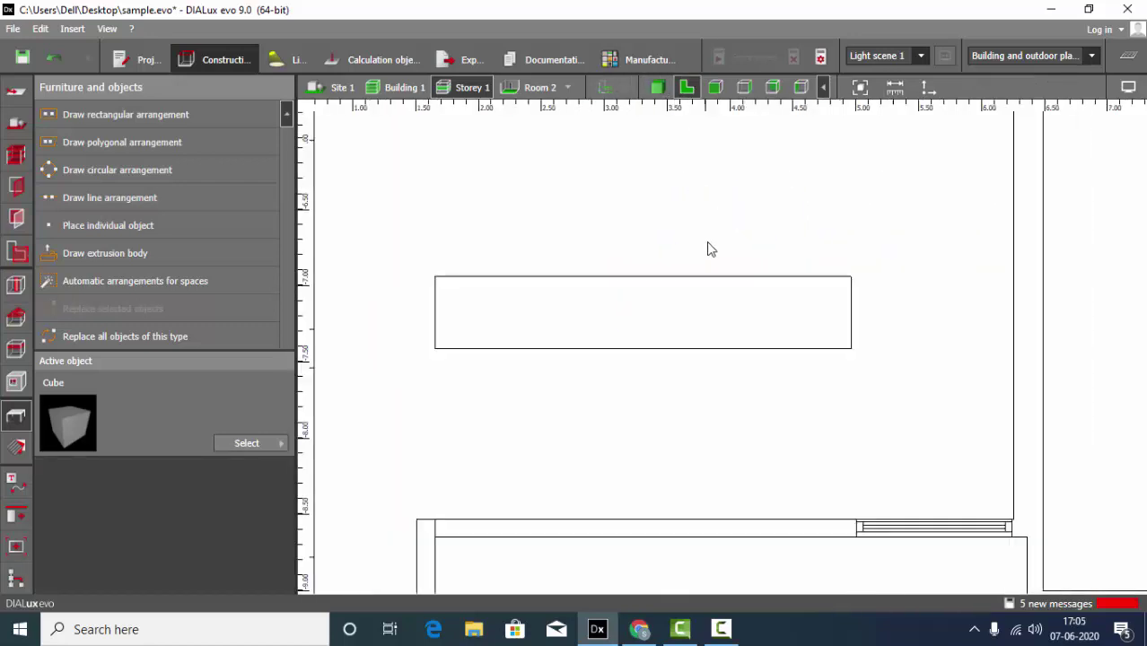
Draw a rectangular extrusion body, about 0.05 by 0.571 m, across the countertop's left end in plan
scroll(554, 292, "up", 2)
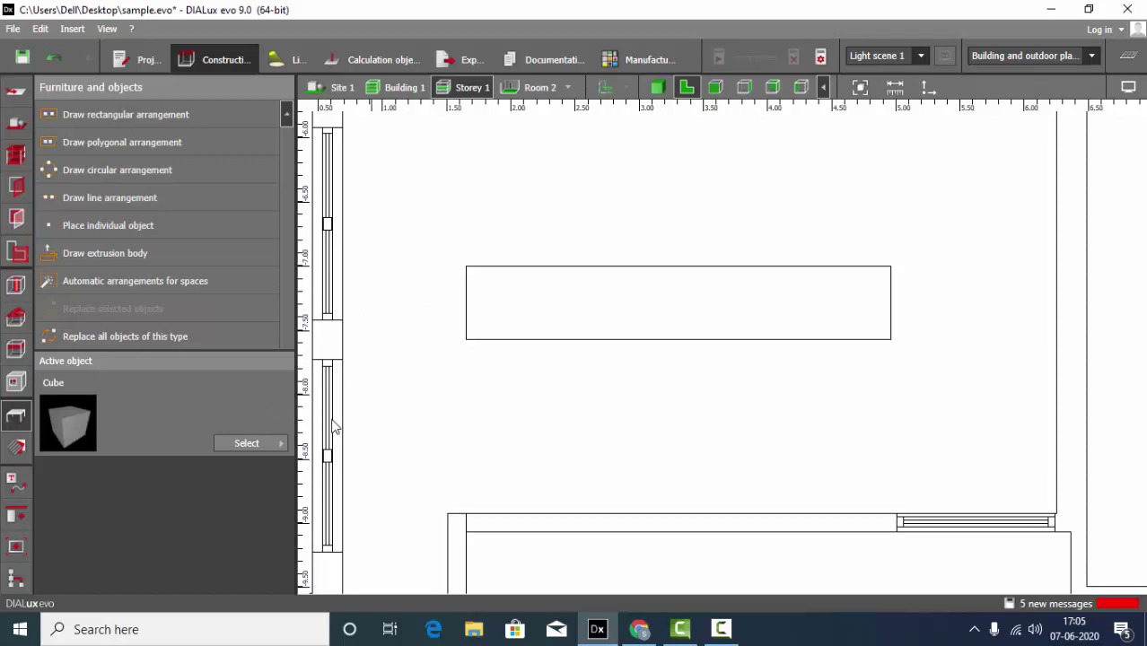
left_click(267, 443)
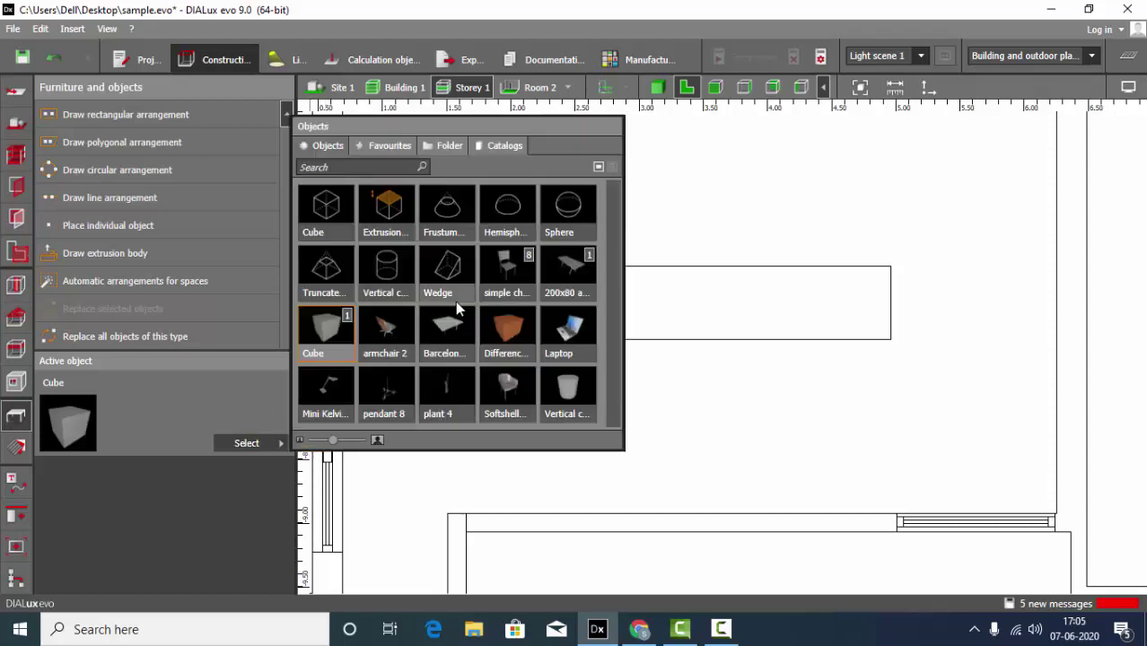
left_click(388, 209)
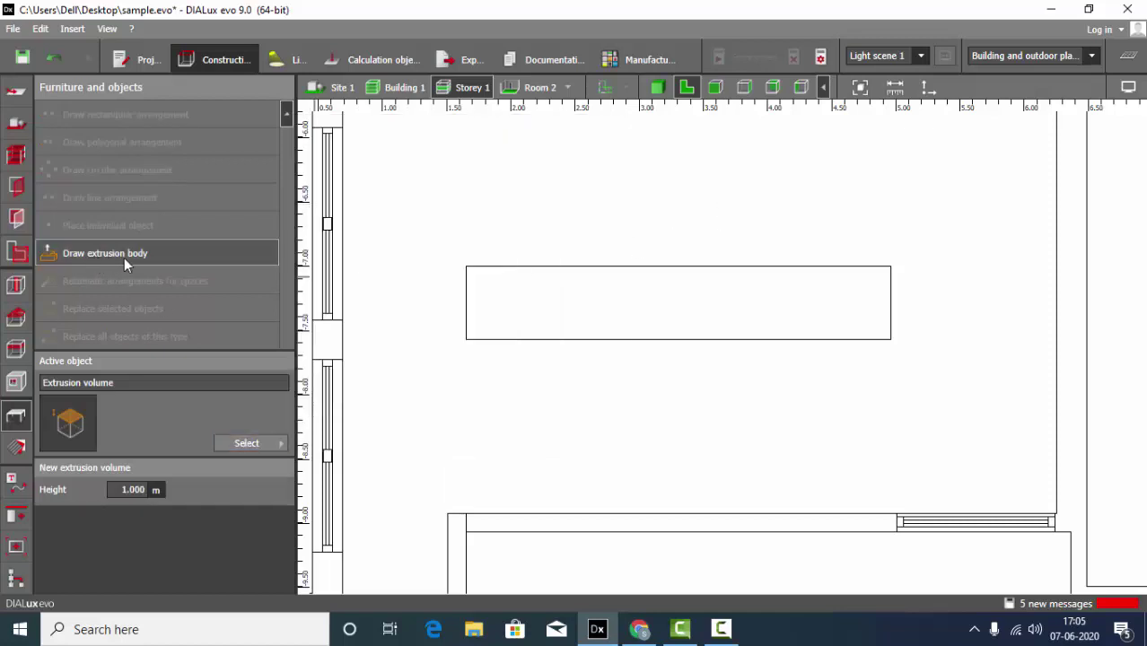
left_click(120, 255)
scroll(410, 274, "up", 1)
scroll(494, 269, "up", 2)
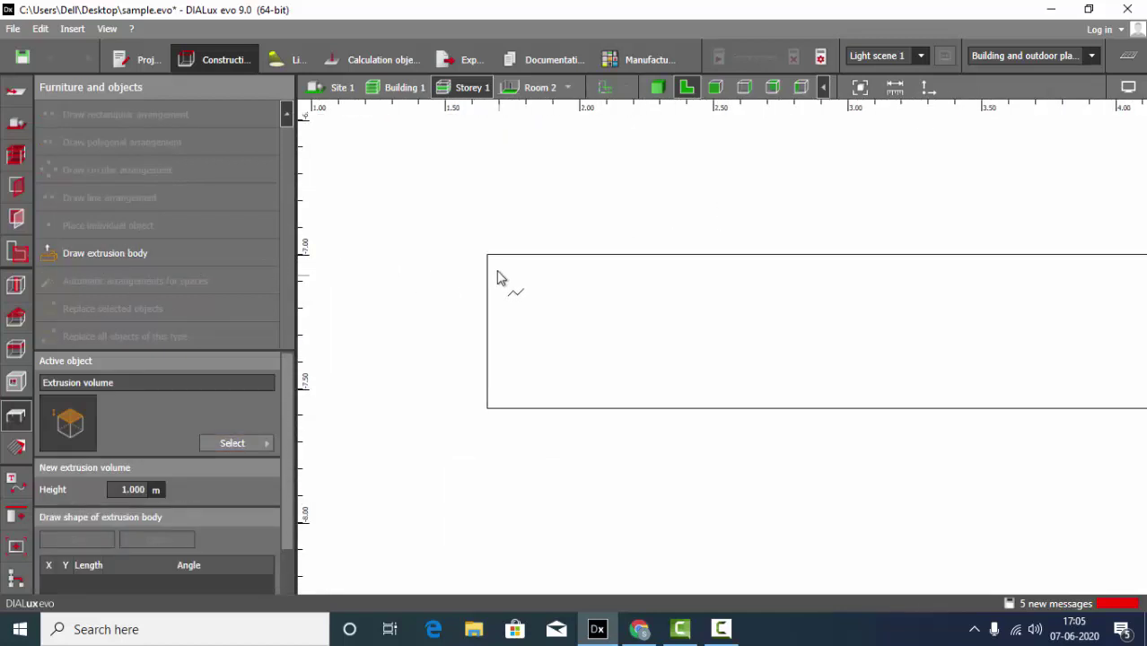
left_click(489, 258)
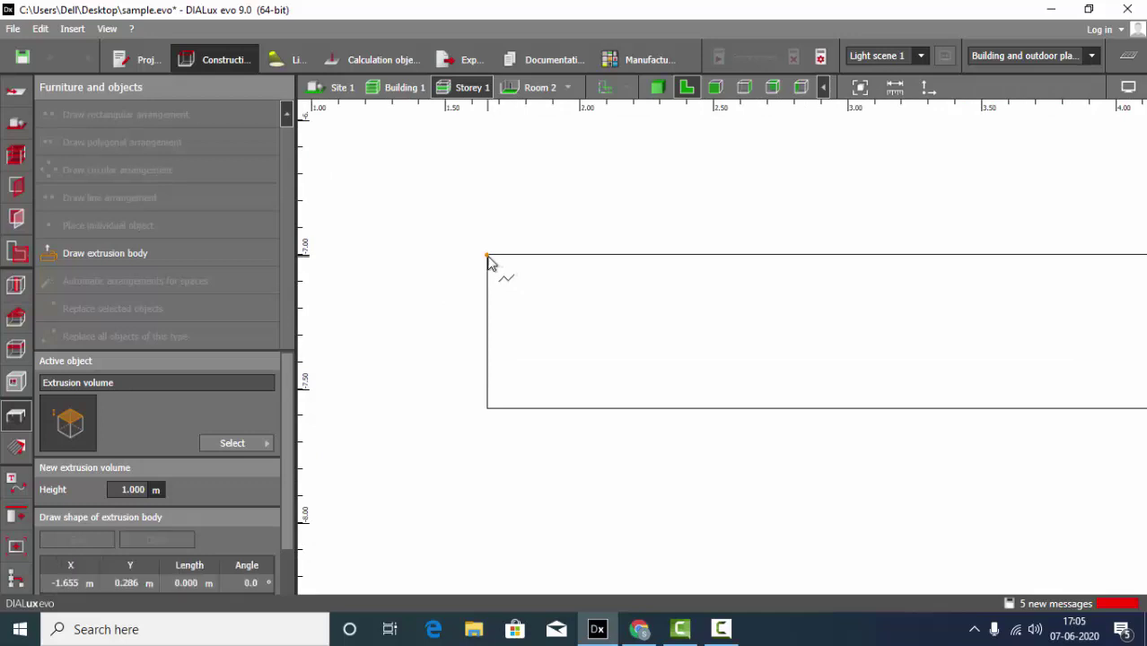
left_click(491, 409)
left_click(502, 411)
left_click(504, 259)
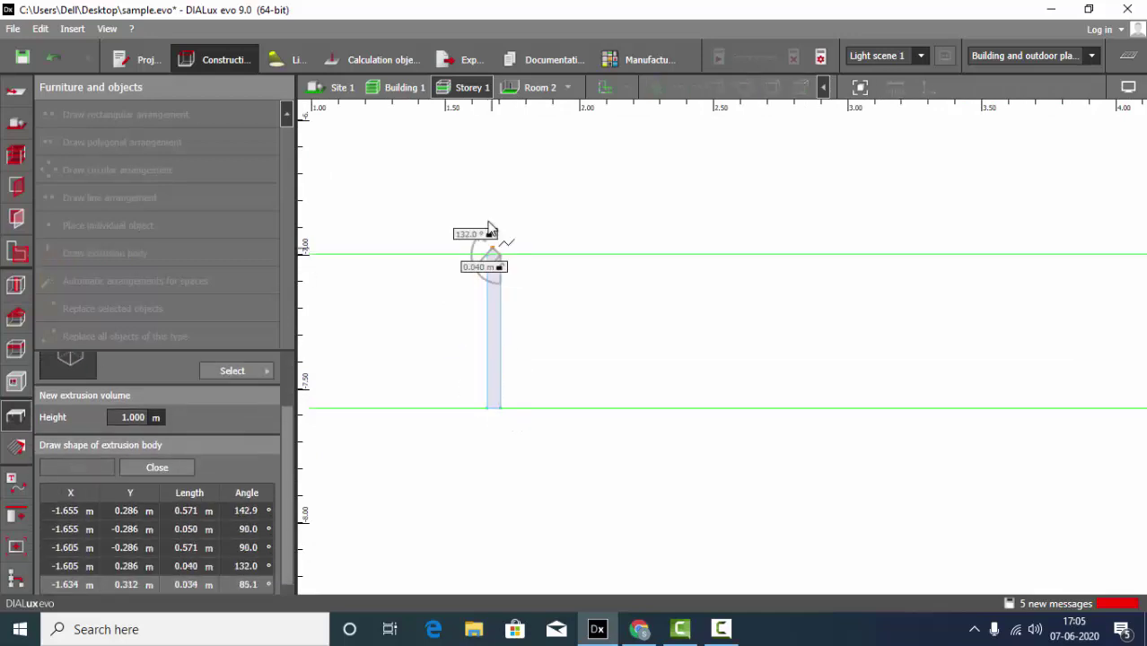
right_click(497, 231)
left_click(515, 246)
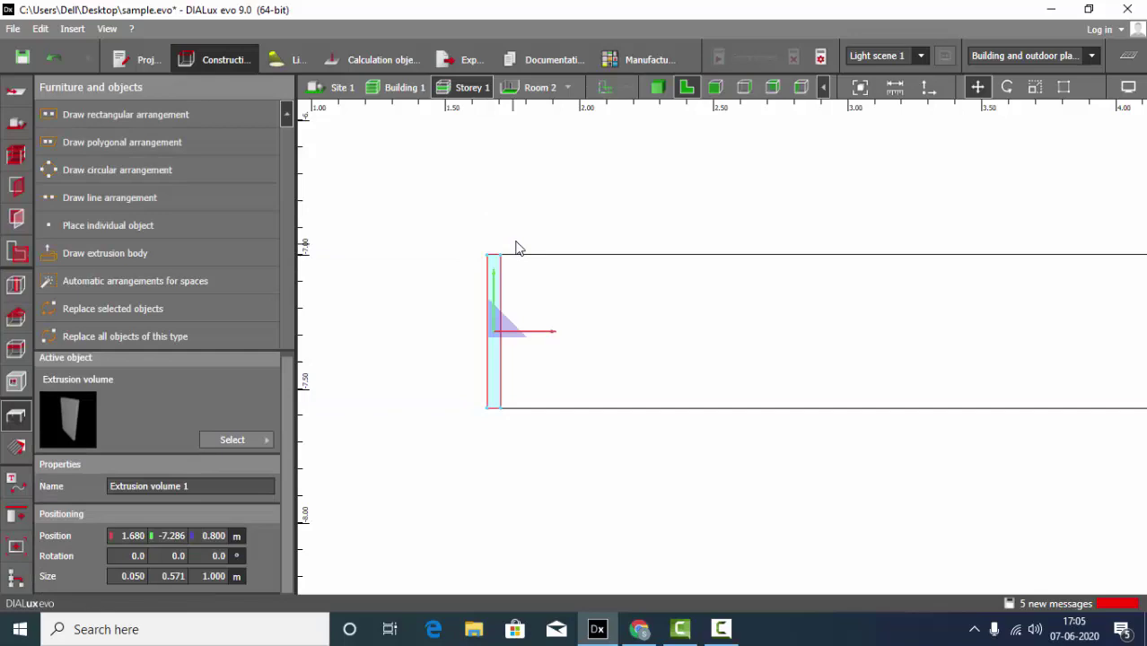
View the end panel in 3D and lower it to a vertical position of 0 m
left_click(717, 89)
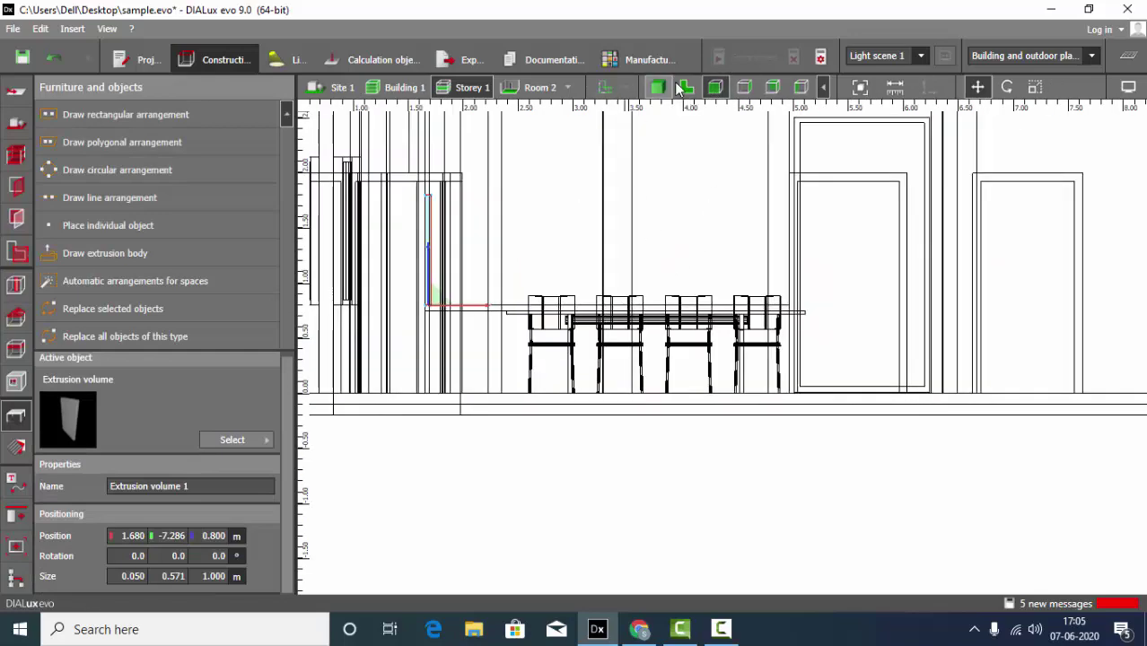
left_click(656, 90)
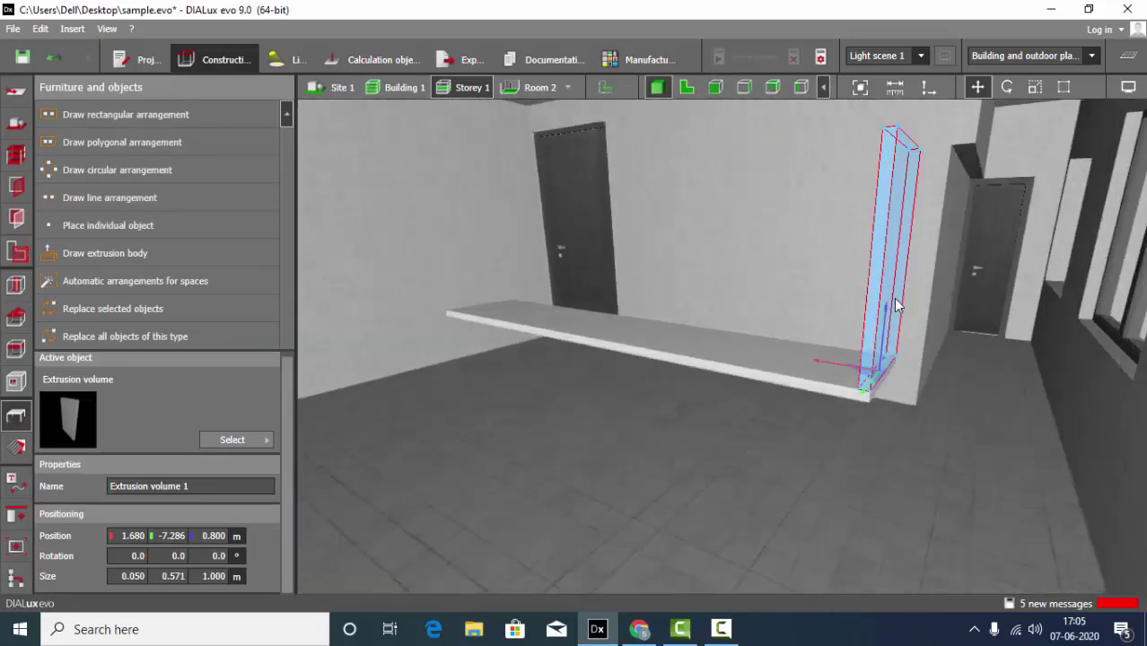
left_click_drag(890, 309, 886, 426)
left_click_drag(682, 544, 913, 376)
left_click(911, 384)
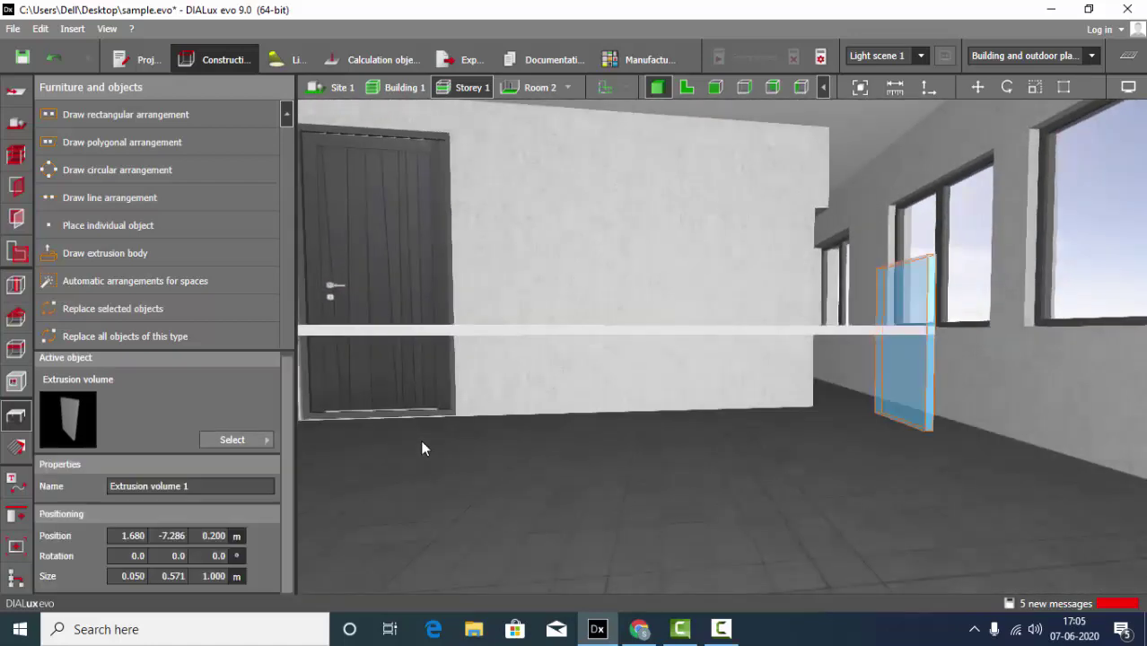
left_click(222, 536)
type("0")
key("Return")
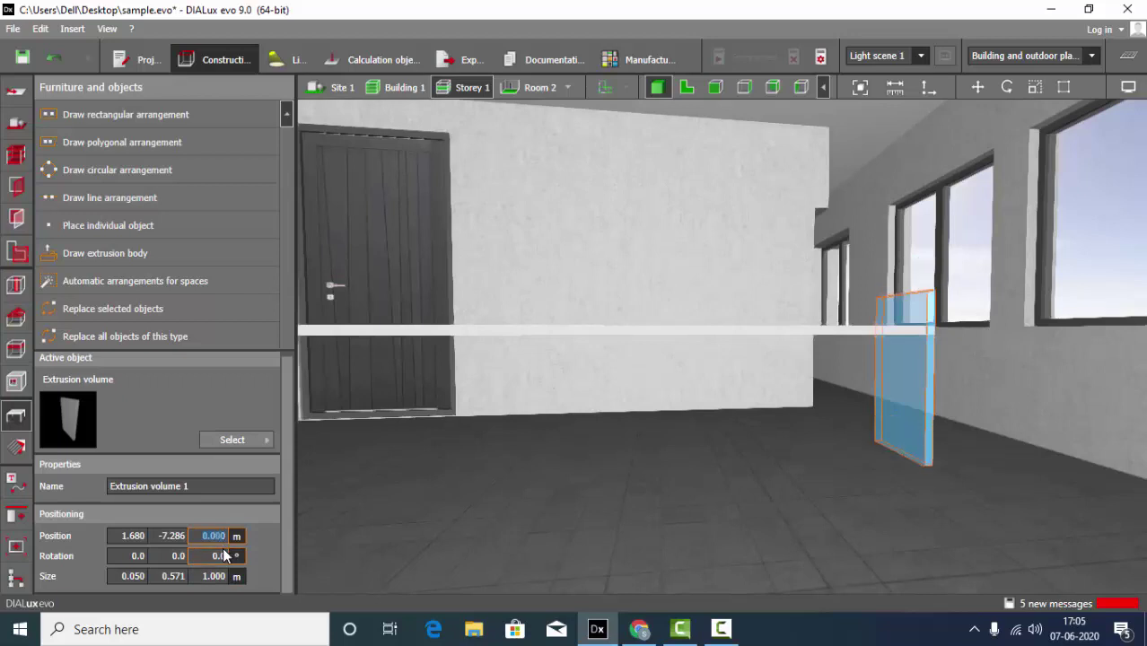
Set the end panel's height to 0.75 m so it fits under the countertop
left_click(224, 577)
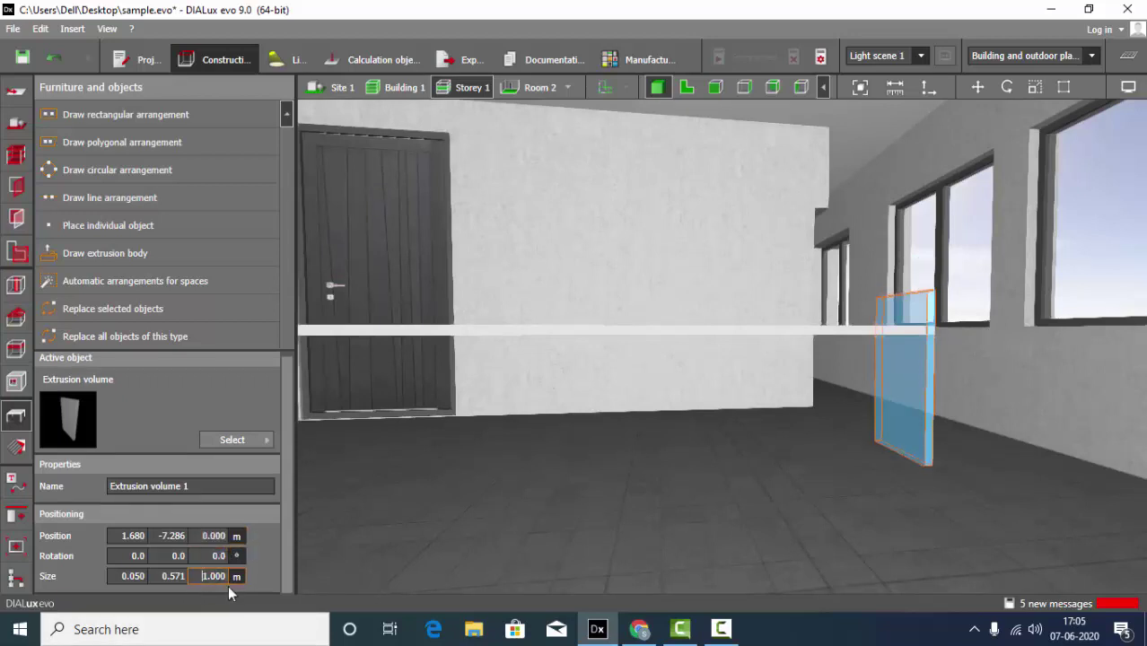
key("BackSpace")
type(".75")
key("Return")
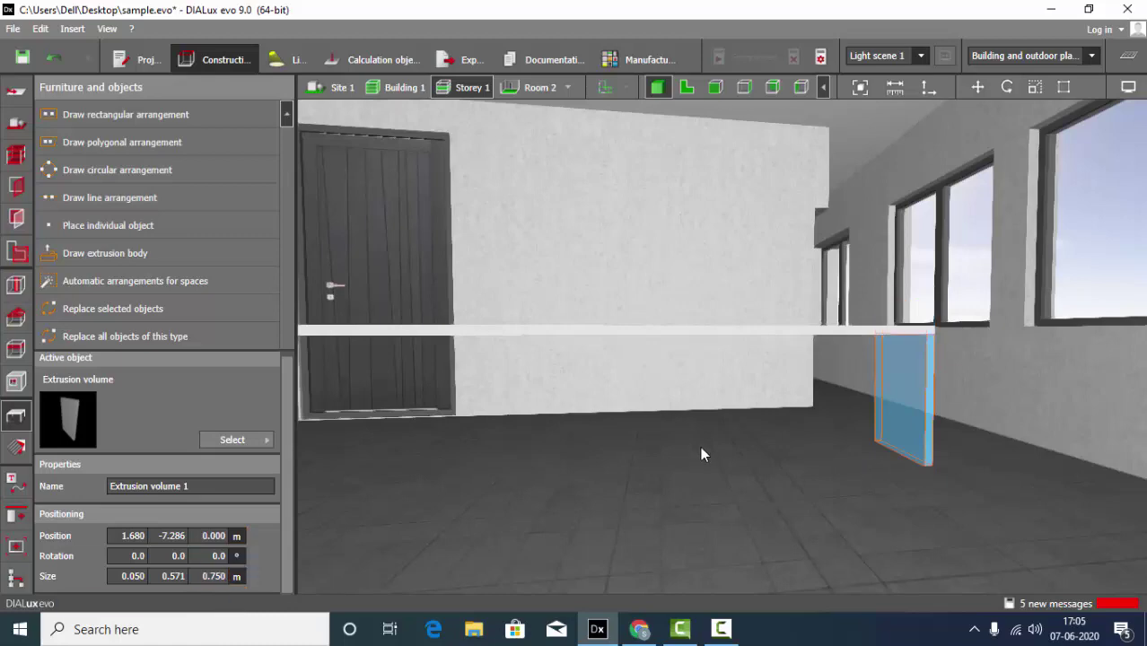
left_click_drag(700, 446, 804, 459)
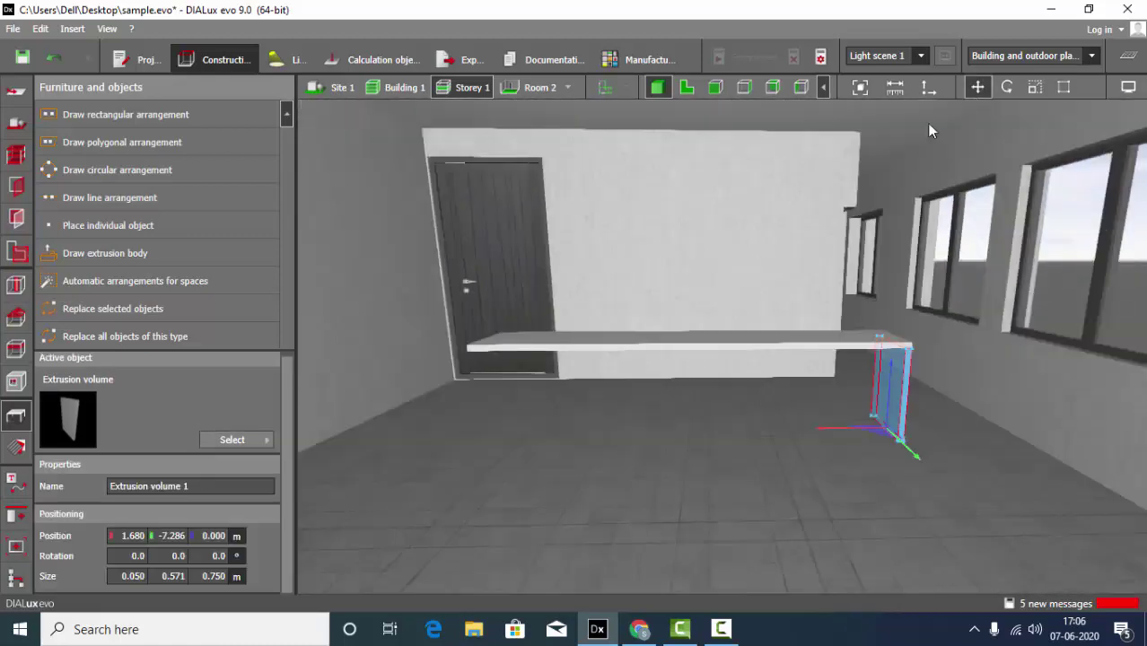
Copy the end panel flush to the countertop's opposite end in plan and check it in 3D
left_click(687, 87)
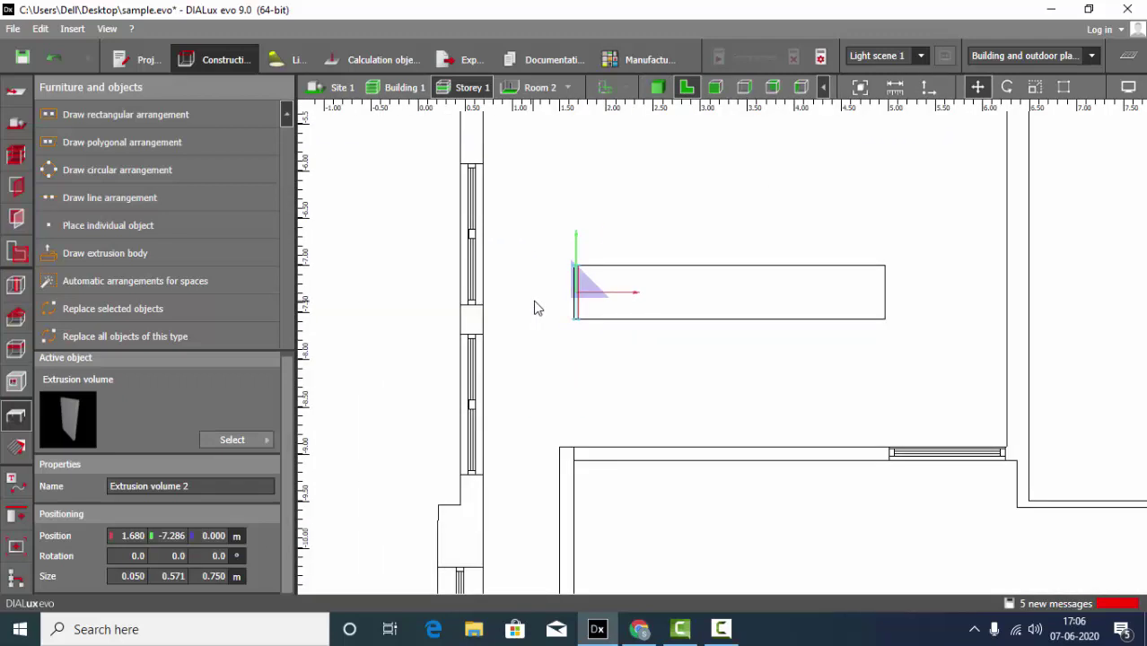
left_click_drag(651, 299, 937, 310)
scroll(892, 287, "up", 3)
scroll(870, 313, "up", 4)
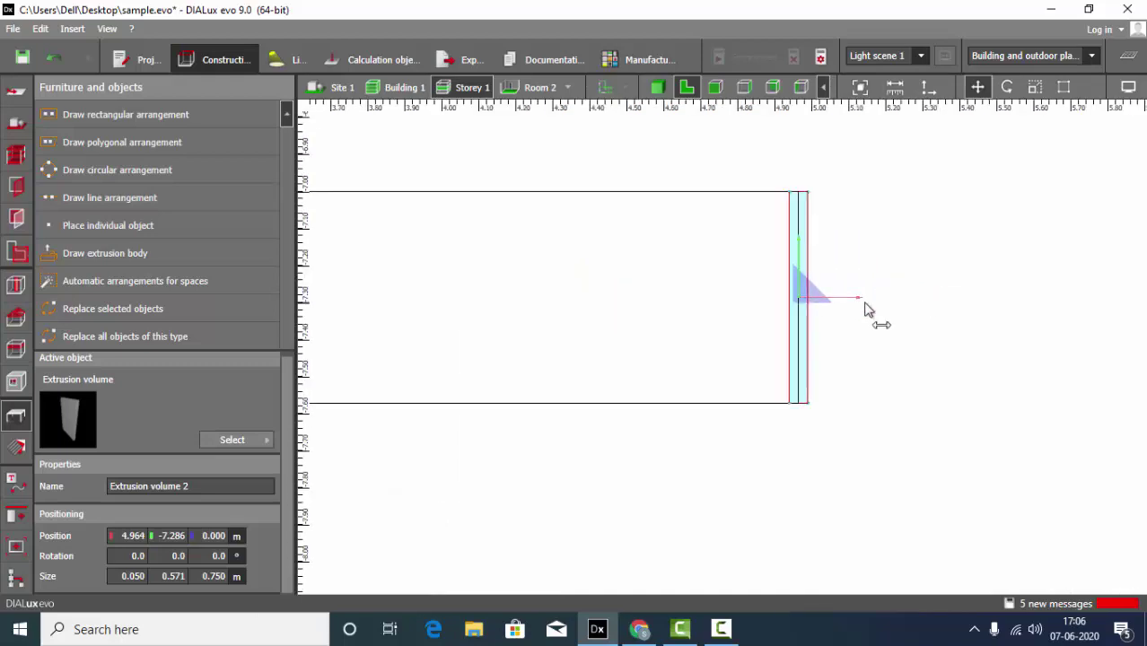
left_click(715, 182)
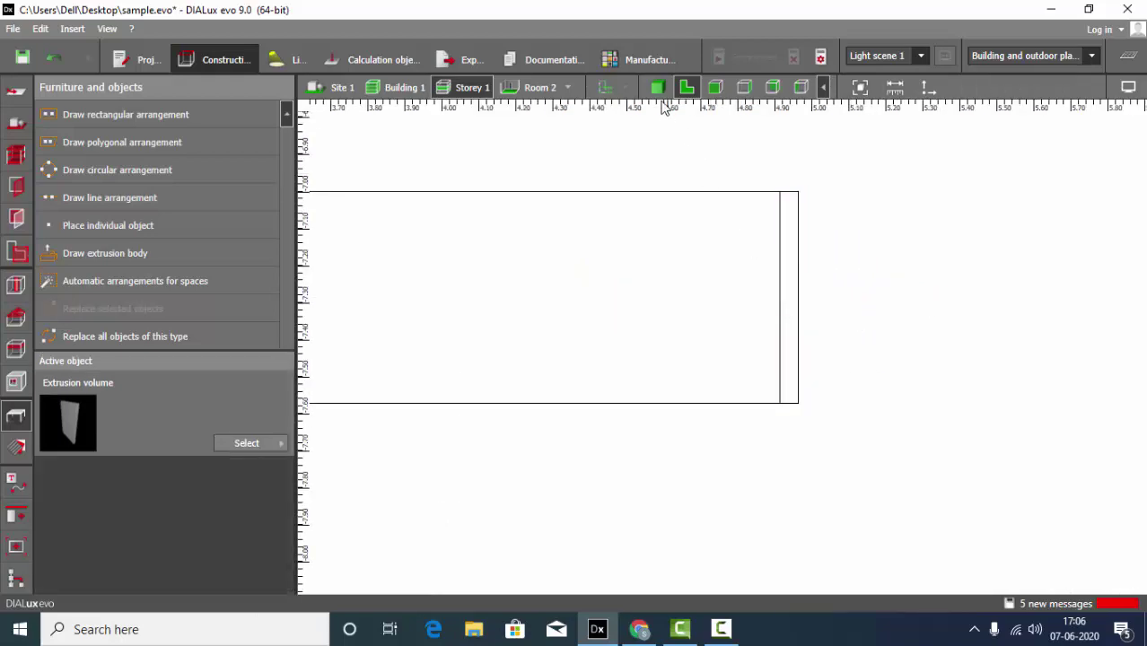
left_click(658, 87)
left_click_drag(740, 327, 661, 348)
Show the CAD plan and draw an extrusion body, about 3.31 by 0.383 m, along the countertop behind the raised counter outline
left_click(686, 88)
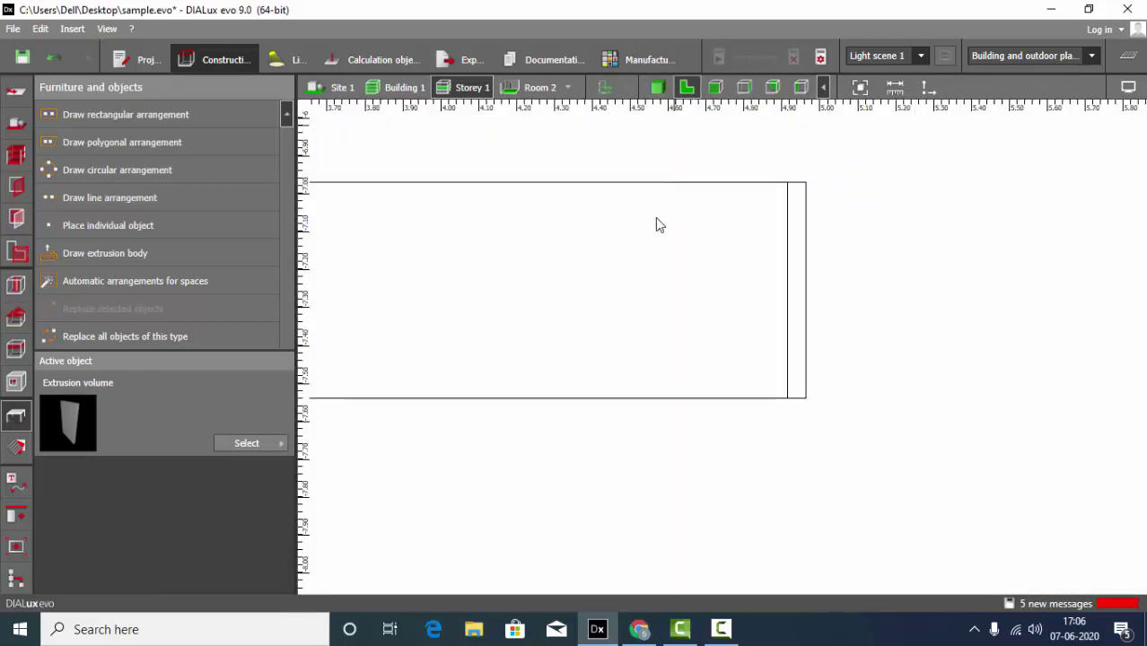
left_click(616, 87)
scroll(889, 285, "down", 3)
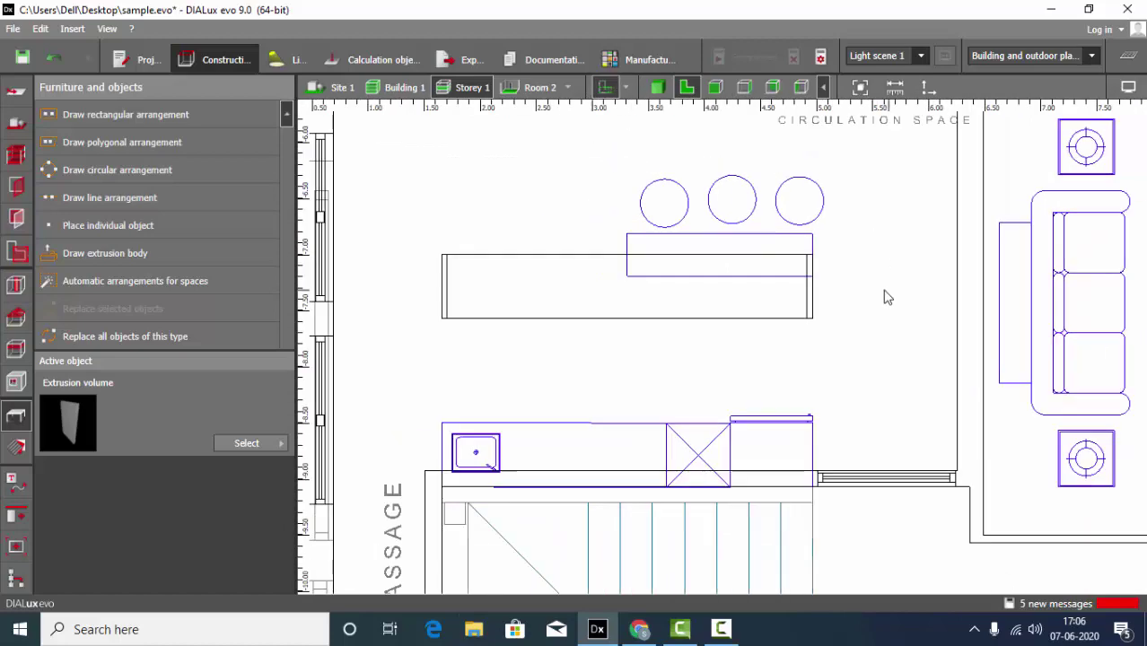
scroll(604, 288, "up", 3)
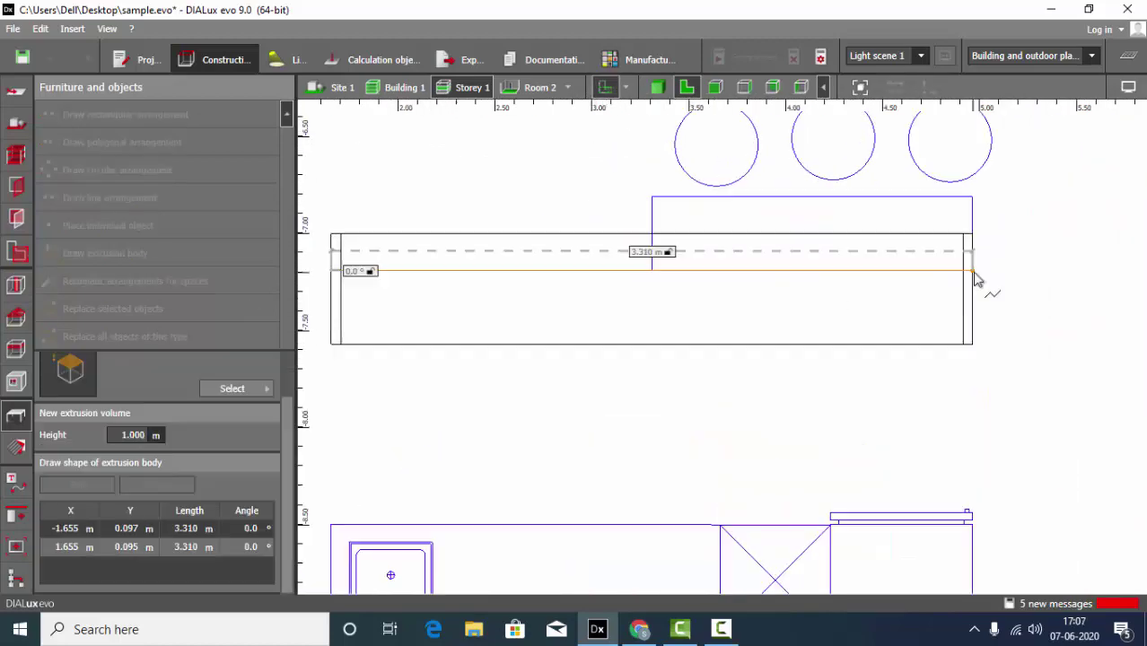
left_click(975, 275)
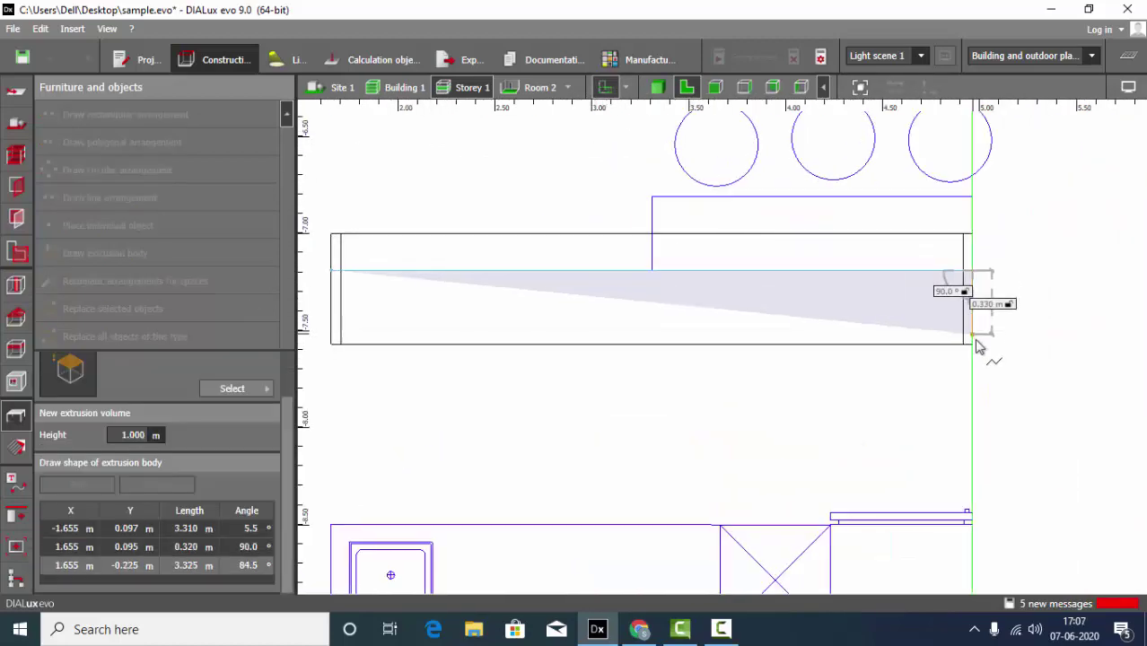
left_click(332, 347)
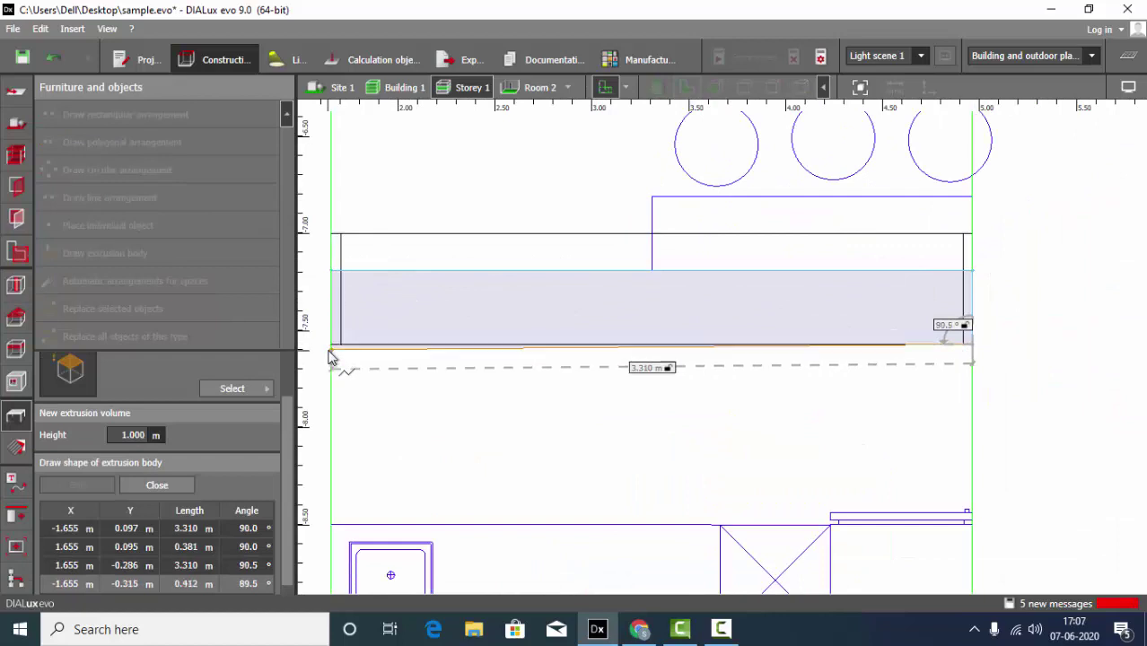
right_click(401, 324)
left_click(438, 327)
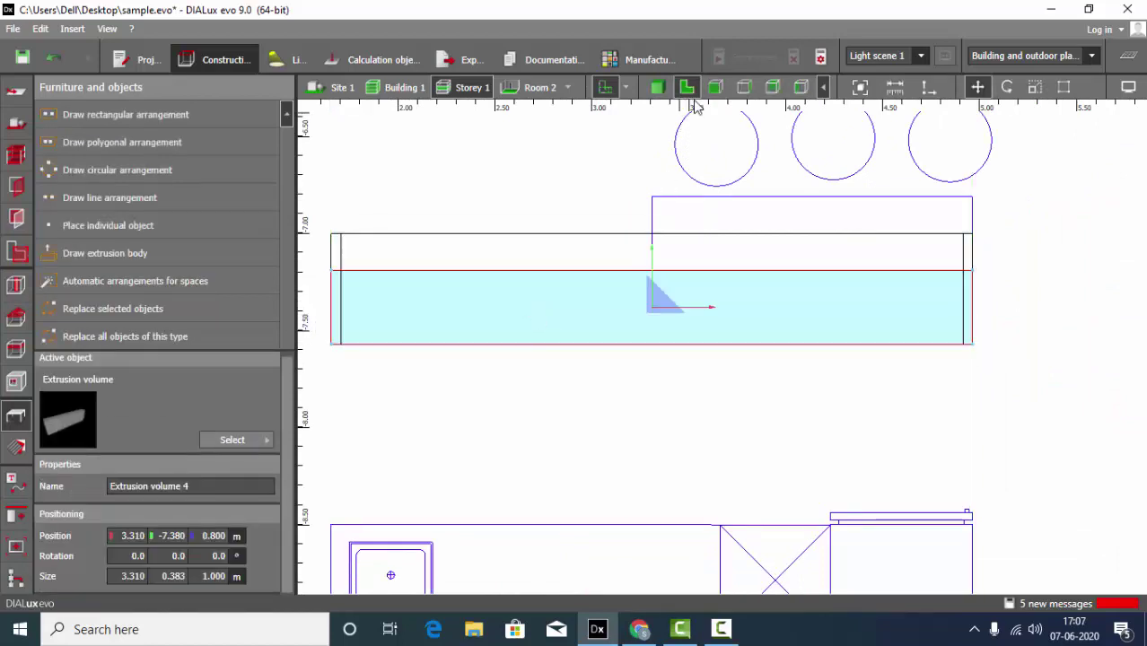
Set the long body's vertical position to 0 m and its height to 0.75 m, checking it in 3D
left_click(222, 536)
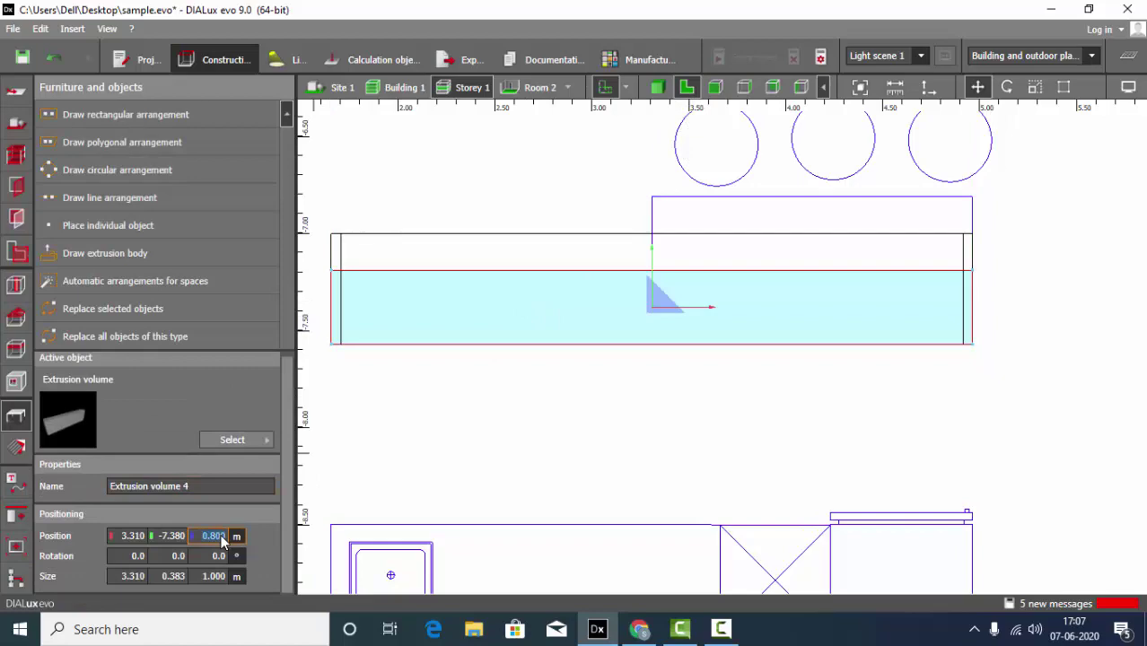
left_click(657, 87)
left_click_drag(803, 381, 743, 374)
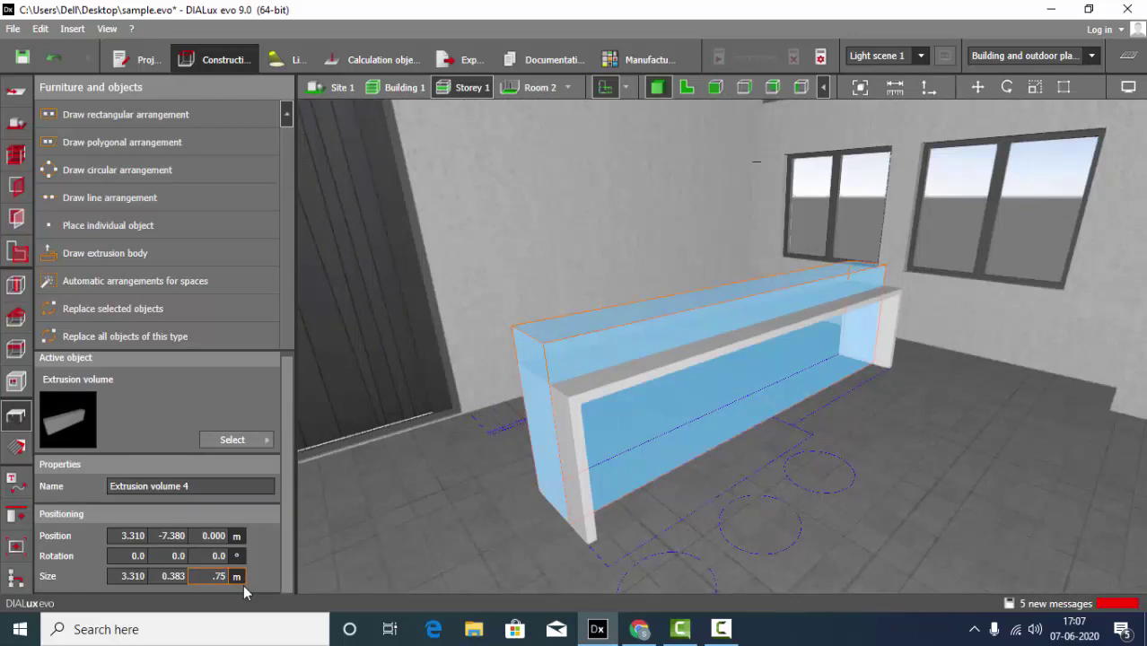
key("Return")
left_click_drag(761, 486, 673, 421)
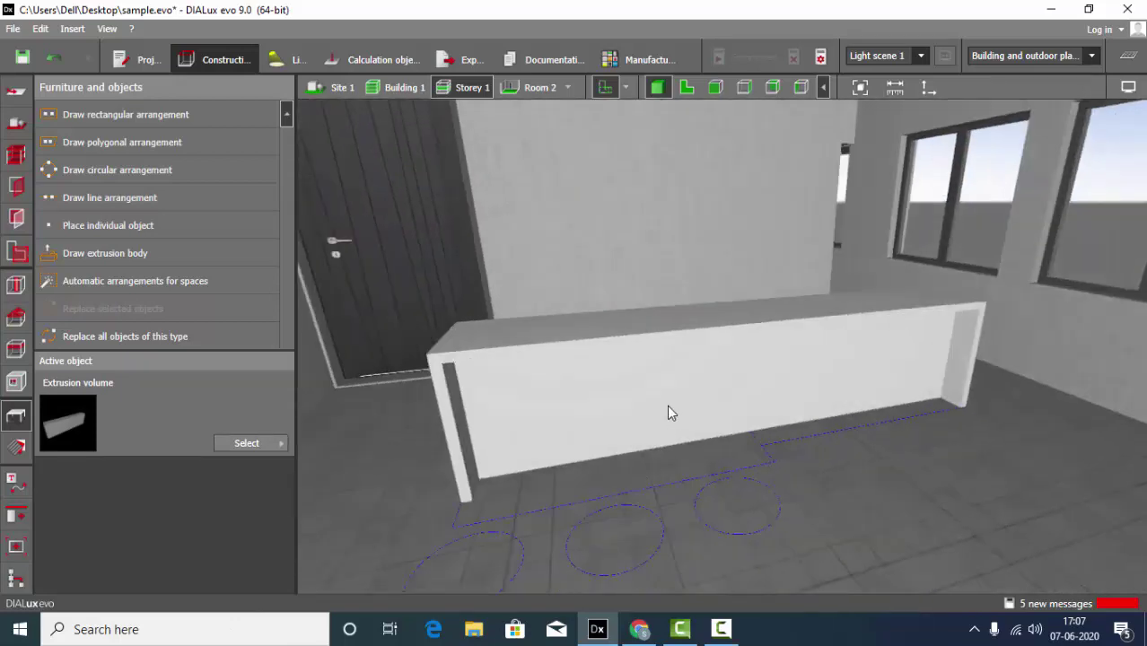
Select the countertop, both end panels and the long body in plan and combine them into a group
left_click(689, 93)
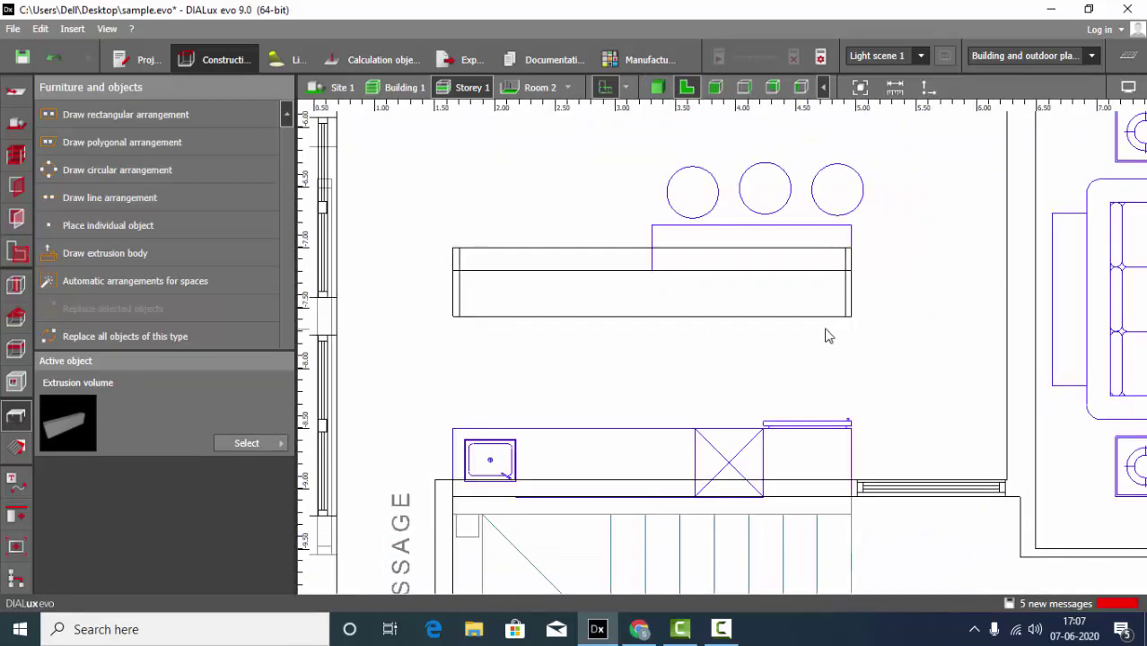
left_click_drag(879, 338, 405, 189)
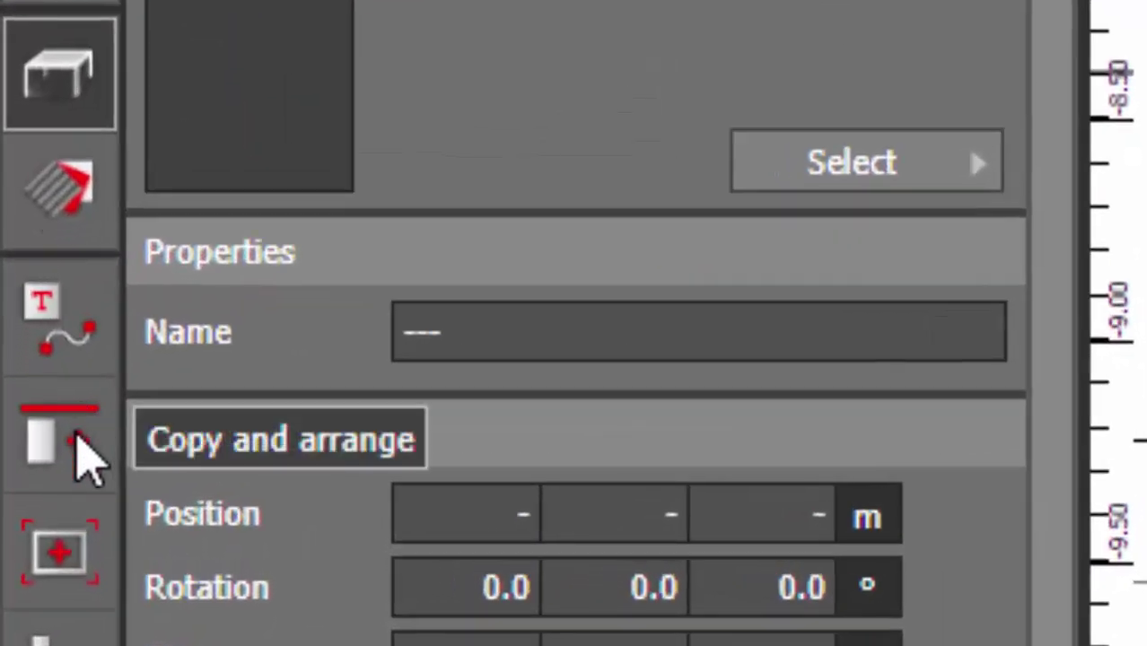
left_click(78, 440)
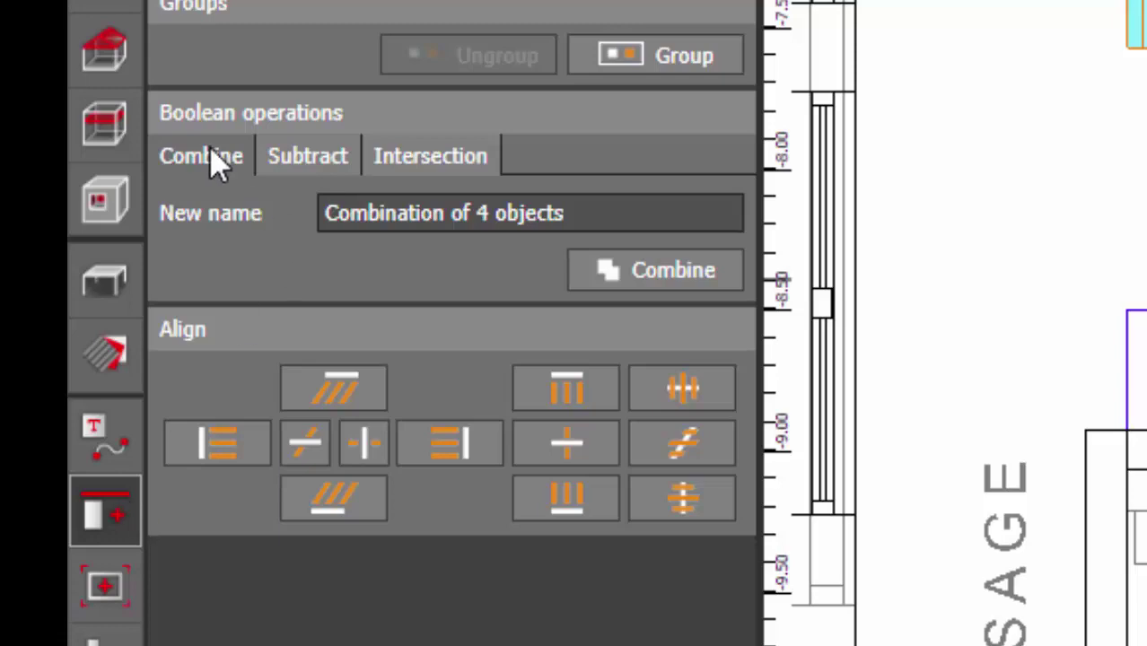
left_click(684, 54)
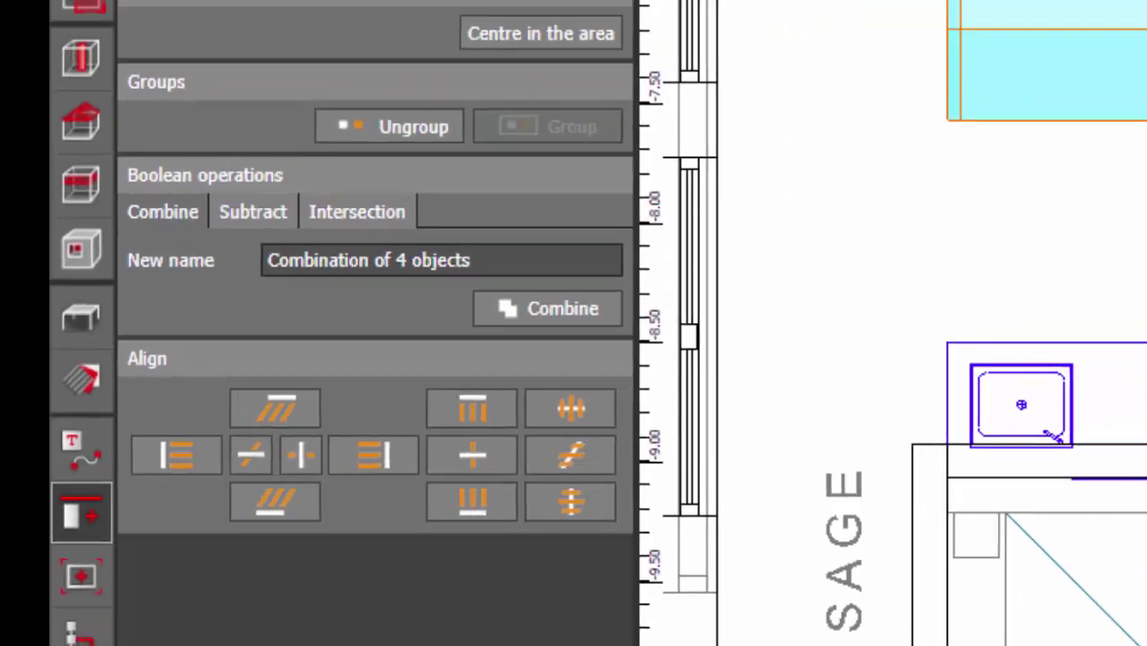
Examine the grouped island from several angles in 3D and look at its material's colour settings
left_click(658, 90)
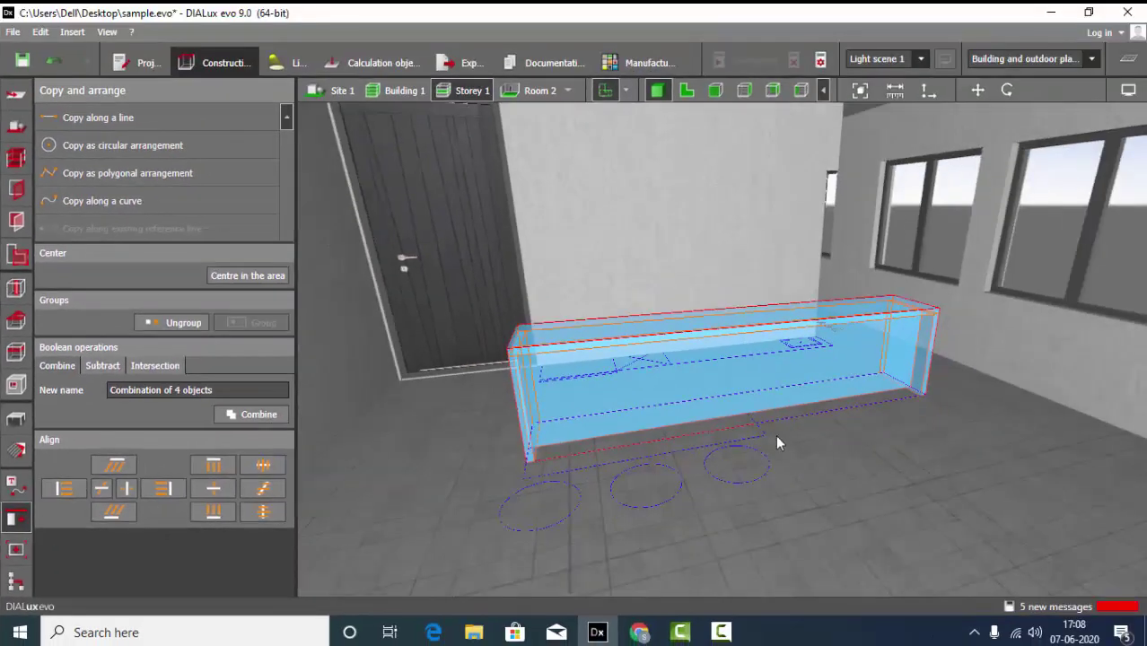
left_click(776, 435)
right_click_drag(664, 416, 708, 392)
scroll(707, 392, "up", 3)
left_click(709, 351)
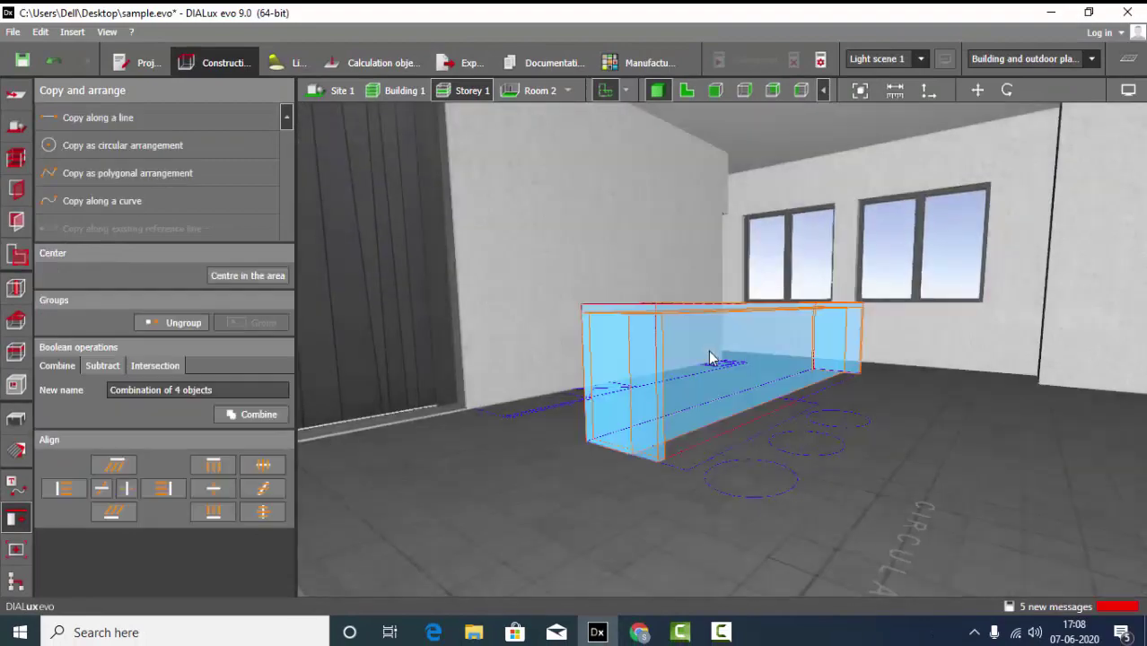
right_click_drag(708, 351, 711, 479)
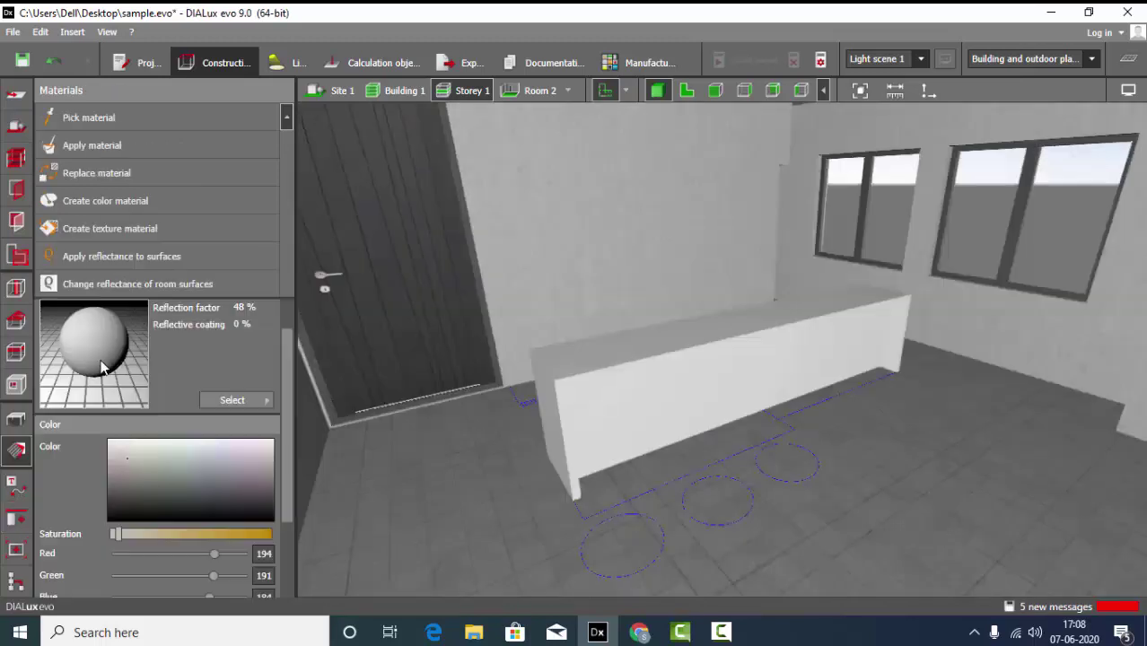
left_click(151, 485)
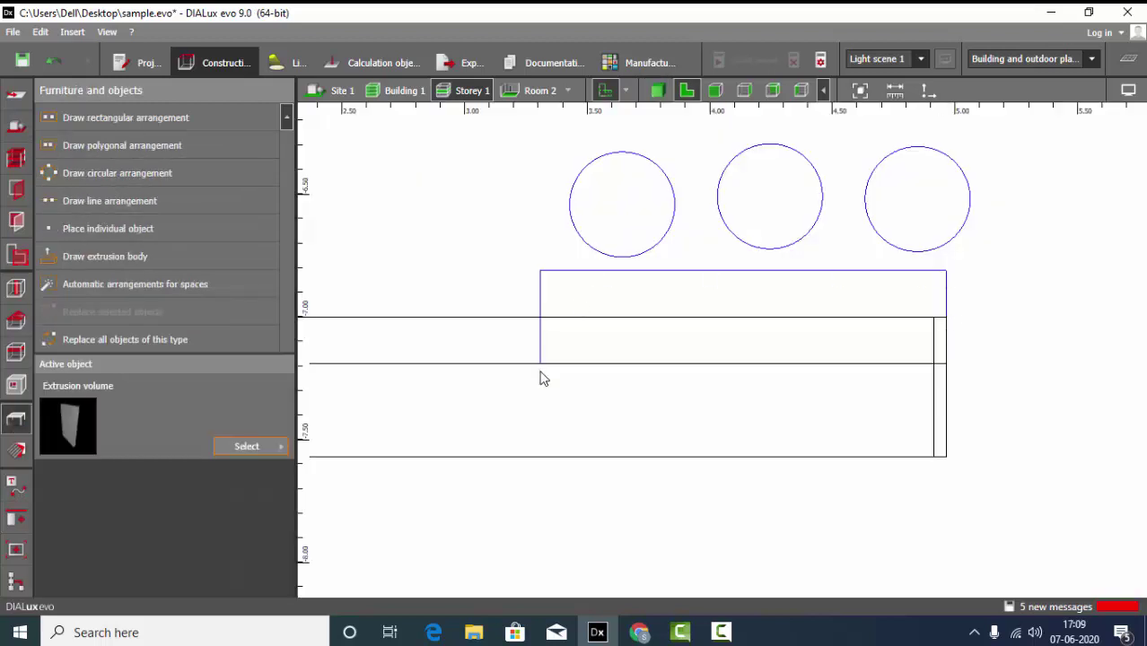
Draw an extrusion body about 1.655 by 0.381 m over the raised counter outline in plan and close its polygon
left_click(105, 256)
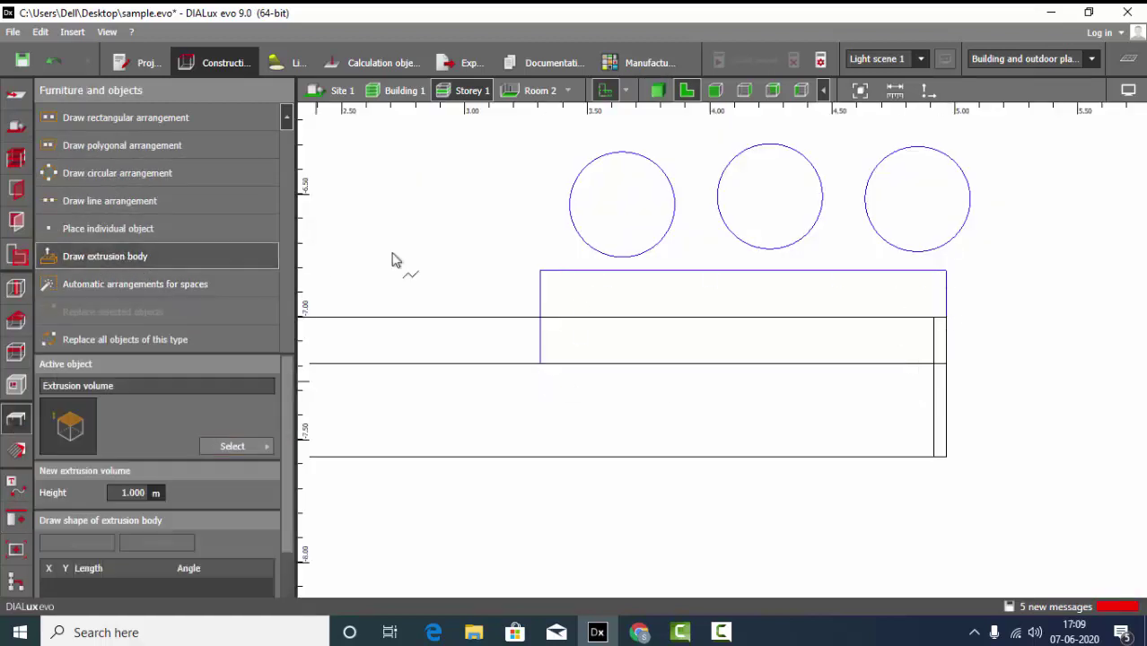
scroll(556, 269, "up", 1)
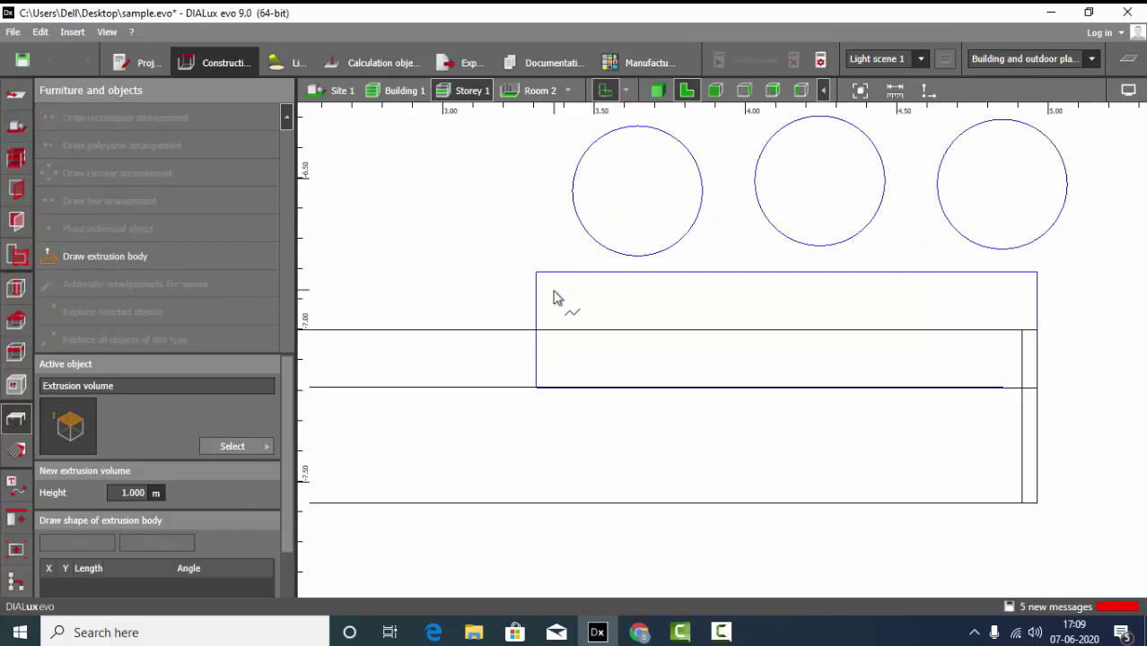
left_click(537, 388)
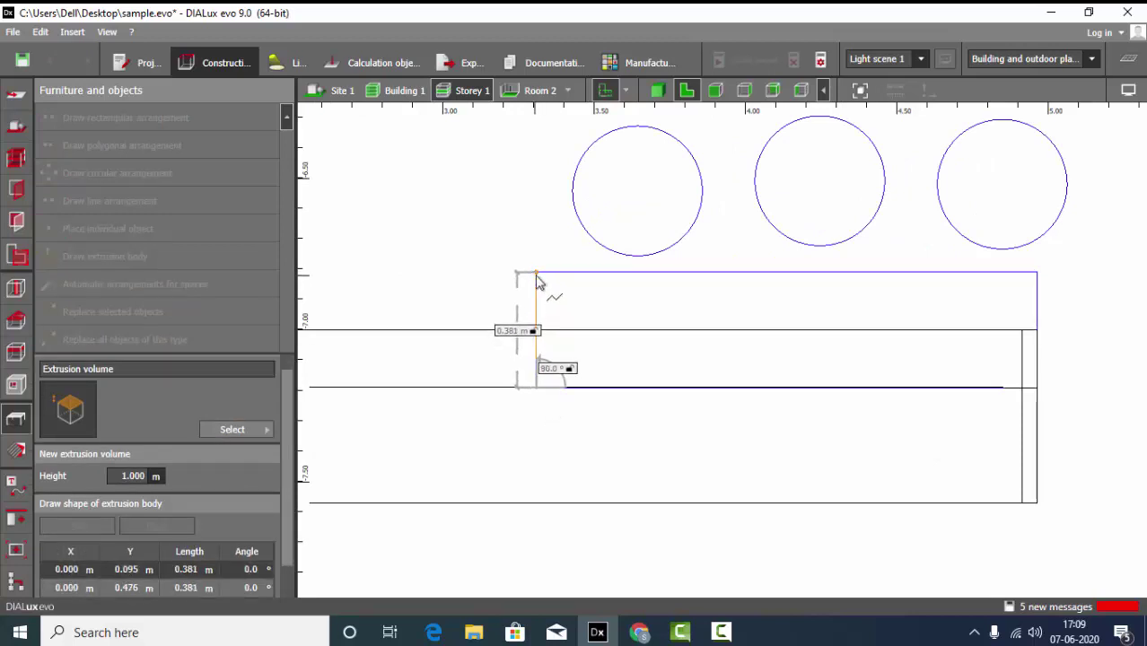
left_click(537, 274)
scroll(538, 274, "down", 1)
left_click(951, 275)
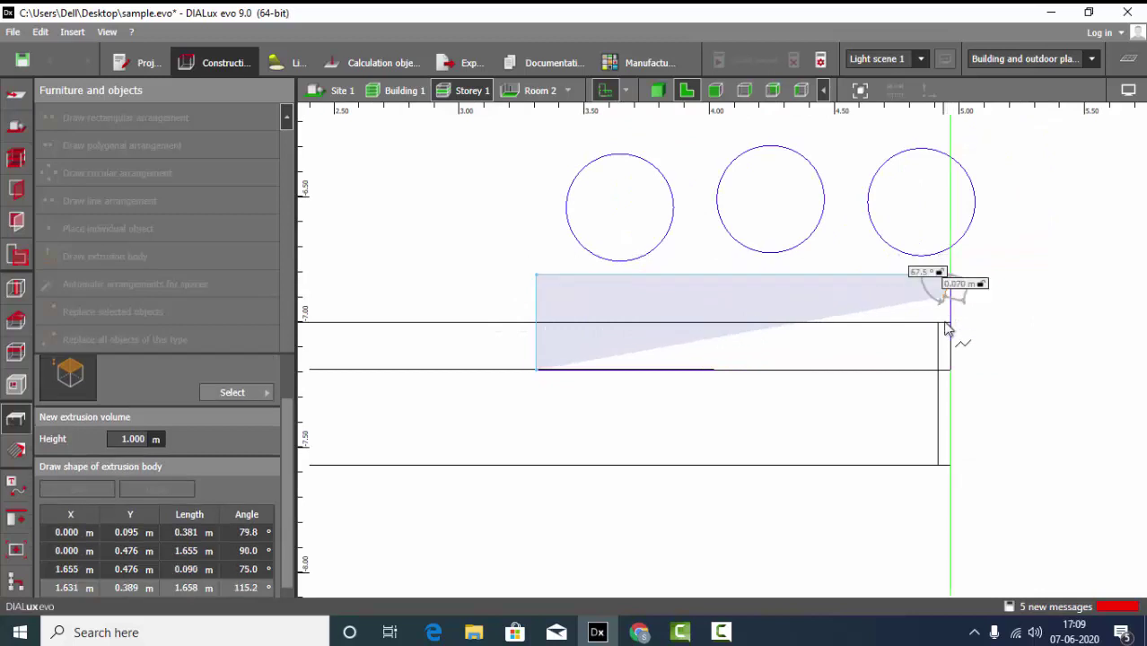
left_click(691, 345)
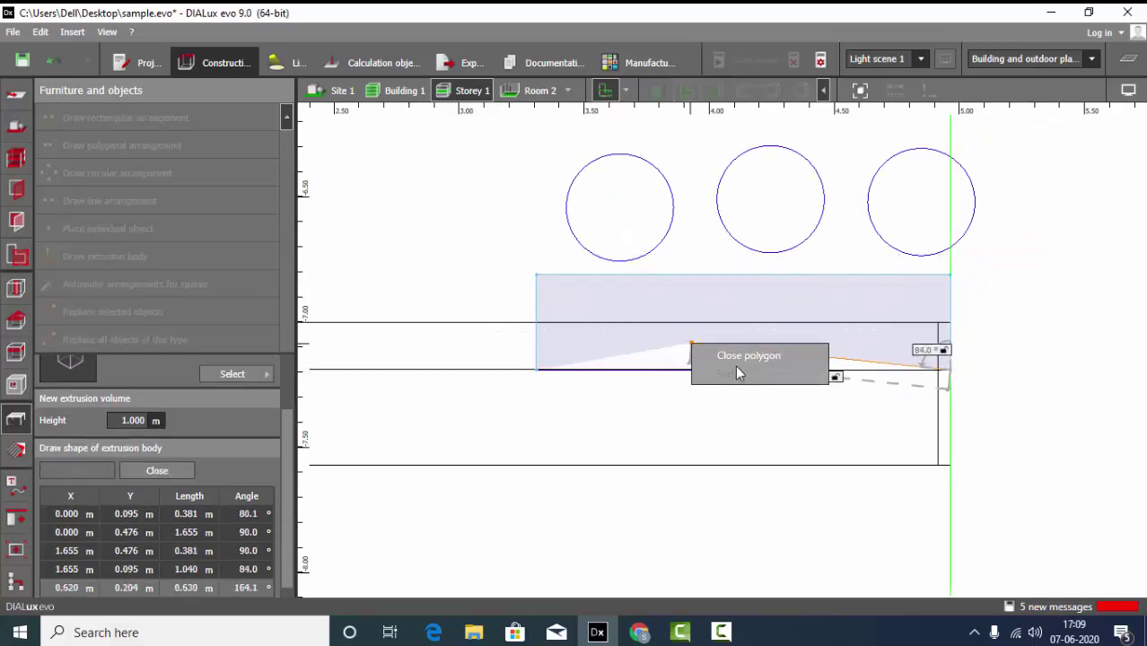
left_click(734, 358)
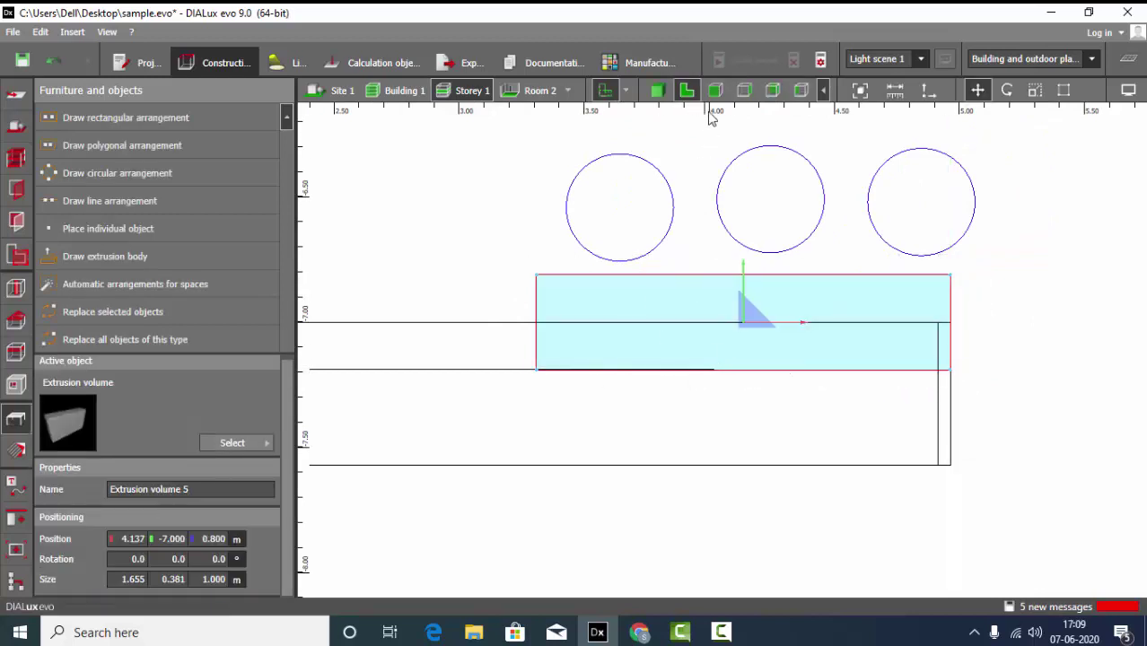
Set the raised counter body's height to 0.05 m, length to 1.605 m and vertical position to 0.6 m
left_click(715, 90)
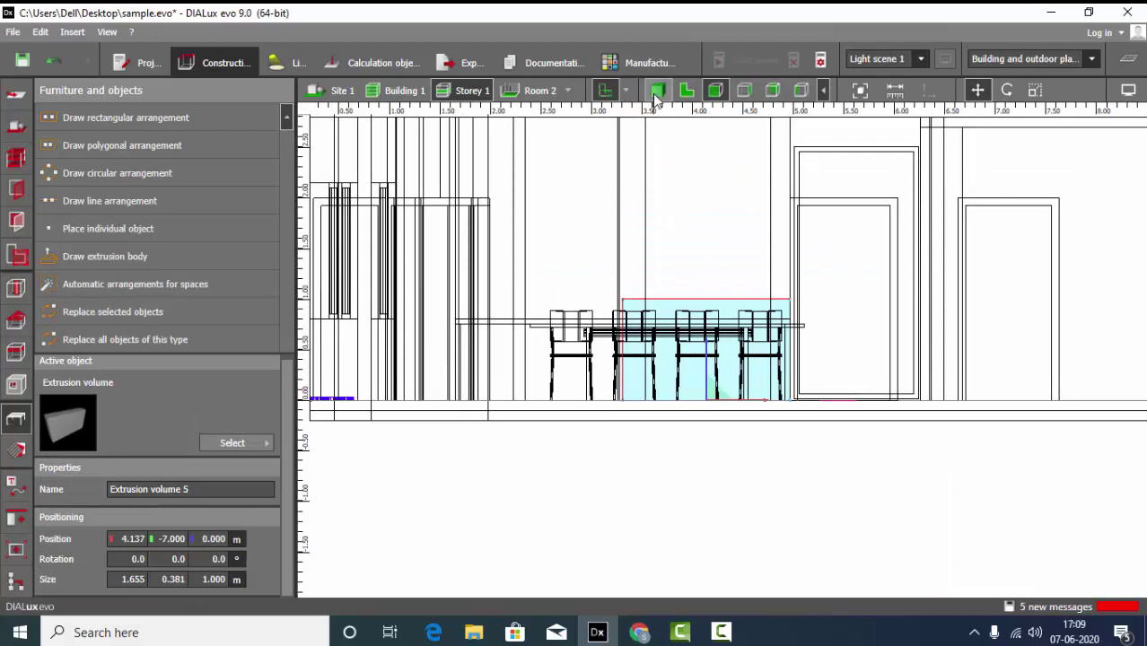
left_click(658, 91)
scroll(746, 296, "down", 1)
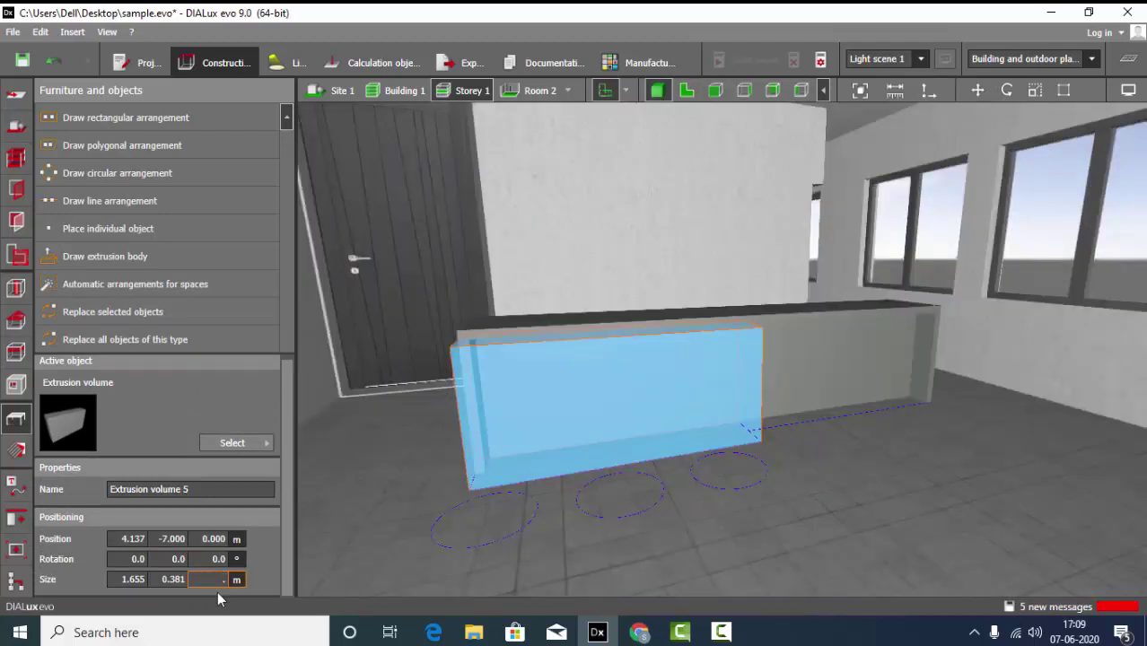
key("Return")
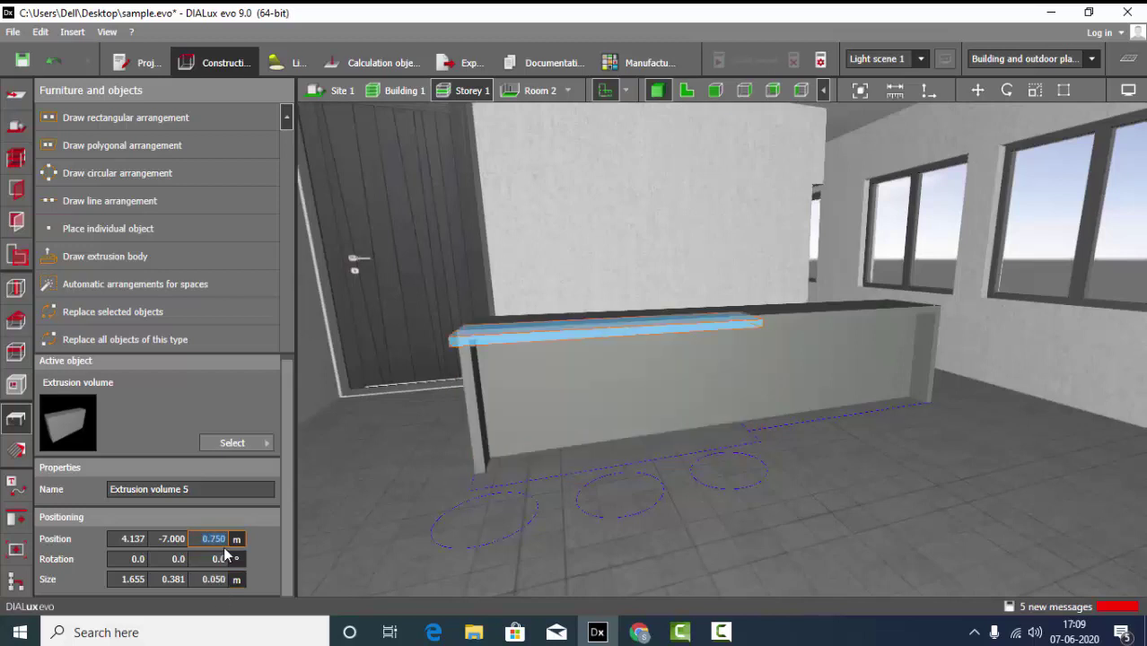
key("Return")
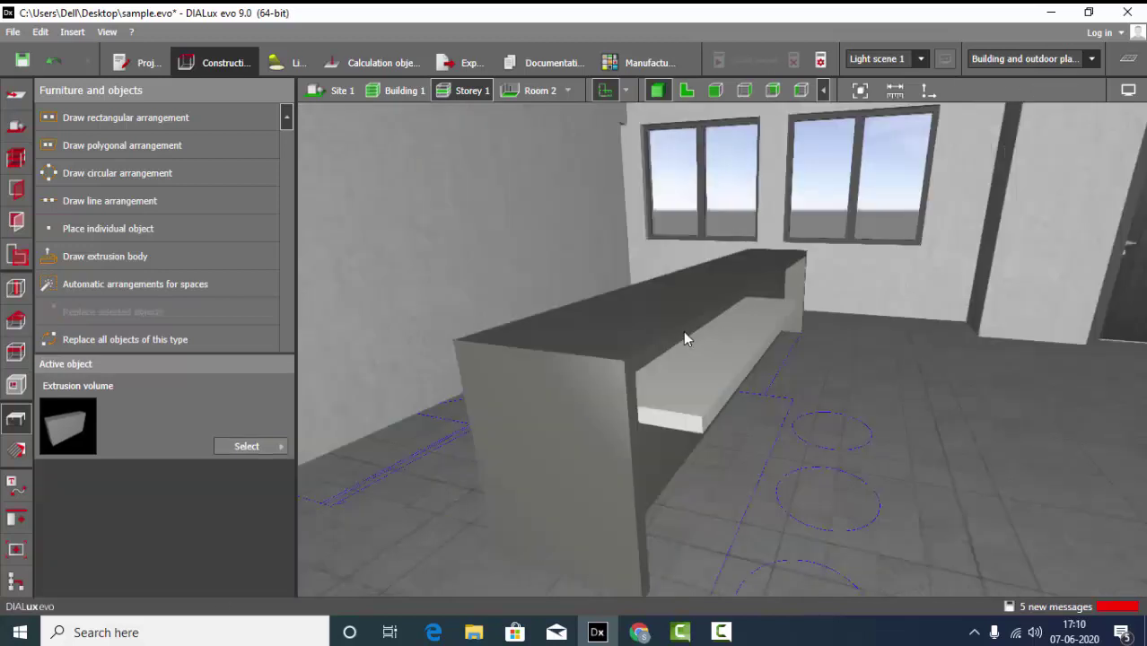
Select the raised counter slab rather than the grouped island in 3D and set its thickness to 0.025 m
mouse_move(683, 331)
right_mouse_down()
mouse_move(661, 321)
mouse_move(663, 290)
right_mouse_up()
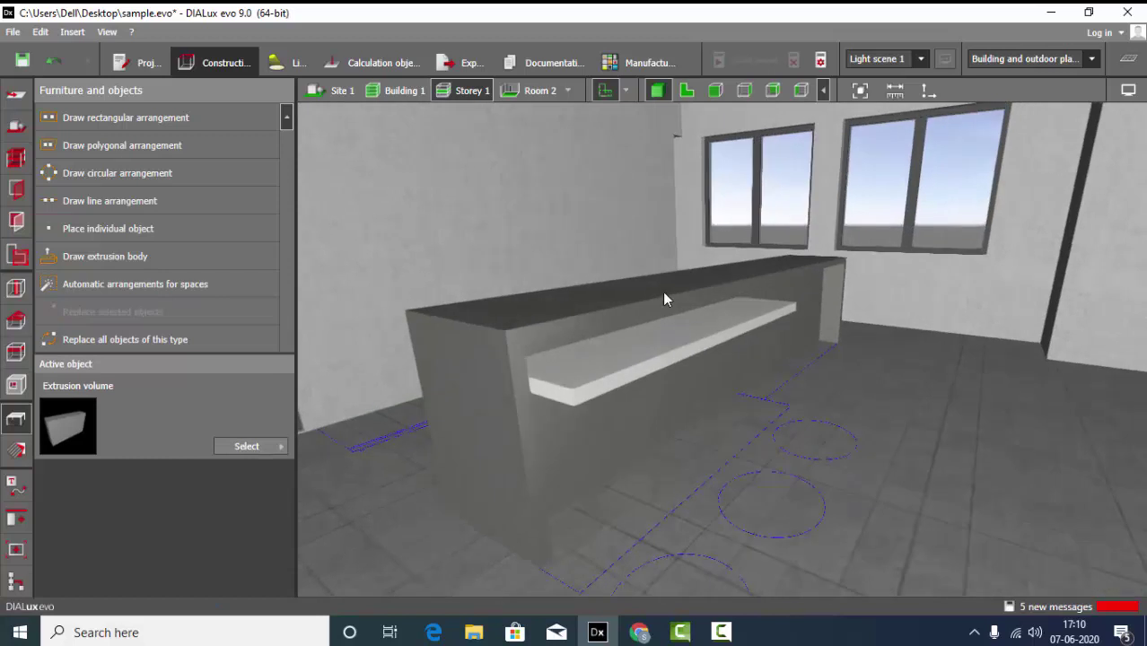
left_click(648, 306)
left_click(747, 421)
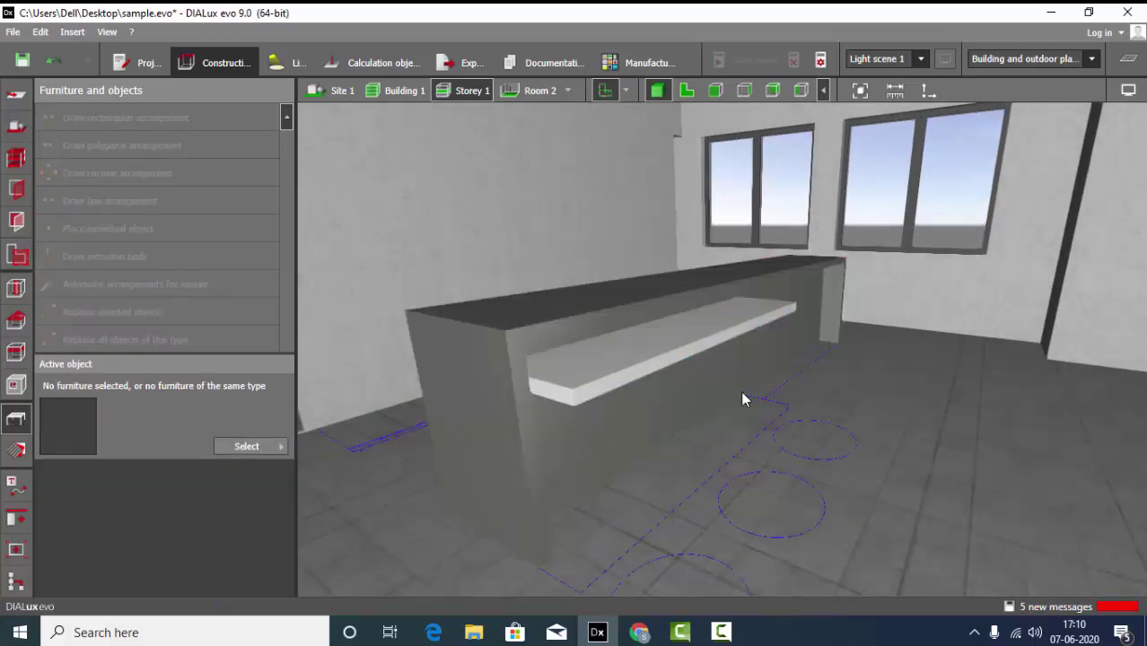
left_click(736, 385)
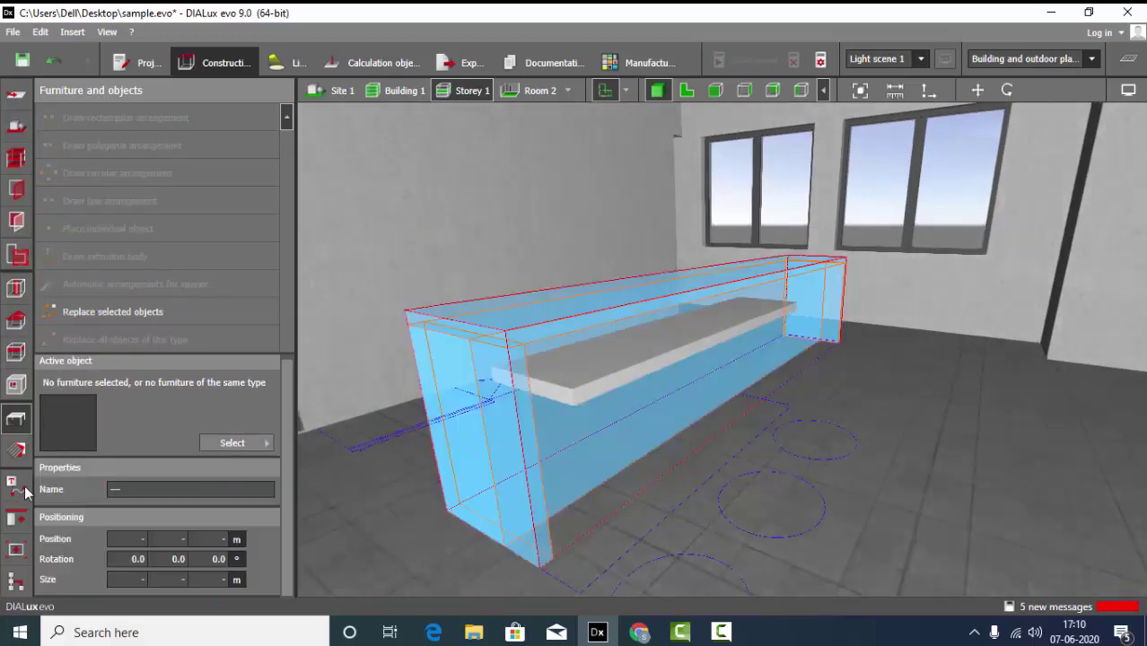
left_click(795, 467)
left_click_drag(794, 470, 631, 340)
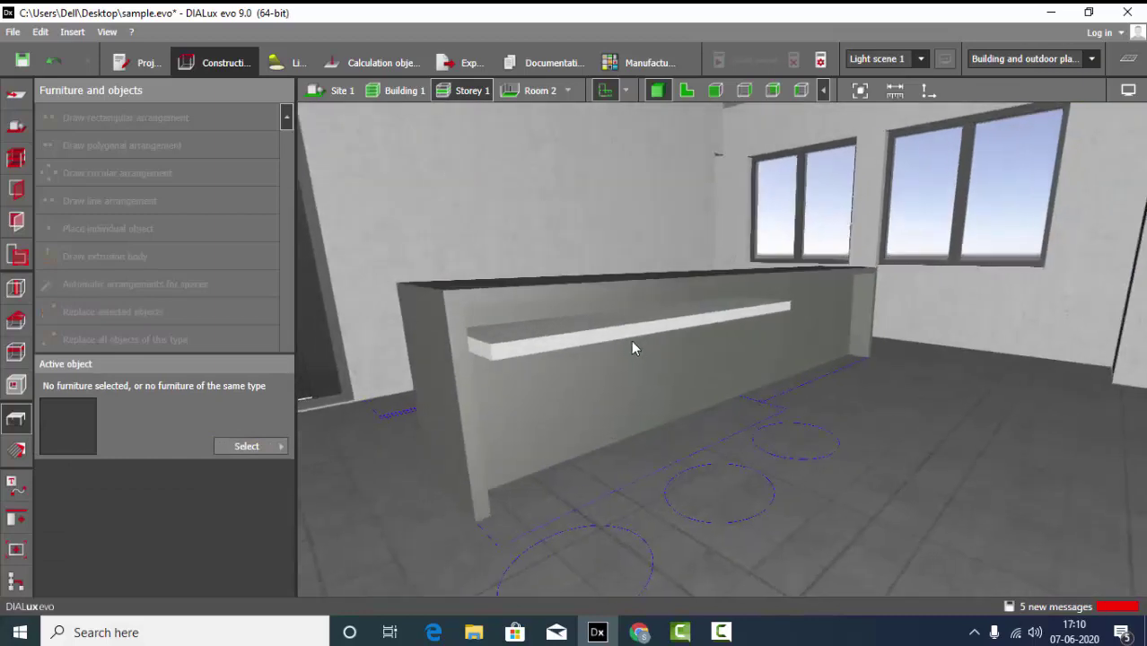
left_click(631, 342)
left_click(632, 342)
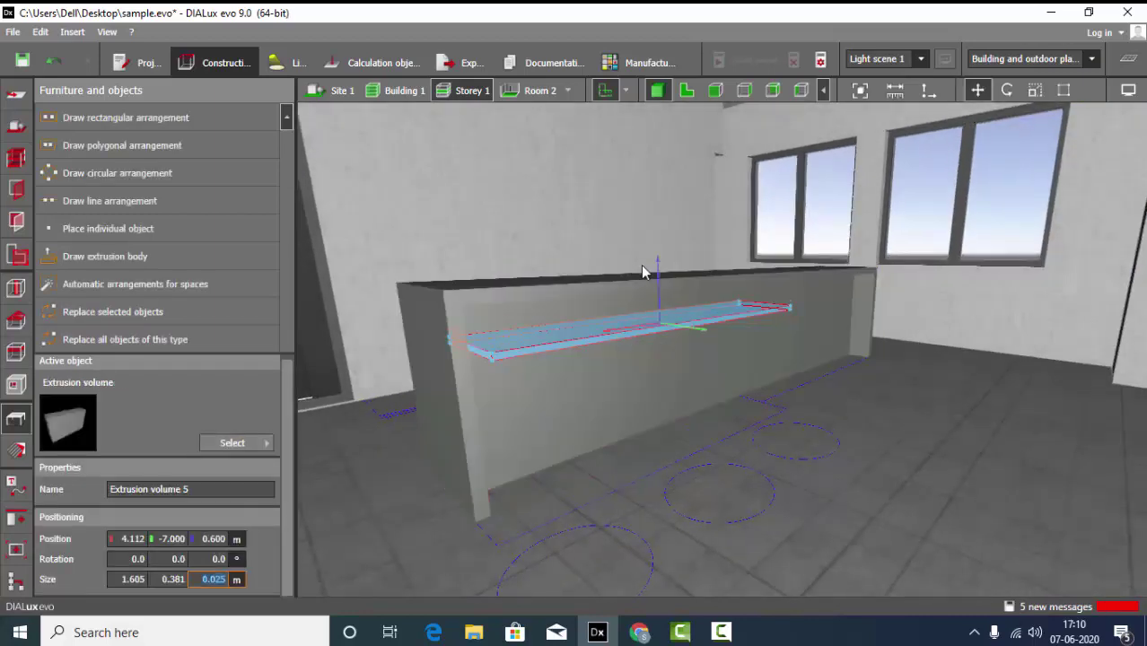
key("Return")
left_click(813, 445)
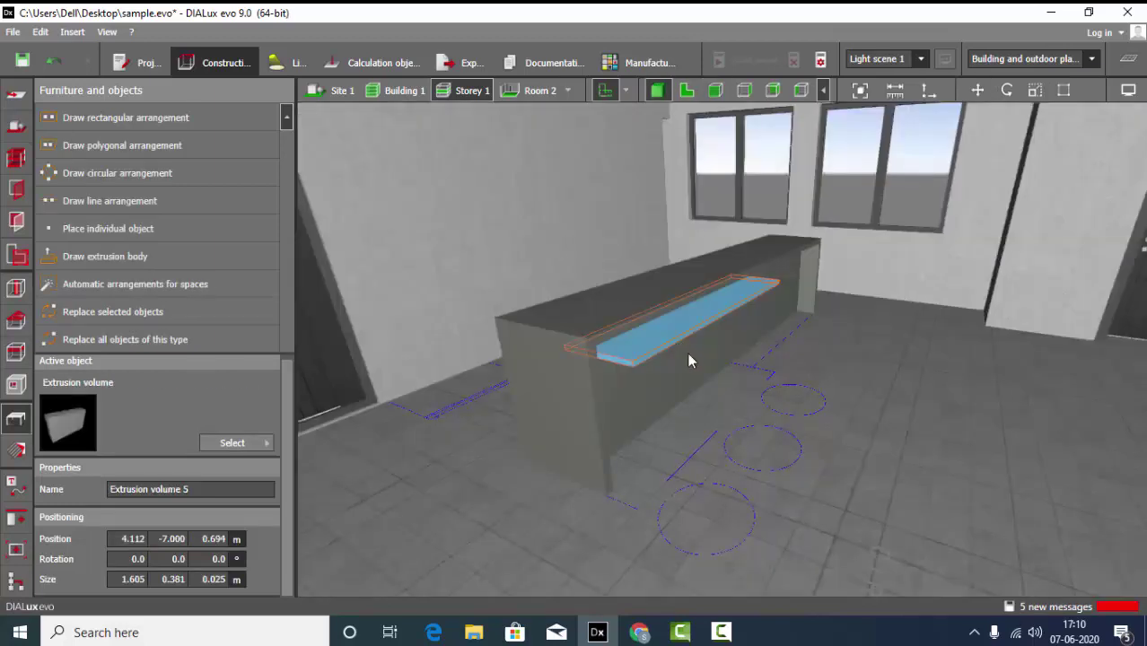
Move the raised counter slab up to a vertical position of 0.8 m, aligning it with the countertop in front view
left_click_drag(687, 352, 759, 426)
left_click(978, 89)
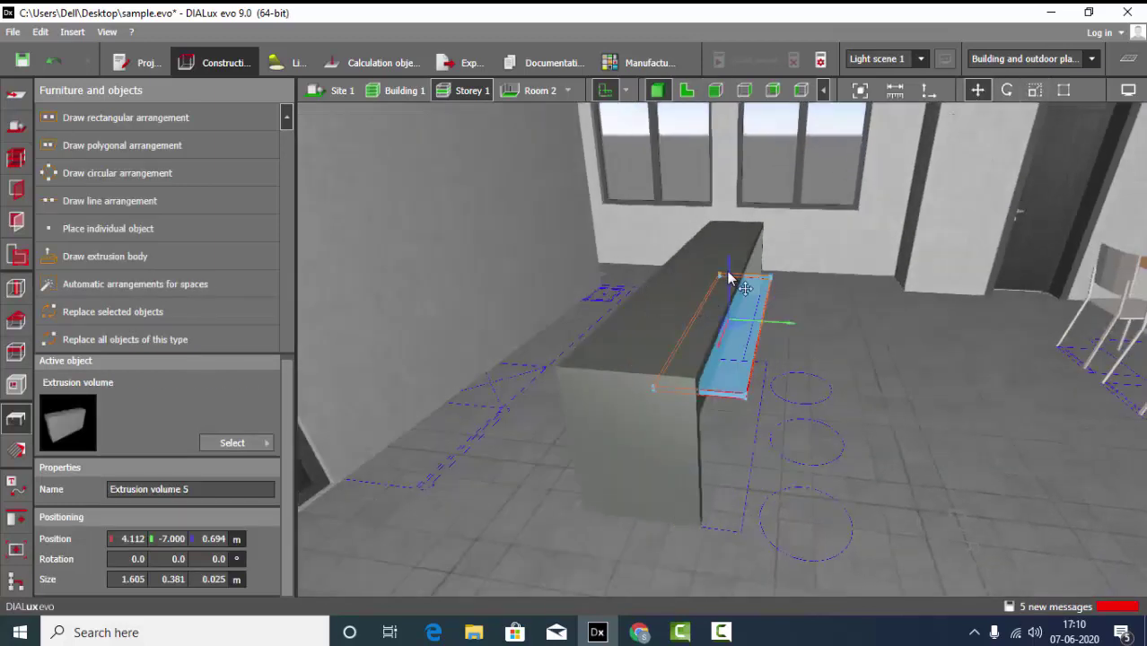
left_click_drag(729, 279, 728, 251)
left_click(859, 420)
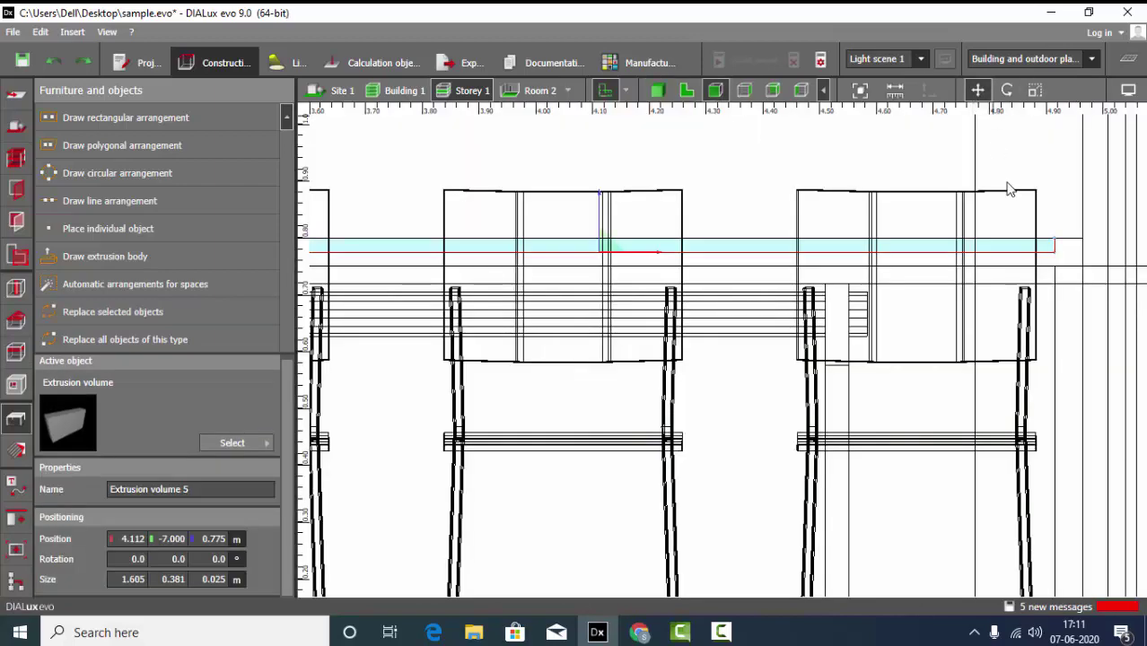
scroll(1008, 188, "down", 1)
left_click_drag(644, 220, 644, 204)
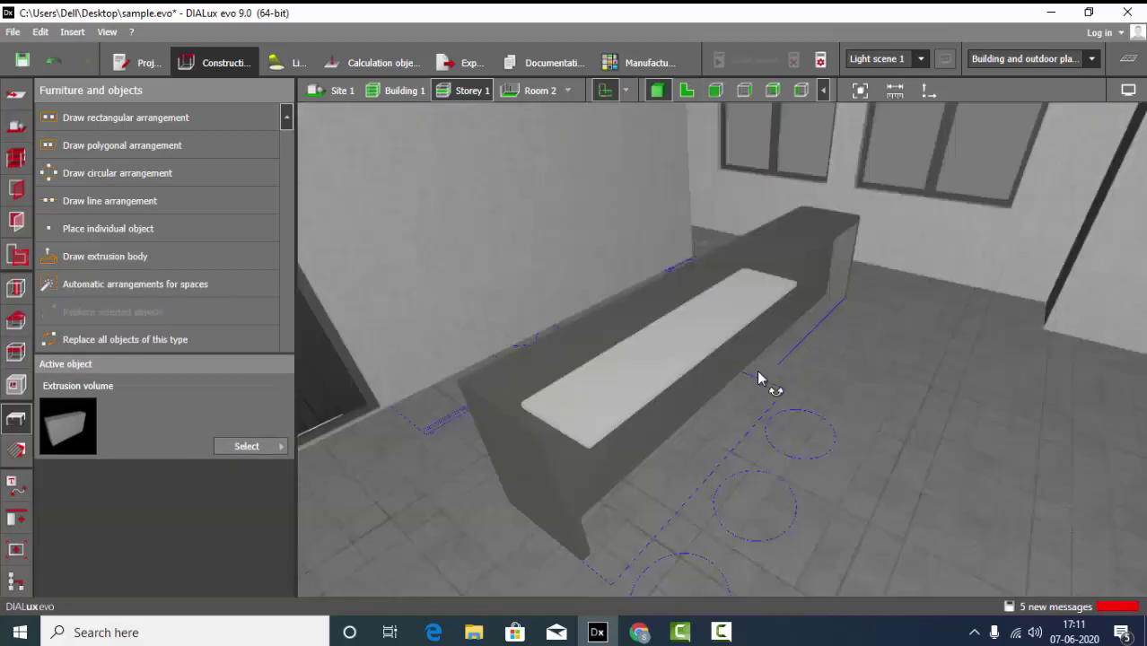
Extend the counter slab's short end in plan to the CAD outline, flush with the end panel, and check it in 3D
left_click_drag(758, 380, 626, 298)
left_click(625, 298)
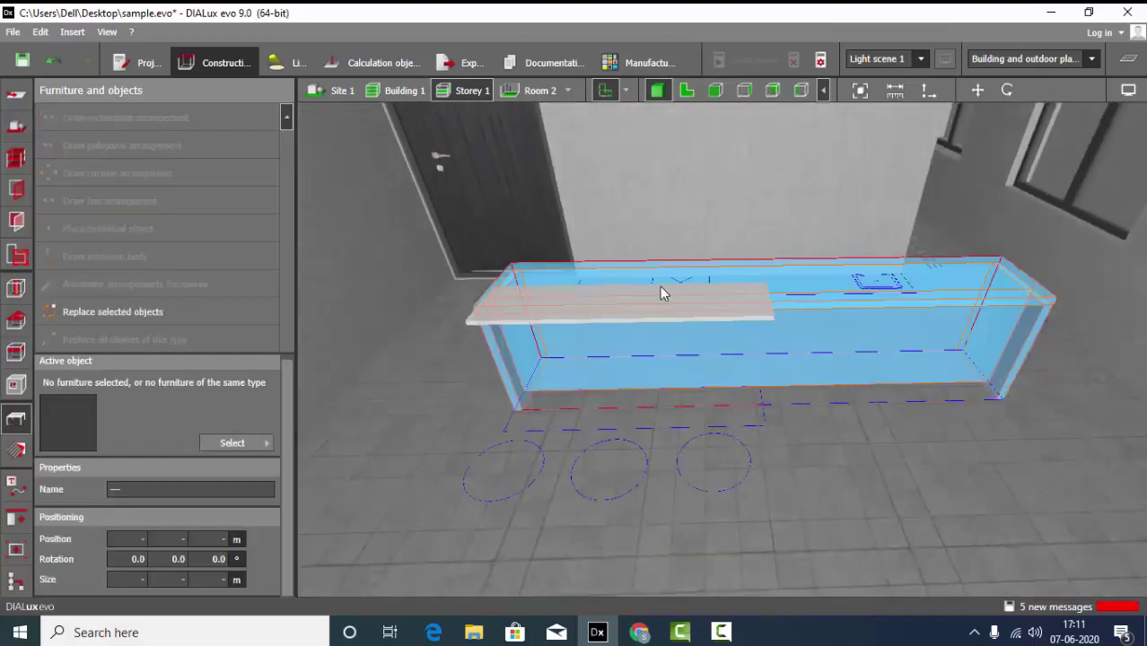
left_click(632, 310)
left_click(689, 91)
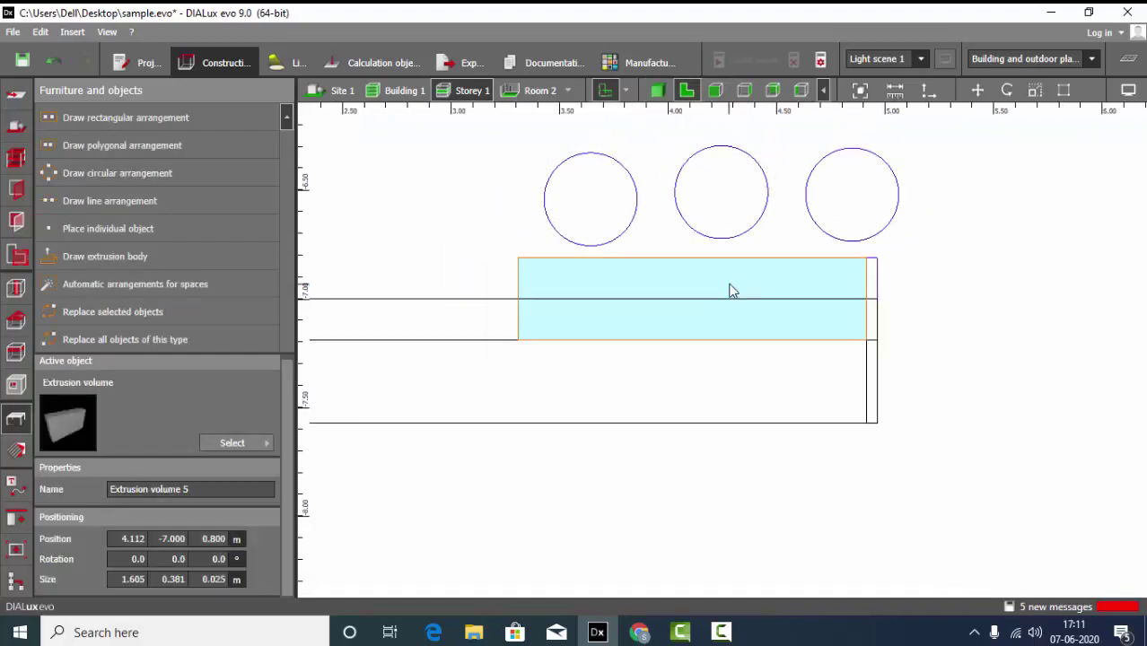
scroll(865, 158, "up", 1)
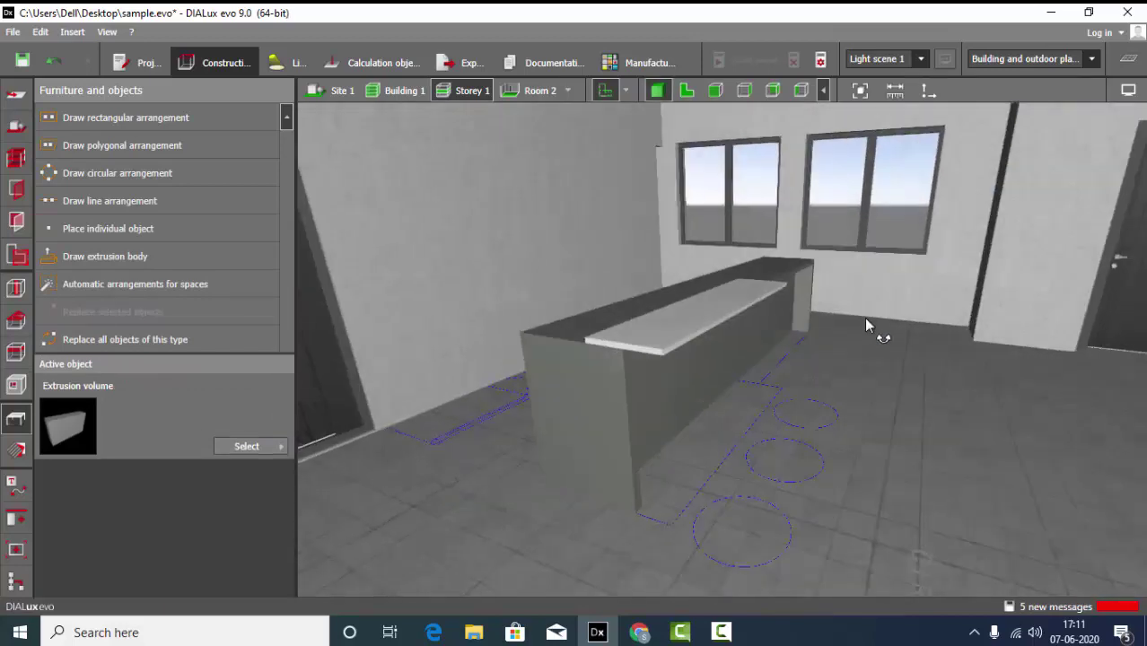
left_click_drag(865, 318, 885, 324)
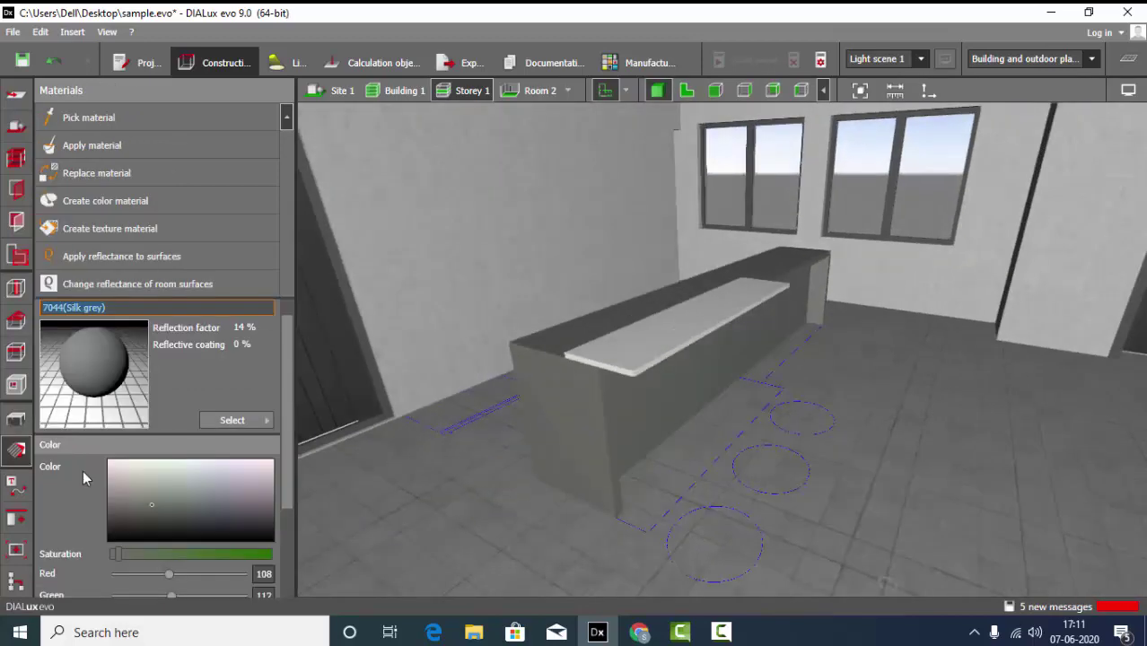
Darken the Silk grey material's colour to red 70 and replace the raised counter slab's material with it
left_click_drag(133, 519, 114, 518)
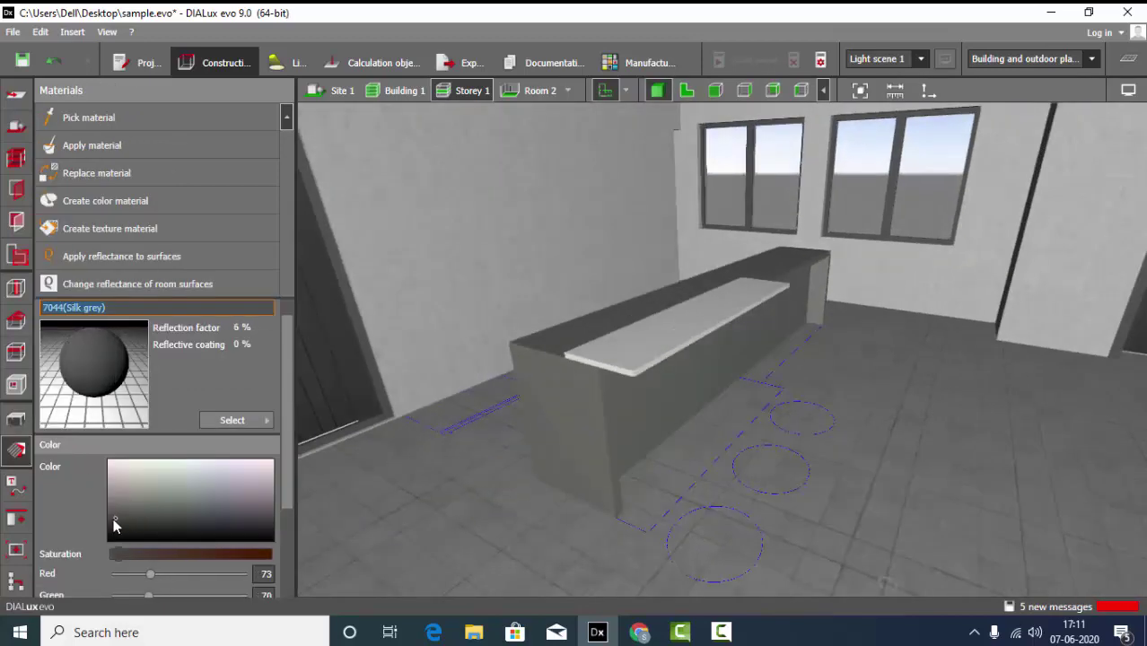
left_click(121, 170)
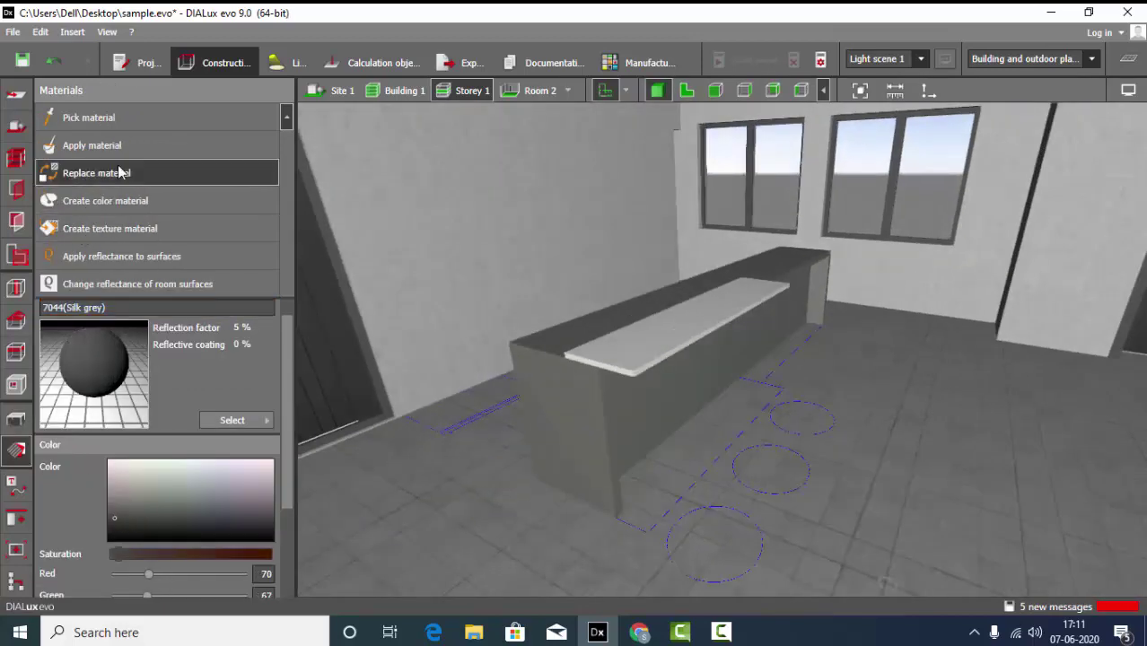
left_click(641, 345)
mouse_move(591, 386)
left_mouse_down()
mouse_move(675, 439)
mouse_move(566, 409)
mouse_move(542, 376)
mouse_move(635, 346)
mouse_move(583, 383)
left_mouse_up()
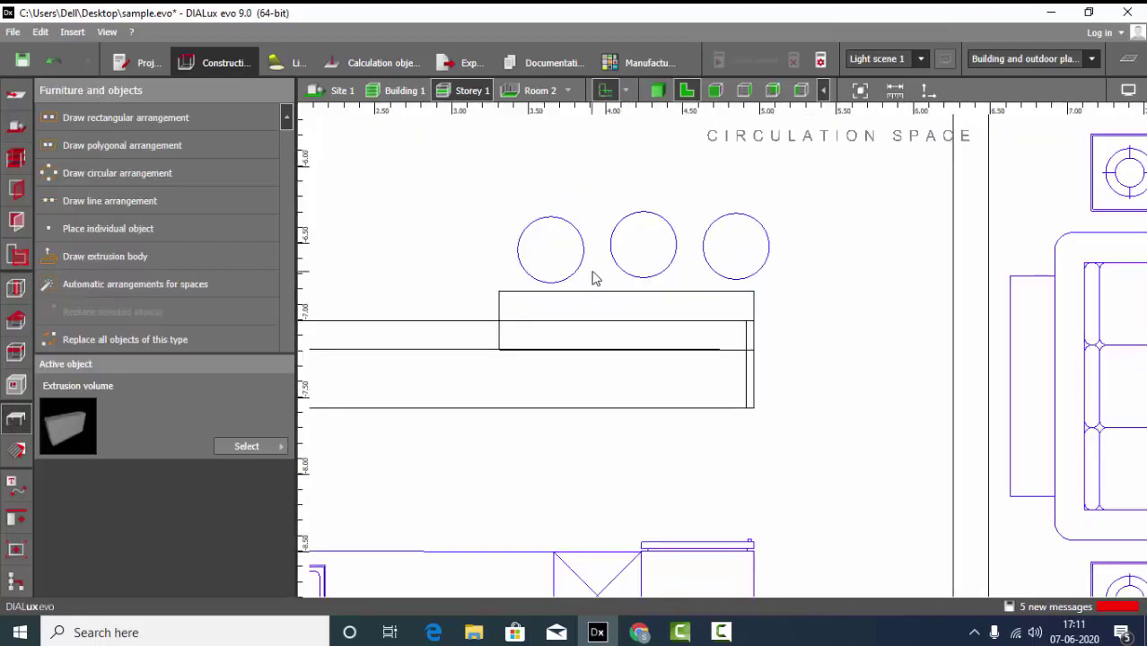
Choose the Bar stool from the Home furniture chairs in the object catalogue as the active object
scroll(593, 279, "down", 1)
middle_click_drag(593, 278, 683, 346)
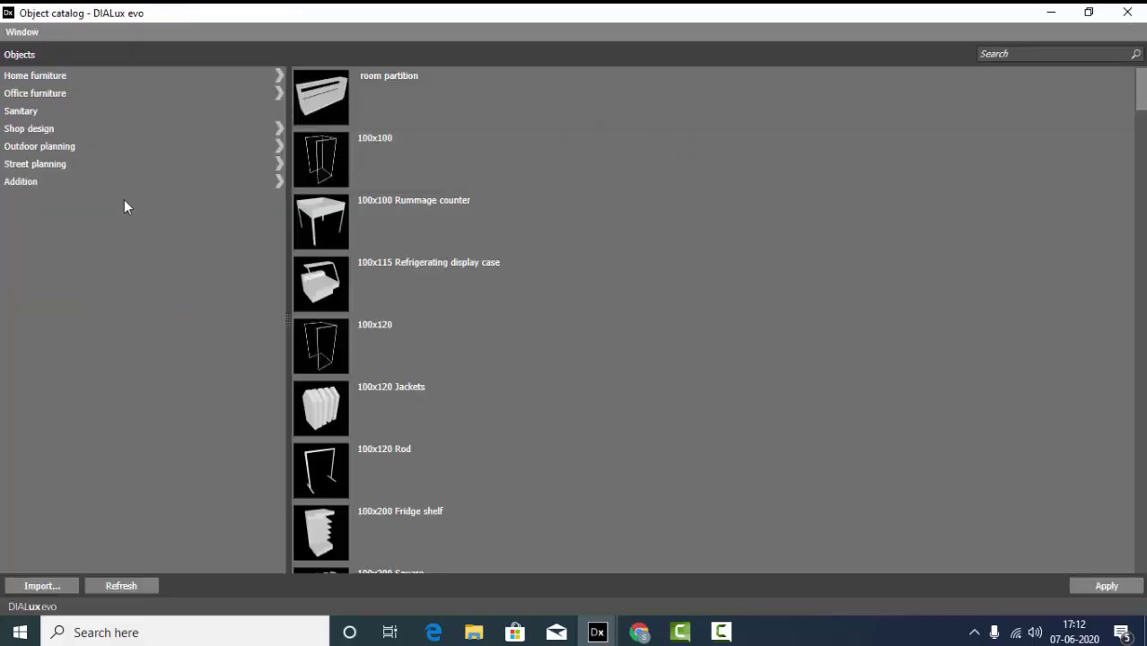
left_click(53, 74)
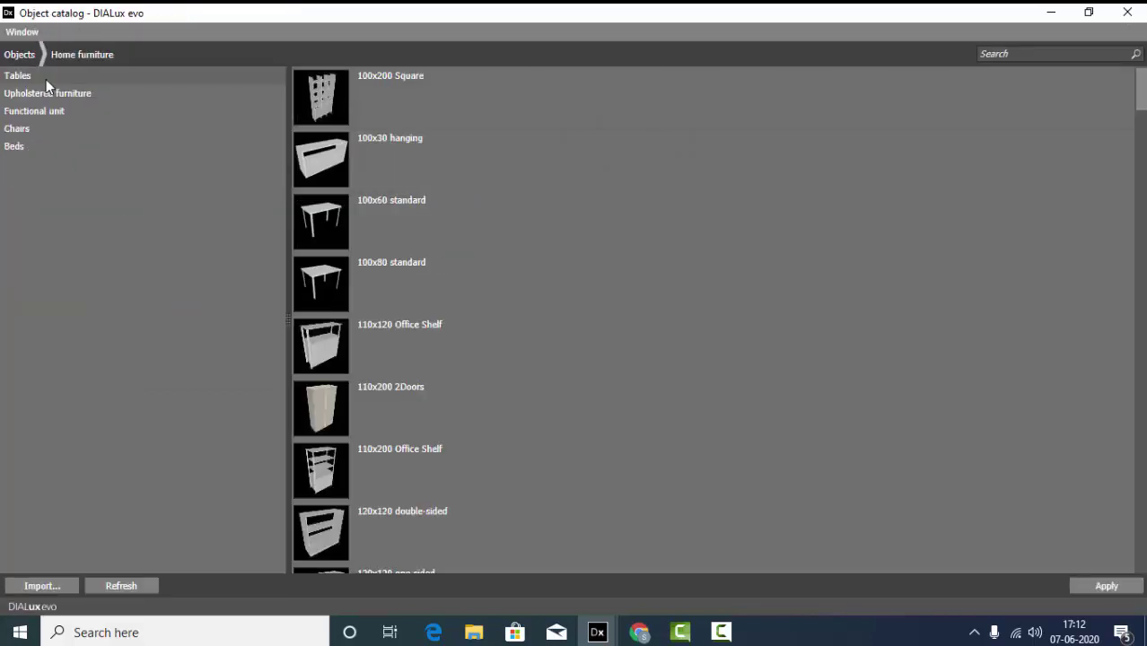
left_click(36, 129)
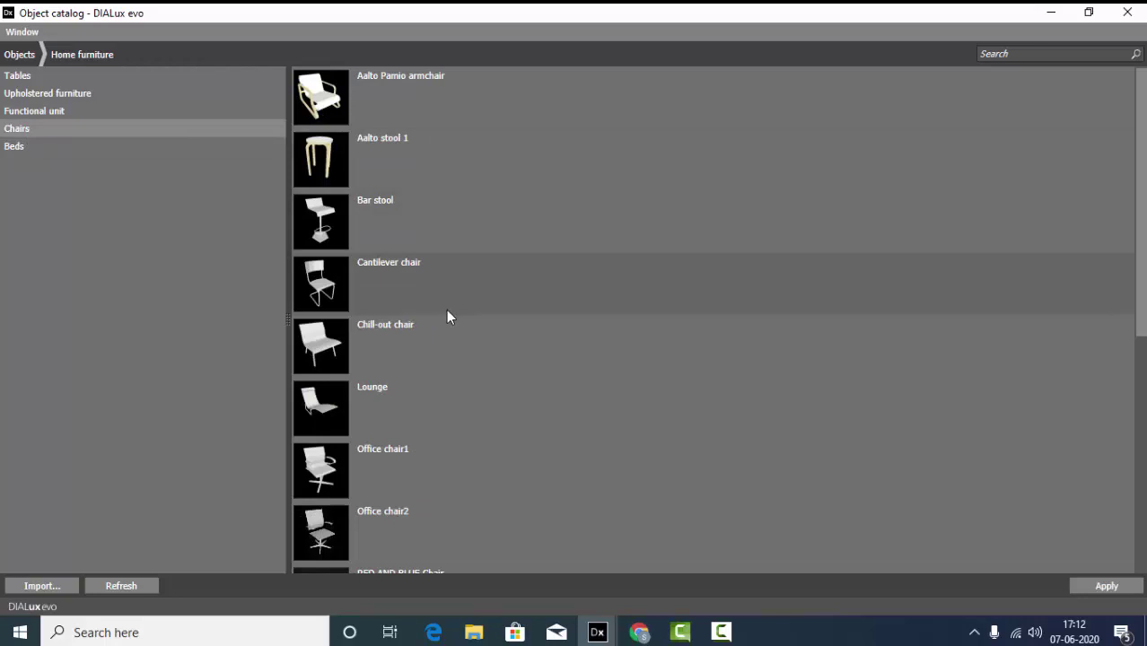
scroll(460, 319, "down", 3)
scroll(460, 319, "up", 3)
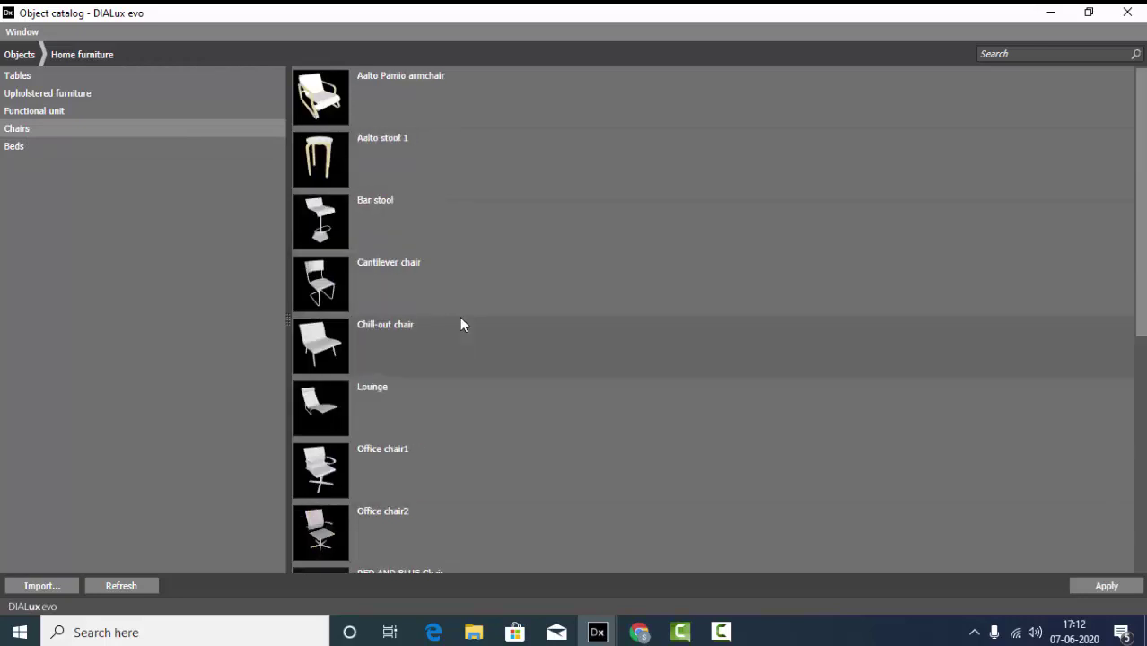
left_click(323, 229)
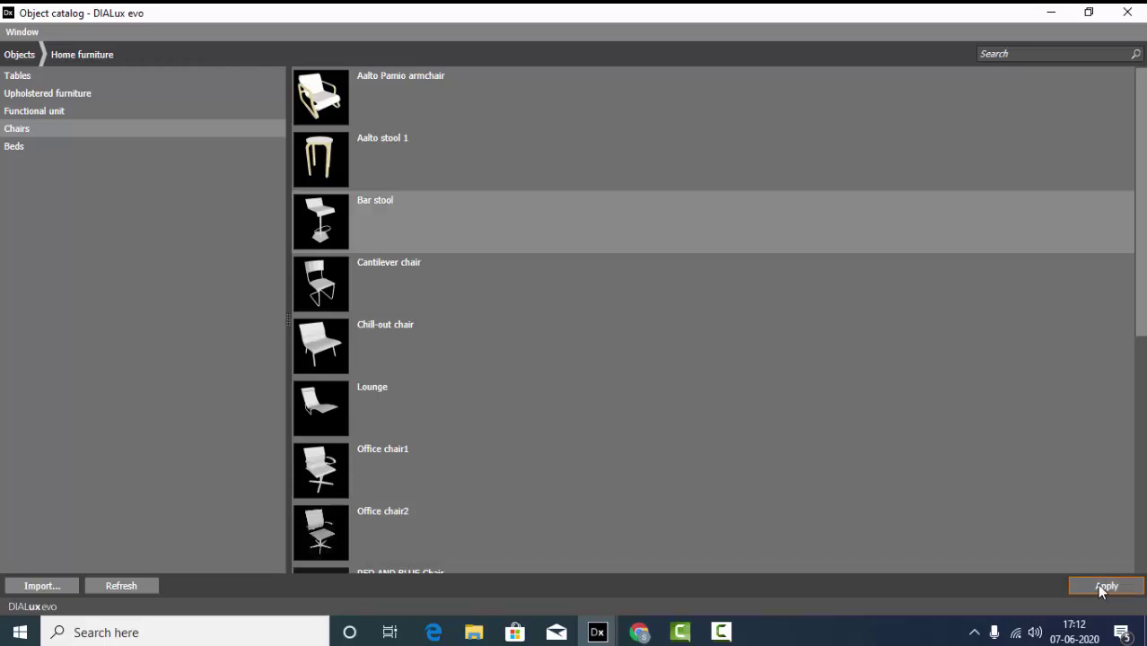
left_click(1105, 586)
left_click(1052, 12)
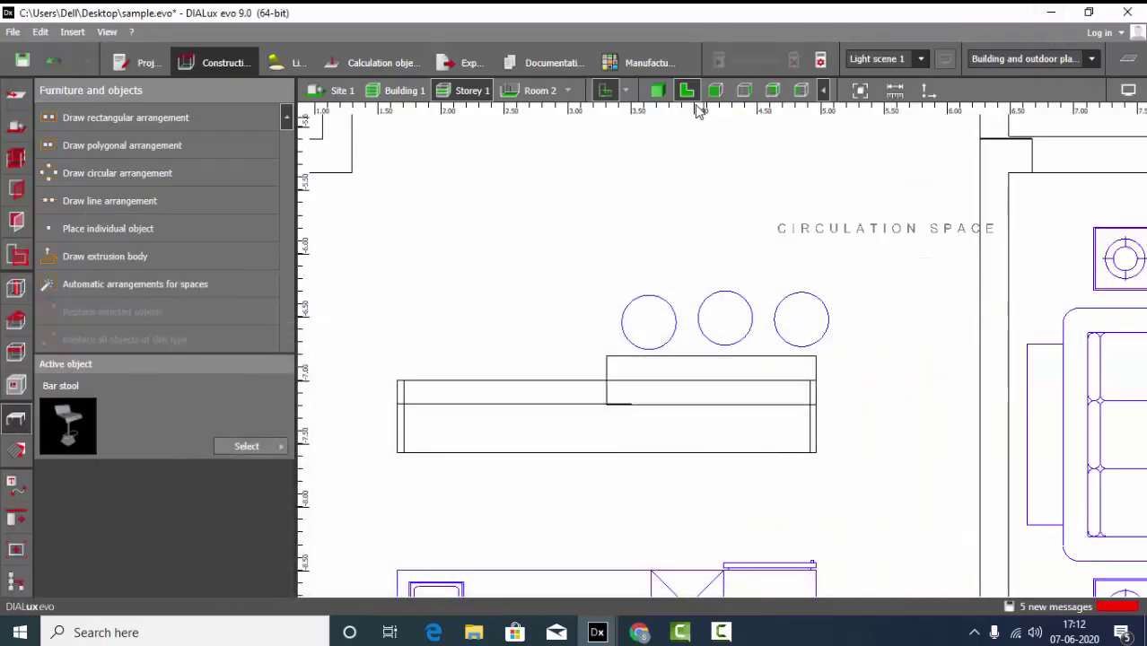
Draw a line arrangement of bar stools across the three CAD stool circles and set its number of objects to 3
left_click(104, 197)
left_click(660, 332)
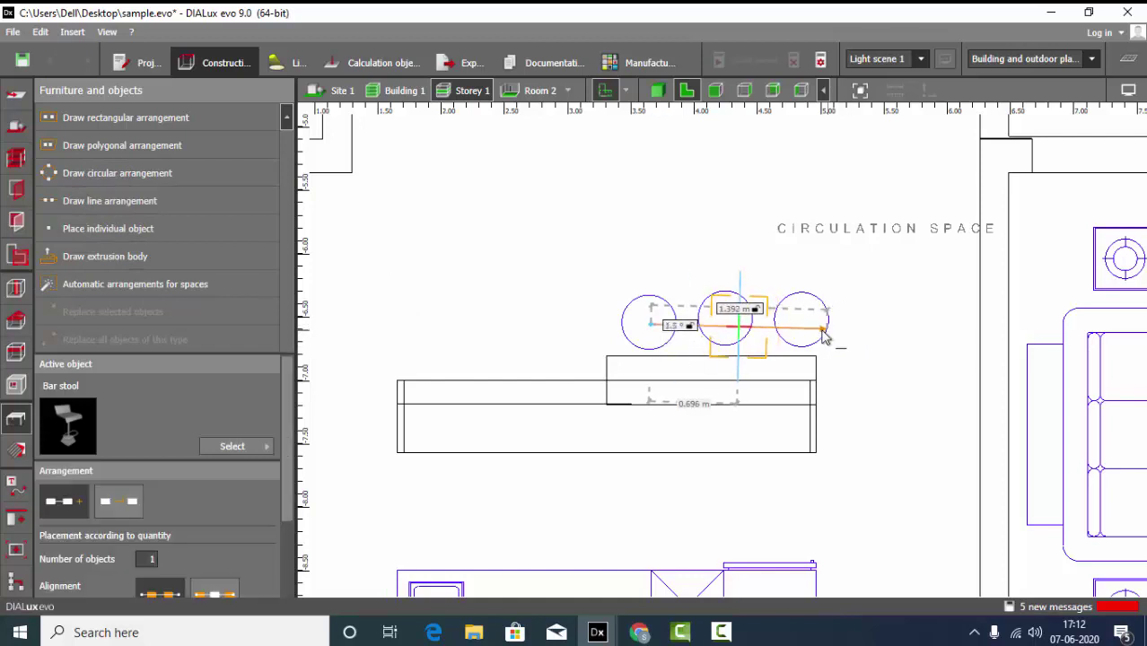
left_click(810, 325)
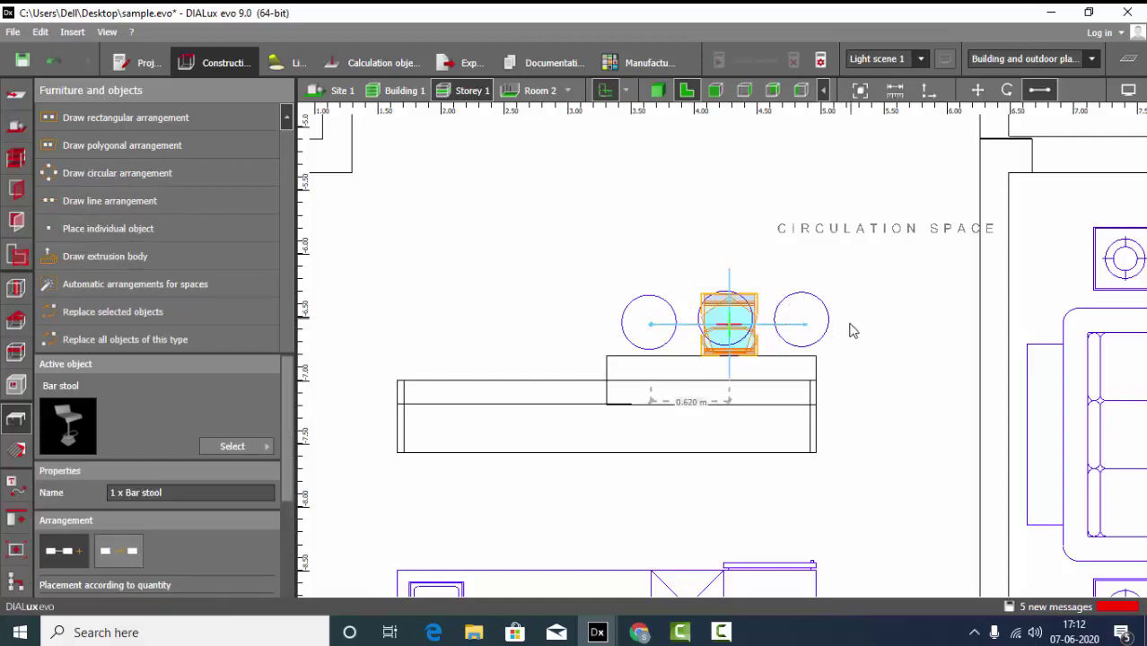
scroll(176, 482, "down", 3)
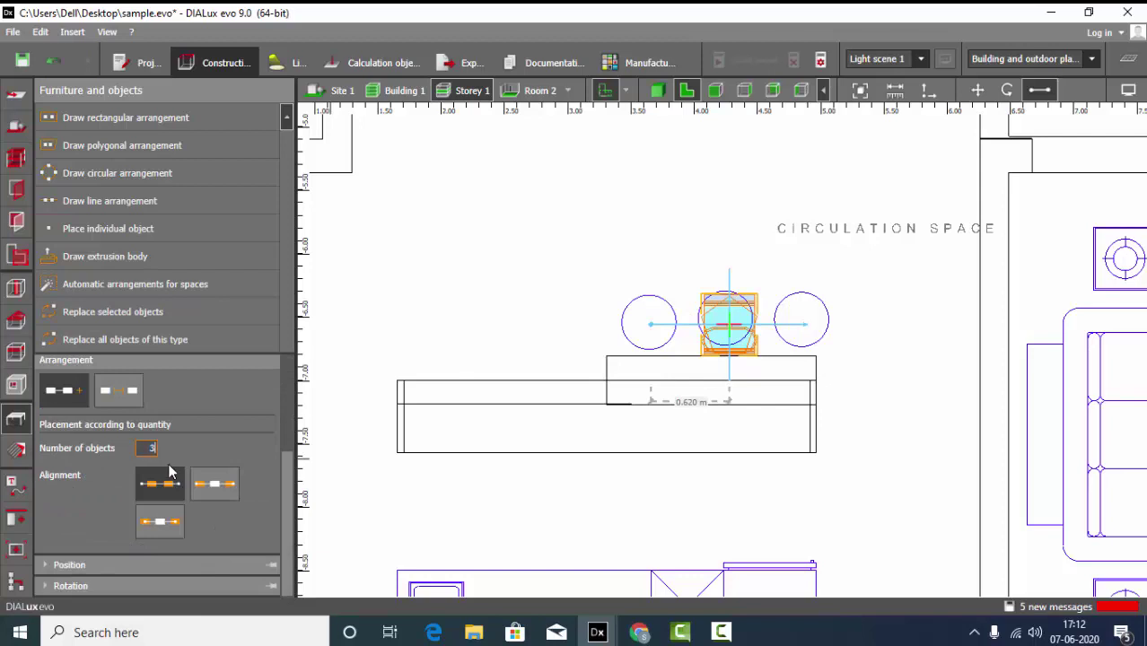
key("Return")
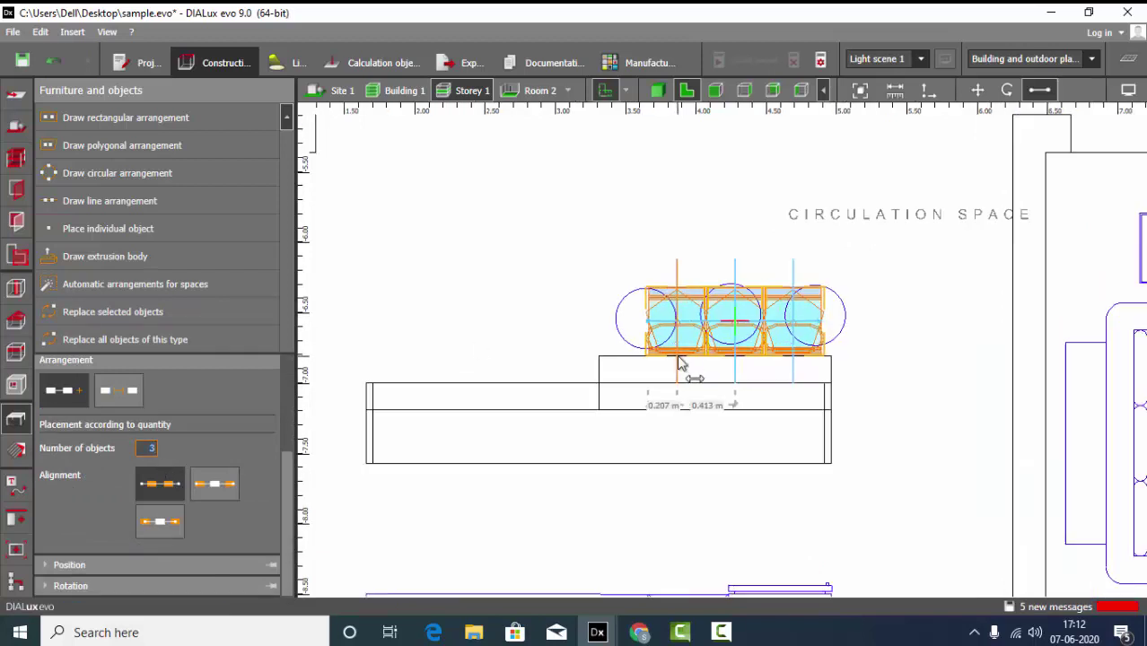
Align the outer stools to the line's ends, stretch the arrangement to match the CAD circles, and check it in 3D
left_click(213, 484)
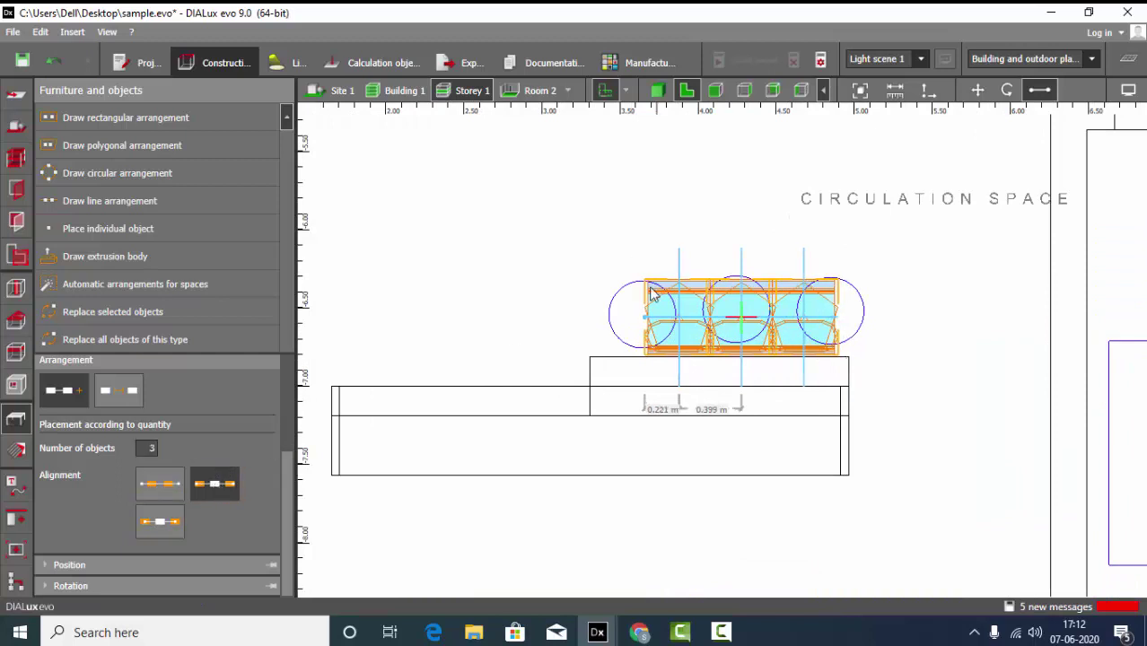
scroll(652, 294, "up", 2)
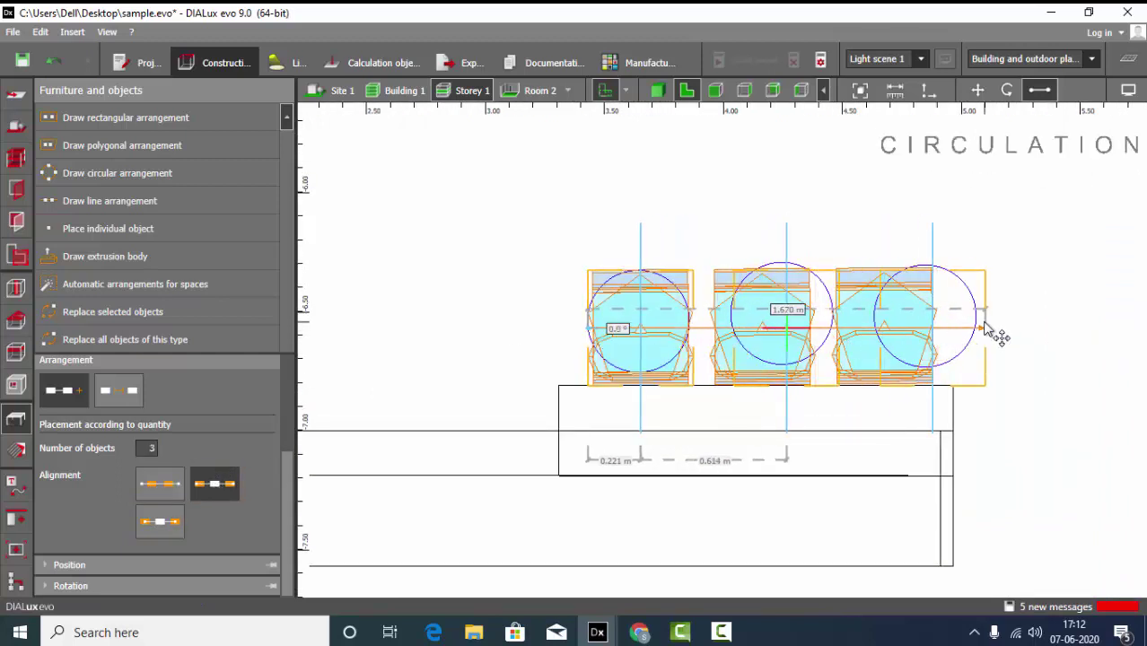
left_click(981, 334)
scroll(999, 346, "up", 1)
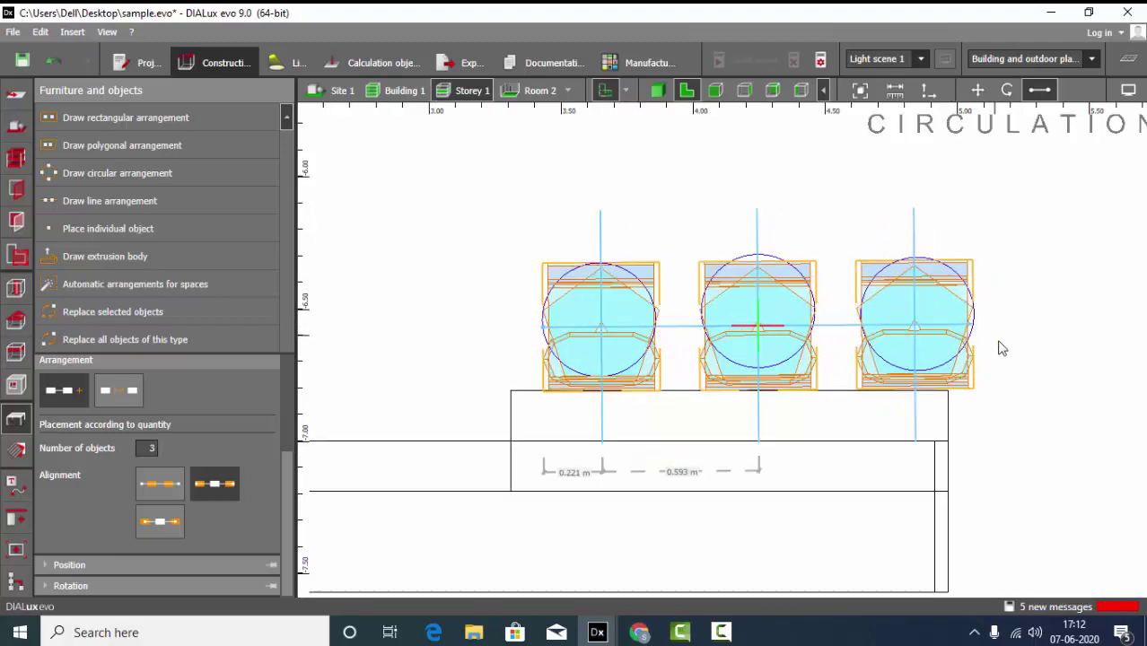
left_click(657, 90)
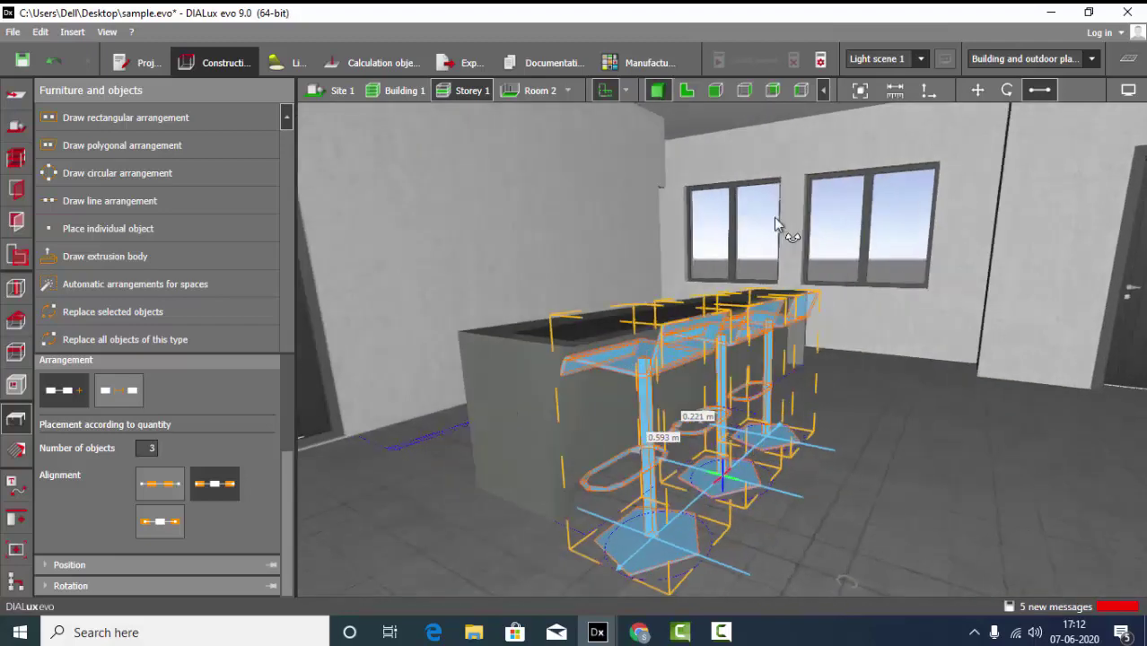
right_click_drag(775, 218, 819, 223)
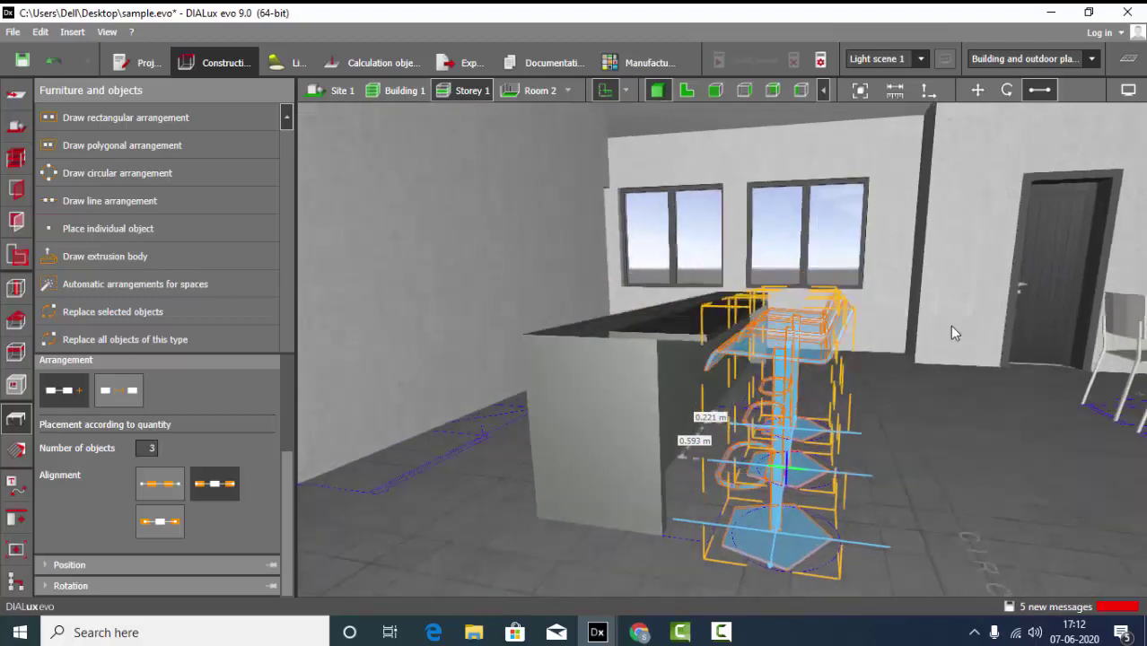
left_click(950, 325)
left_click_drag(893, 413, 795, 265)
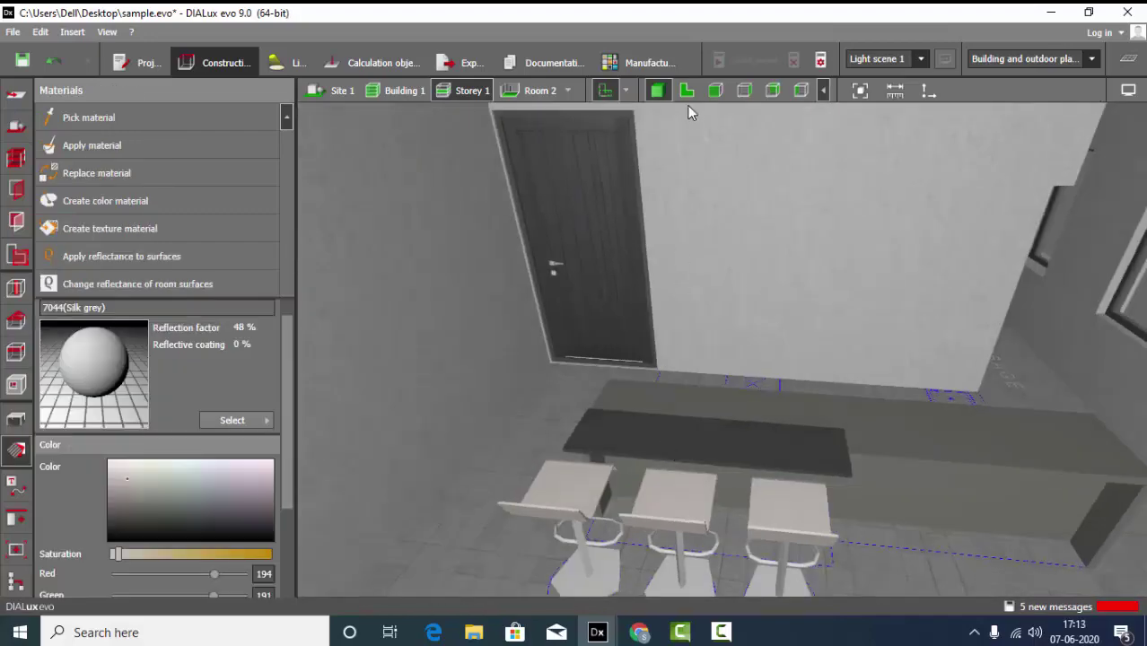
Return to the floor plan, decline the save reminder and choose the basic Cube as the active object
left_click(687, 91)
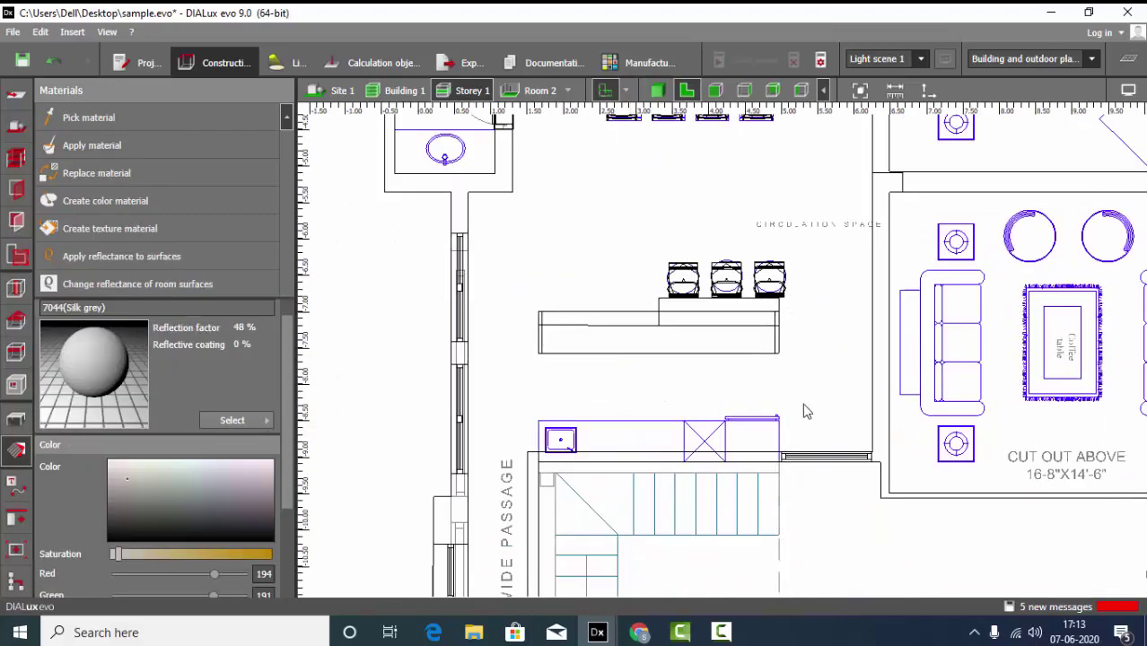
scroll(805, 412, "up", 2)
left_click(15, 420)
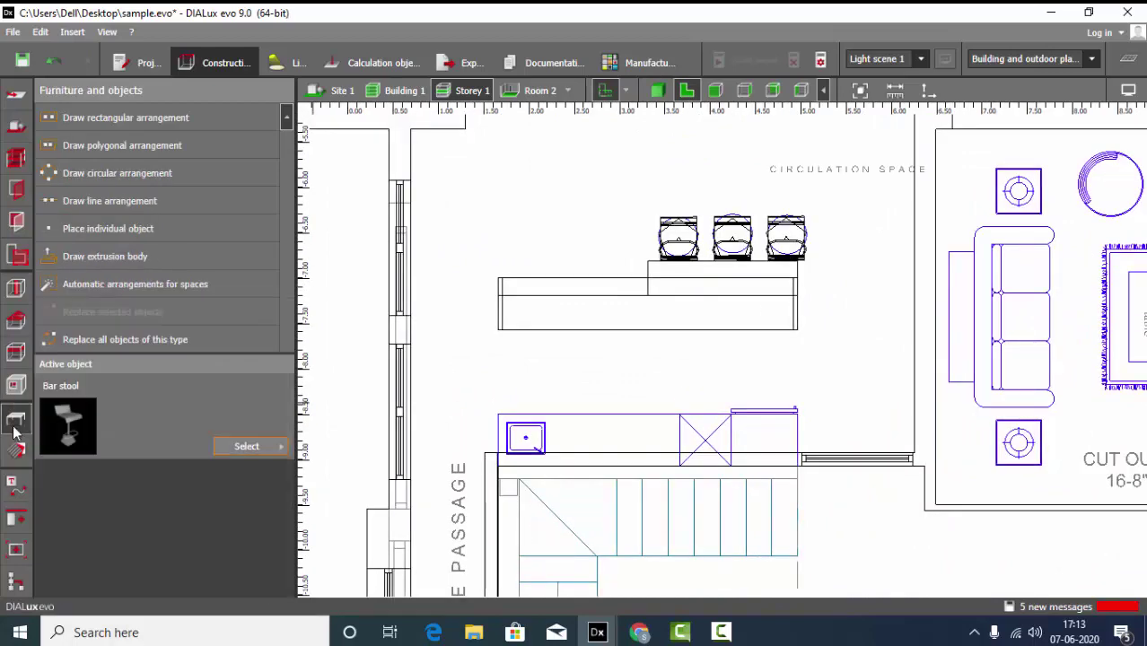
scroll(666, 429, "up", 1)
middle_click_drag(615, 482, 638, 468)
scroll(635, 465, "up", 1)
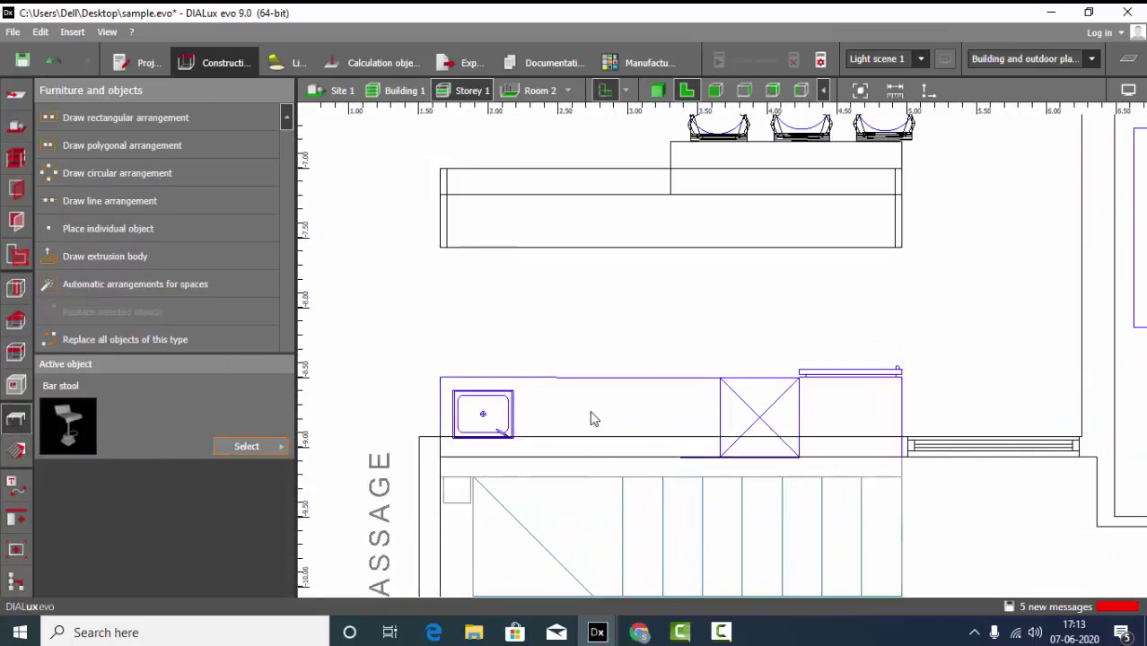
left_click(247, 446)
left_click(748, 382)
middle_click_drag(956, 277, 1084, 242)
scroll(1085, 243, "up", 1)
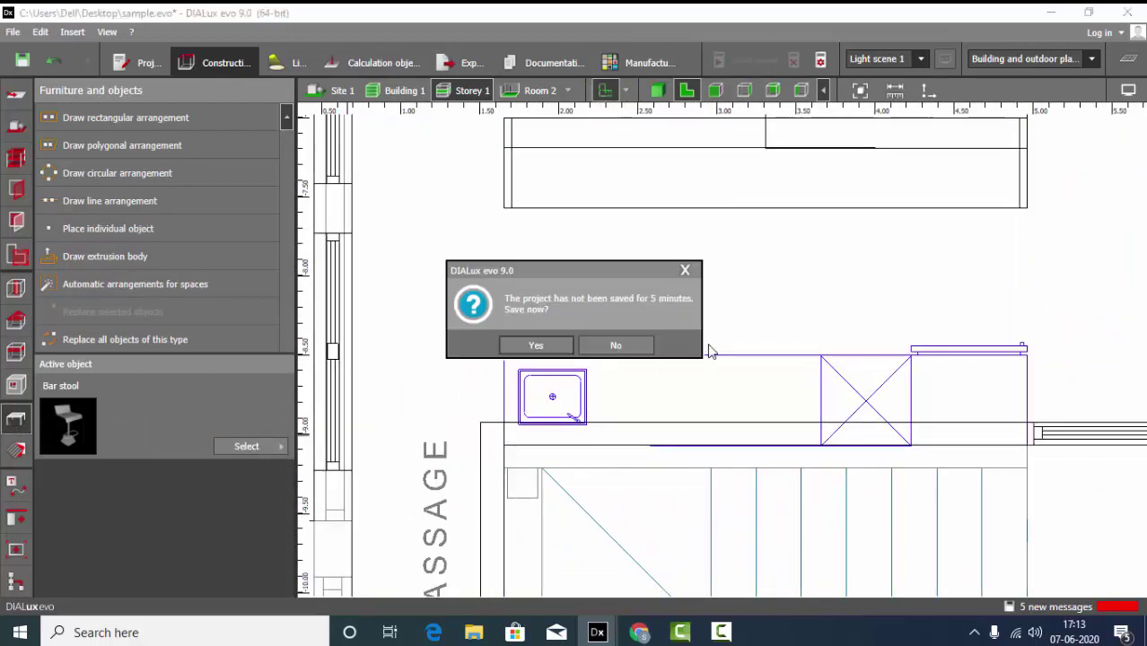
left_click(639, 347)
left_click(265, 446)
left_click(332, 124)
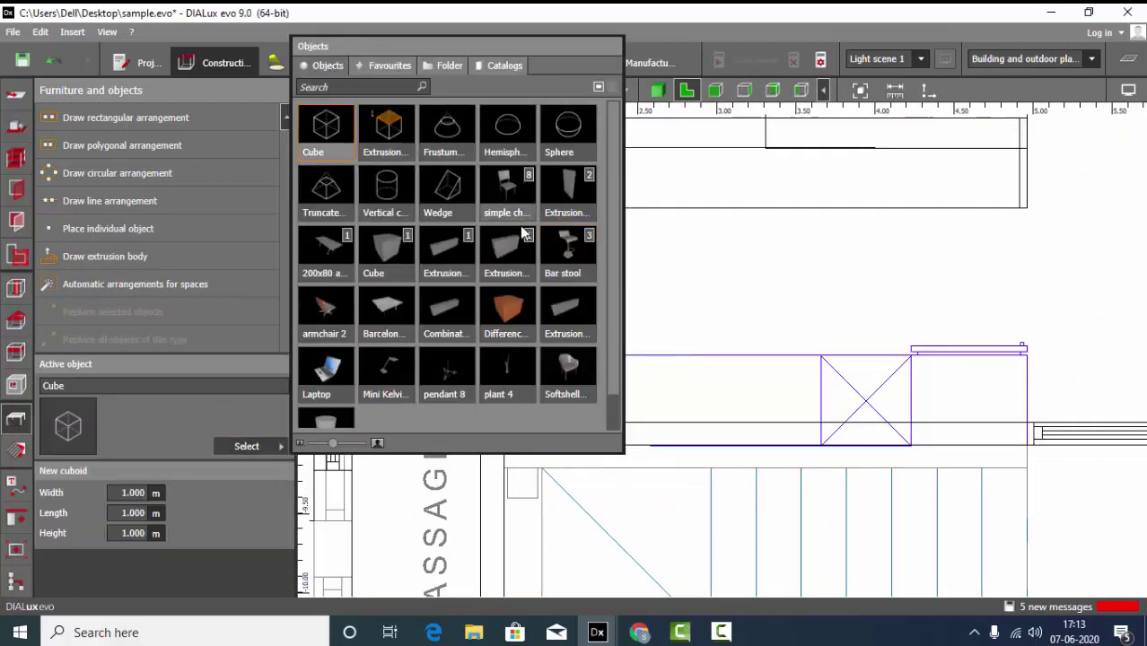
Place a cube on the rear kitchen counter outline and move it to the outline's lower corner on the sink side
left_click(99, 229)
left_click(640, 403)
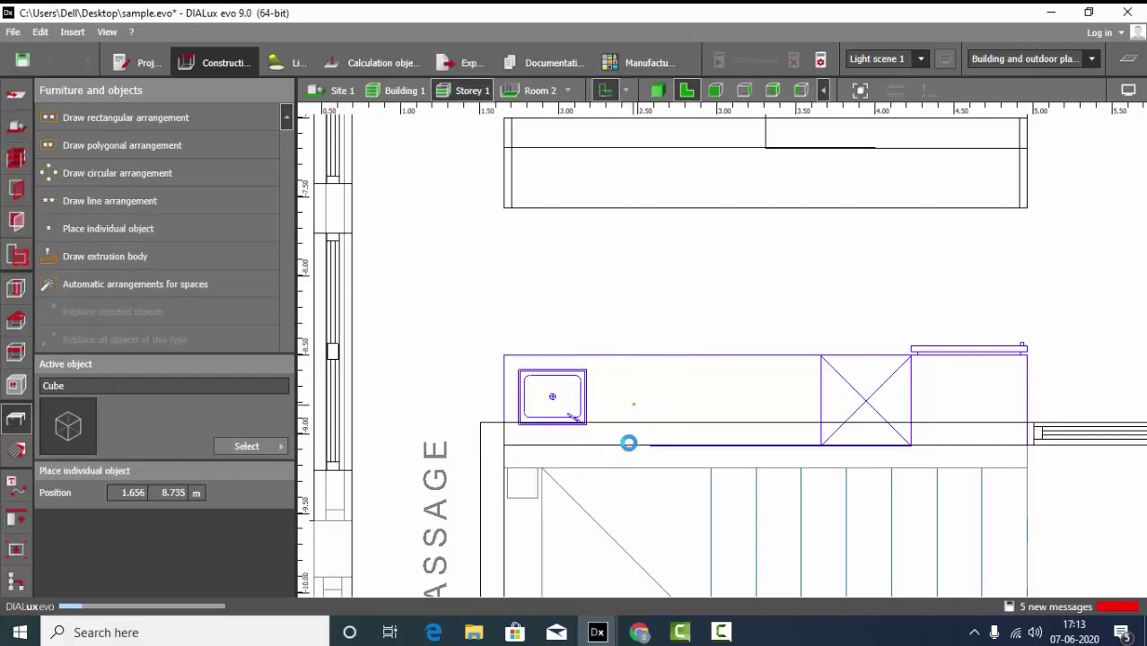
scroll(639, 441, "up", 2)
left_click_drag(635, 380, 556, 333)
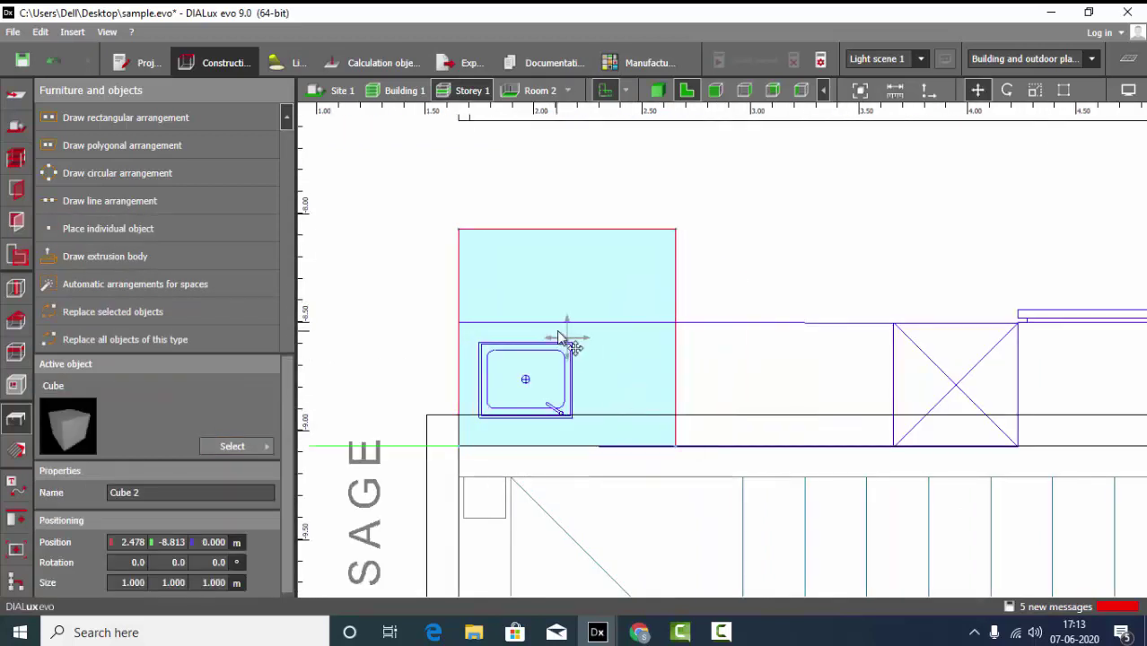
Scale the cube in plan to the CAD counter outline, about 2.578 m wide and 0.569 m deep
scroll(539, 329, "down", 2)
left_click(1039, 91)
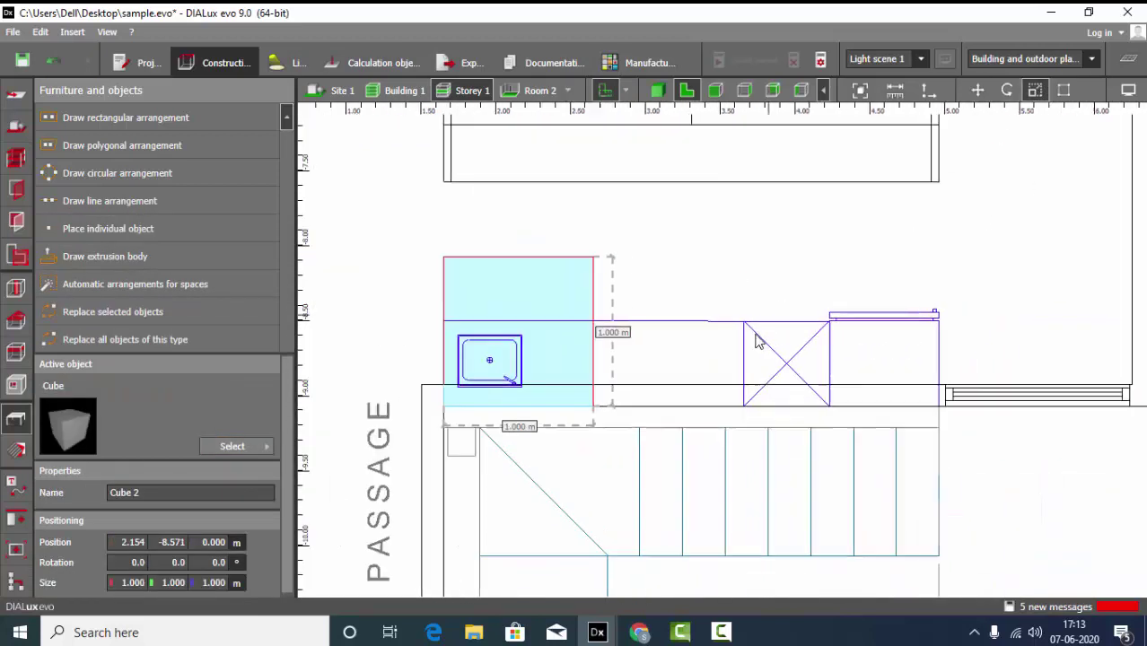
left_click_drag(558, 366, 862, 376)
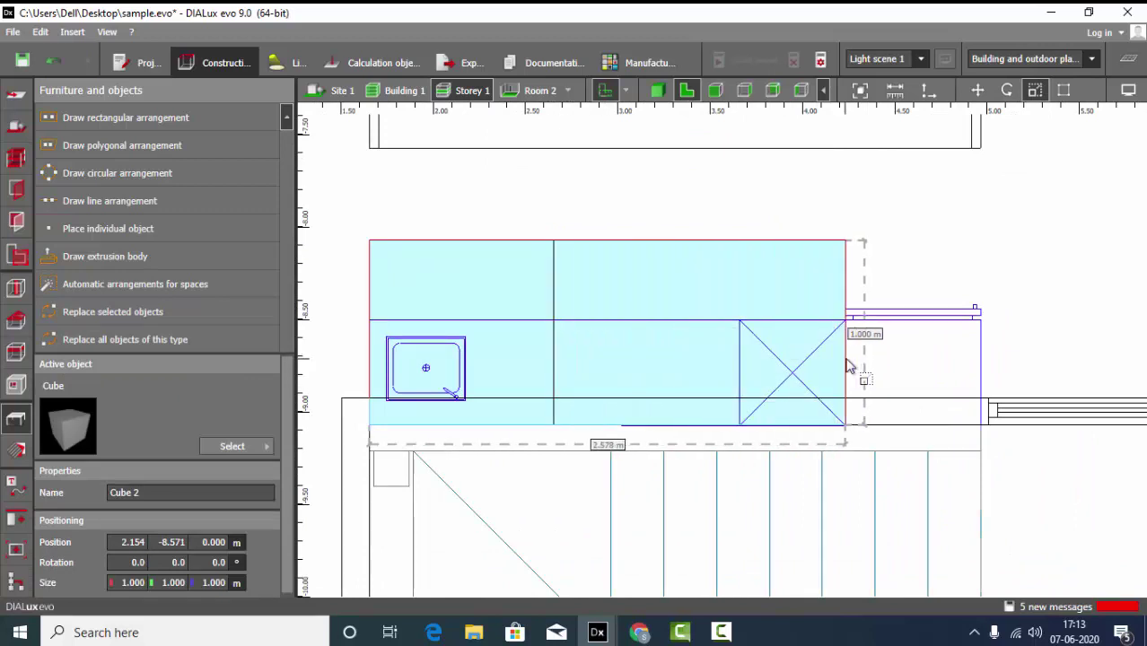
left_click_drag(693, 255, 693, 318)
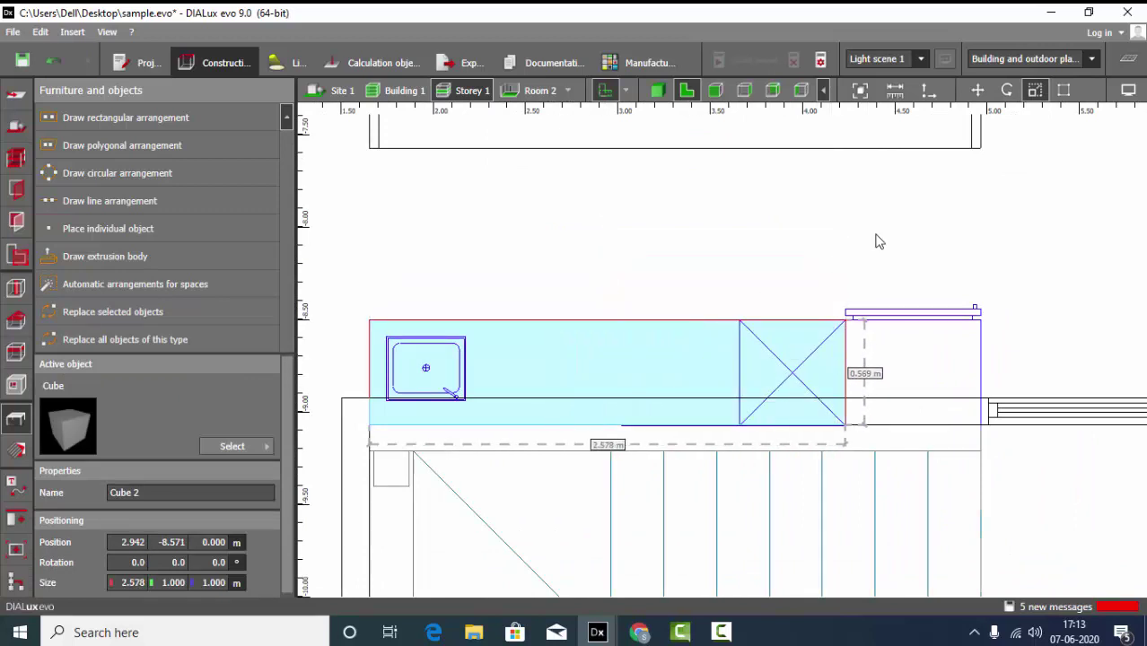
Set the rear counter cube's height to 0.8 m and check it in 3D
scroll(876, 238, "down", 1)
left_click(875, 234)
right_click_drag(730, 347, 837, 326)
scroll(619, 370, "up", 5)
scroll(618, 371, "down", 5)
left_click(618, 413)
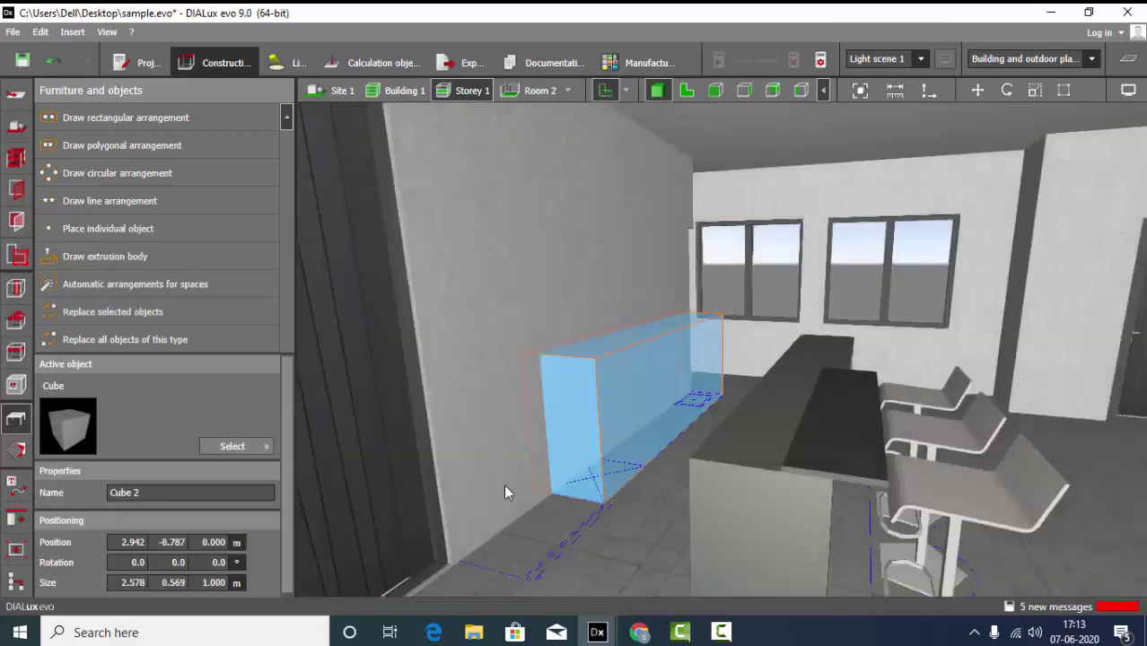
left_click(211, 586)
type(".8")
key("Return")
left_click_drag(650, 562, 625, 155)
Return to the floor plan and choose the Washbasin from the Sanitary objects in the catalogue as the active object
left_click(686, 90)
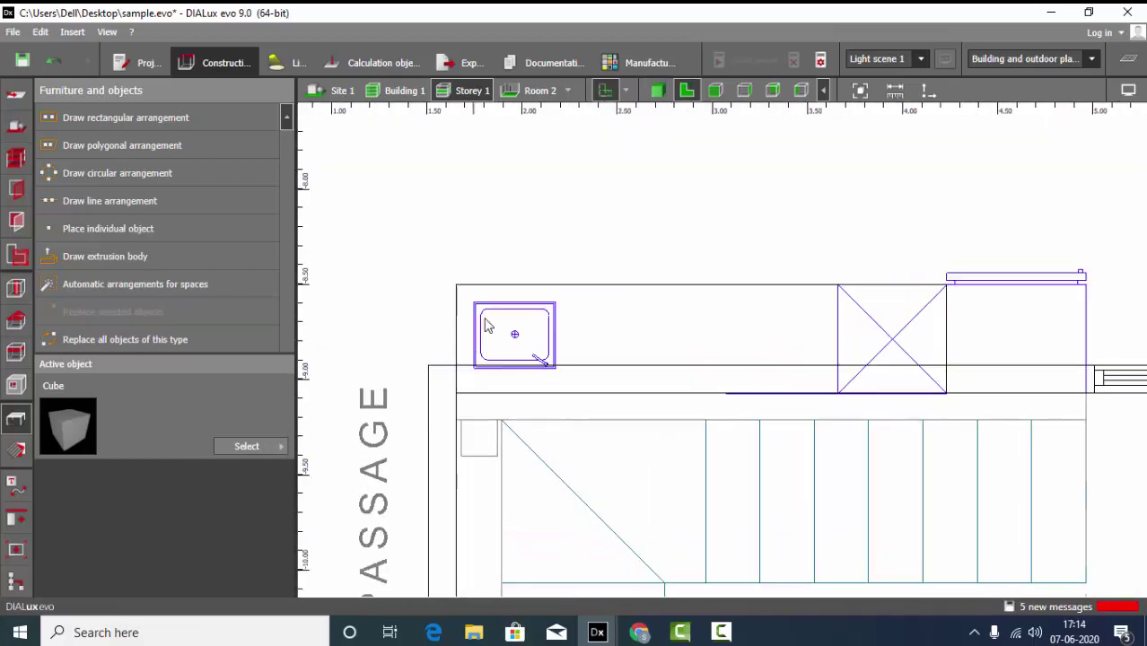
scroll(544, 332, "up", 2)
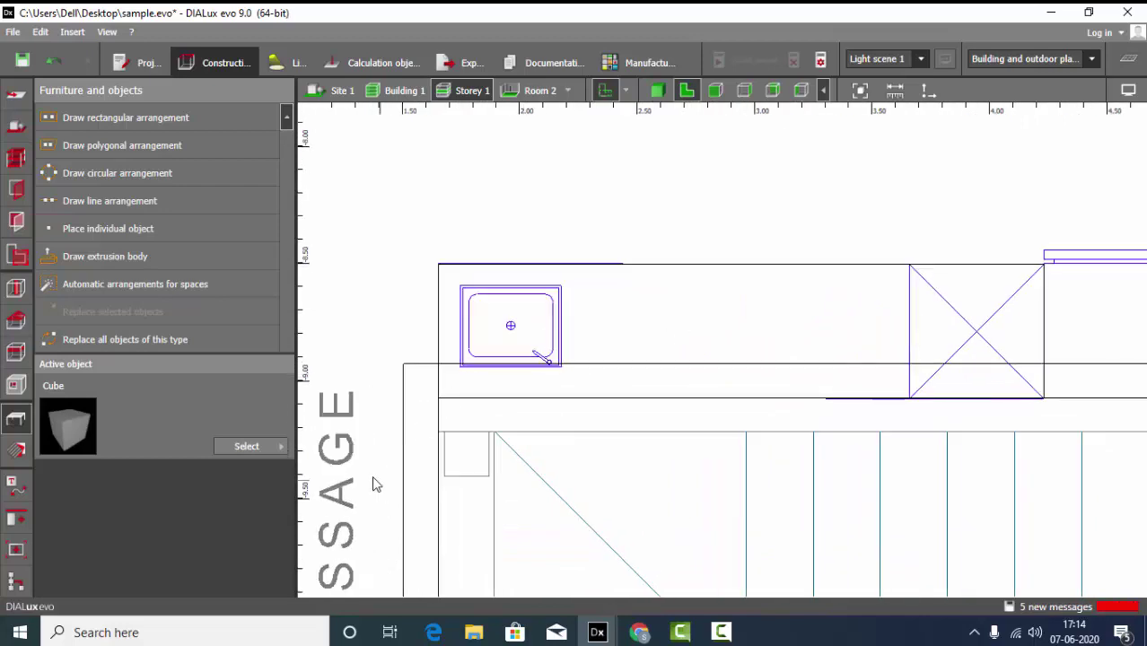
left_click(278, 447)
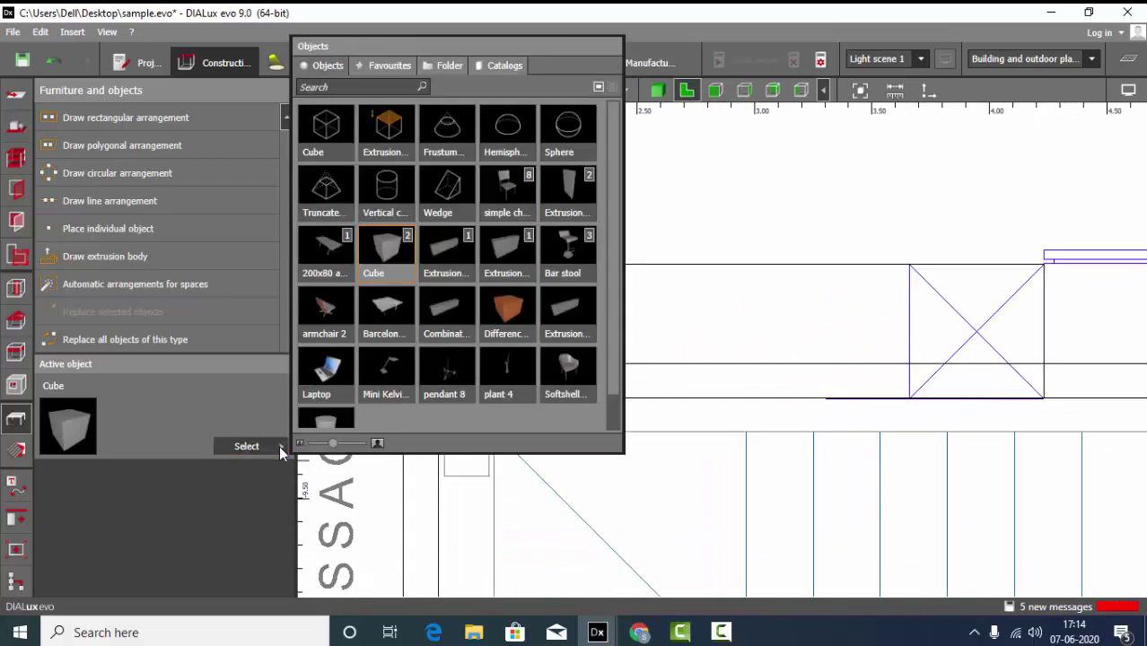
left_click(504, 66)
double_click(329, 133)
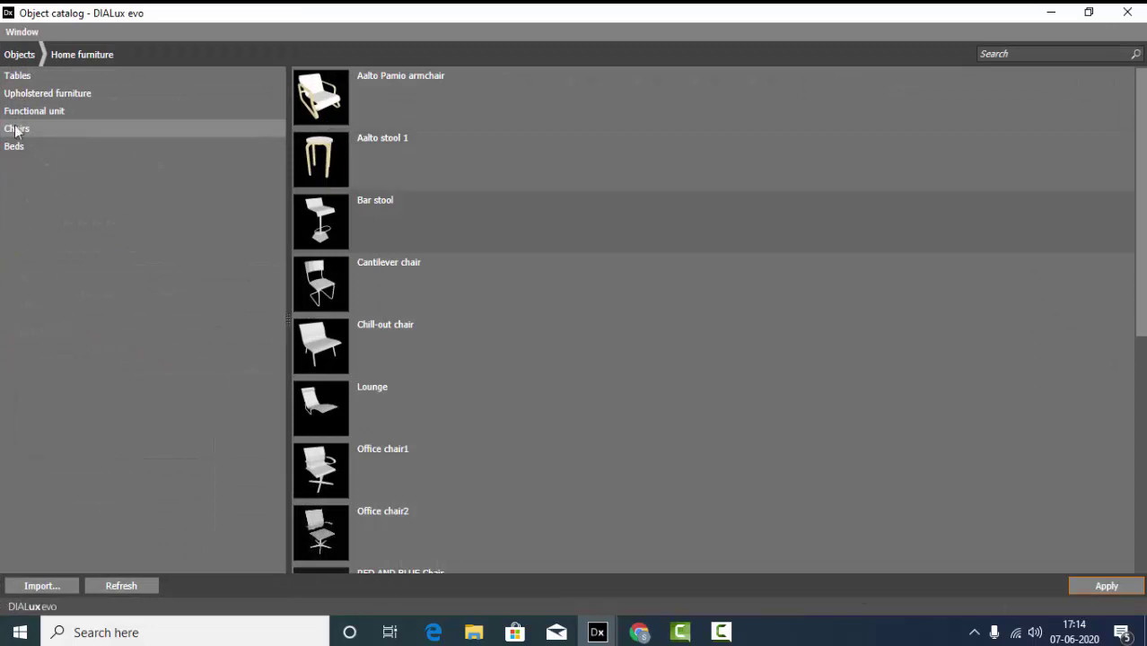
left_click(19, 54)
left_click(27, 111)
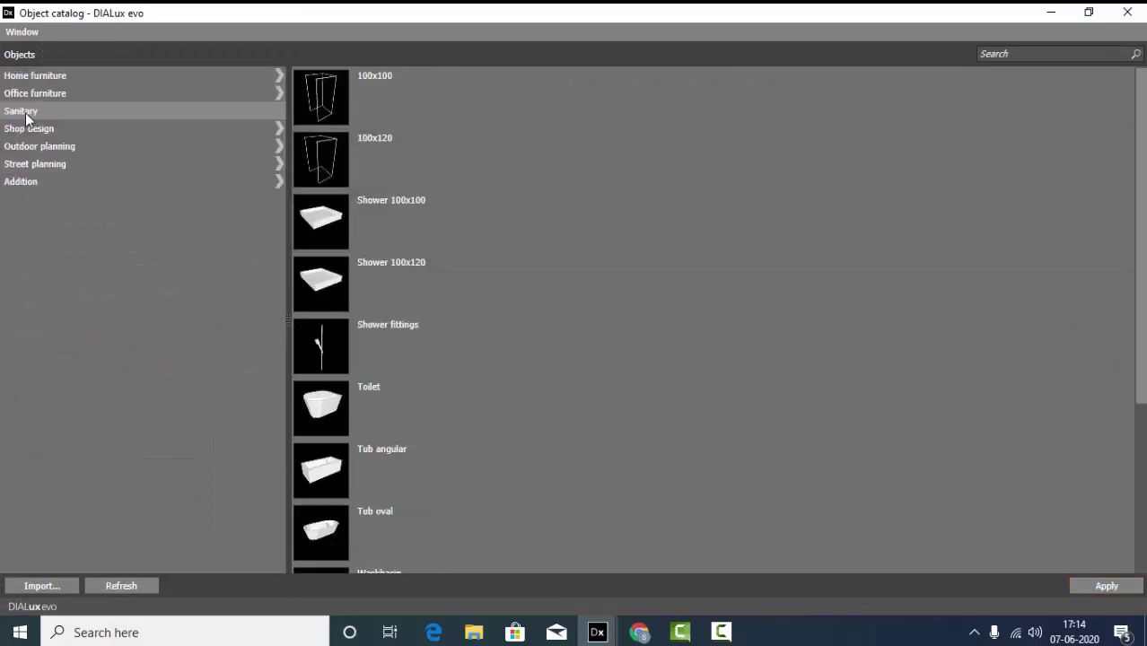
scroll(345, 341, "down", 3)
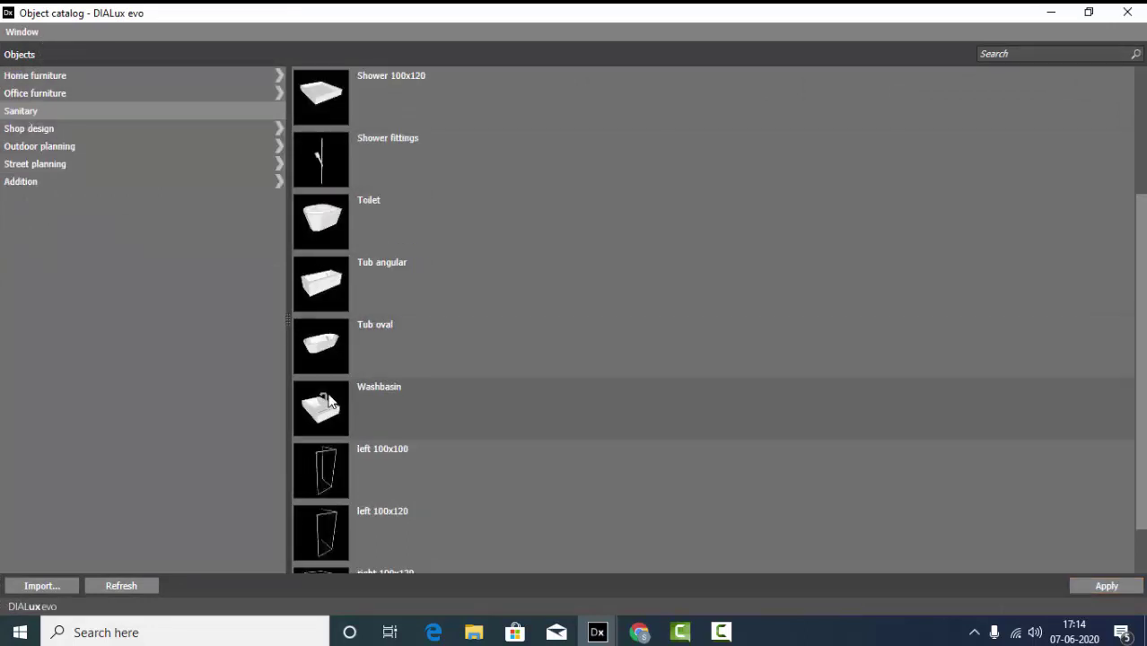
left_click(332, 404)
left_click(1107, 586)
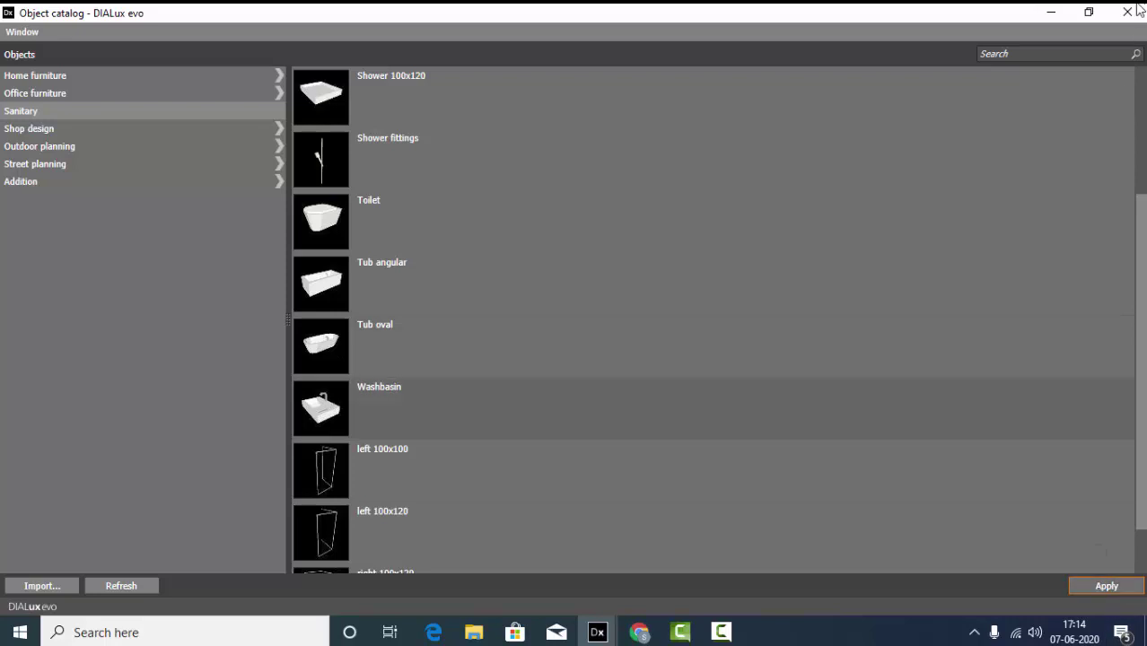
left_click(1049, 12)
Place the washbasin on the CAD sink symbol on the rear counter and rotate it 90° in plan
scroll(714, 218, "down", 2)
left_click(107, 228)
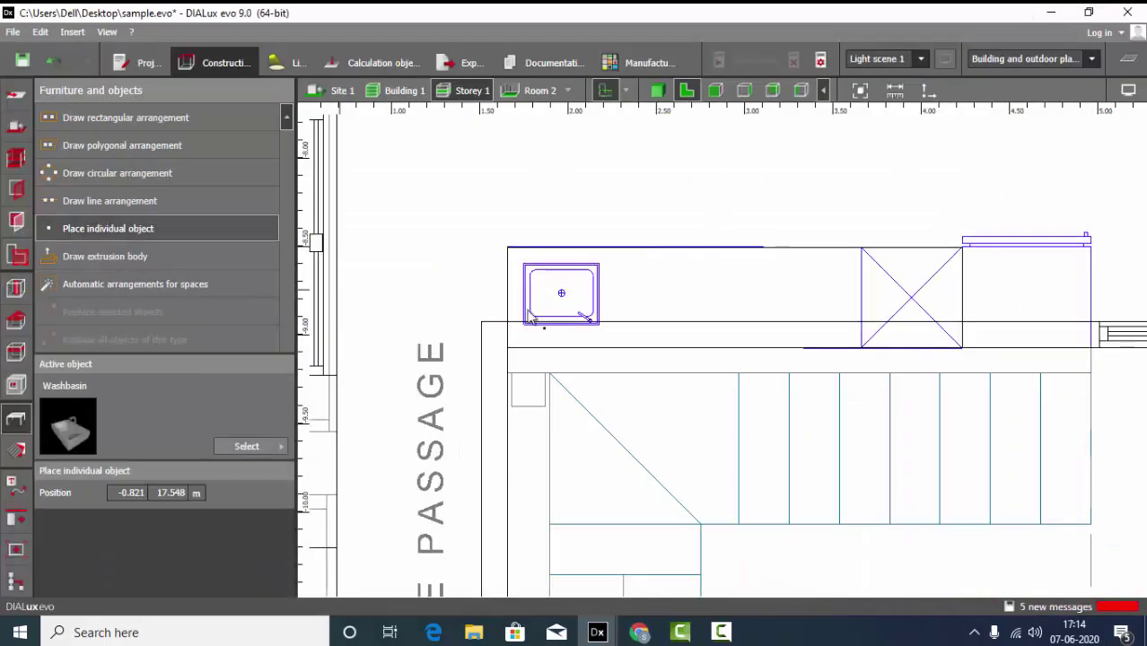
left_click(560, 292)
scroll(561, 292, "up", 2)
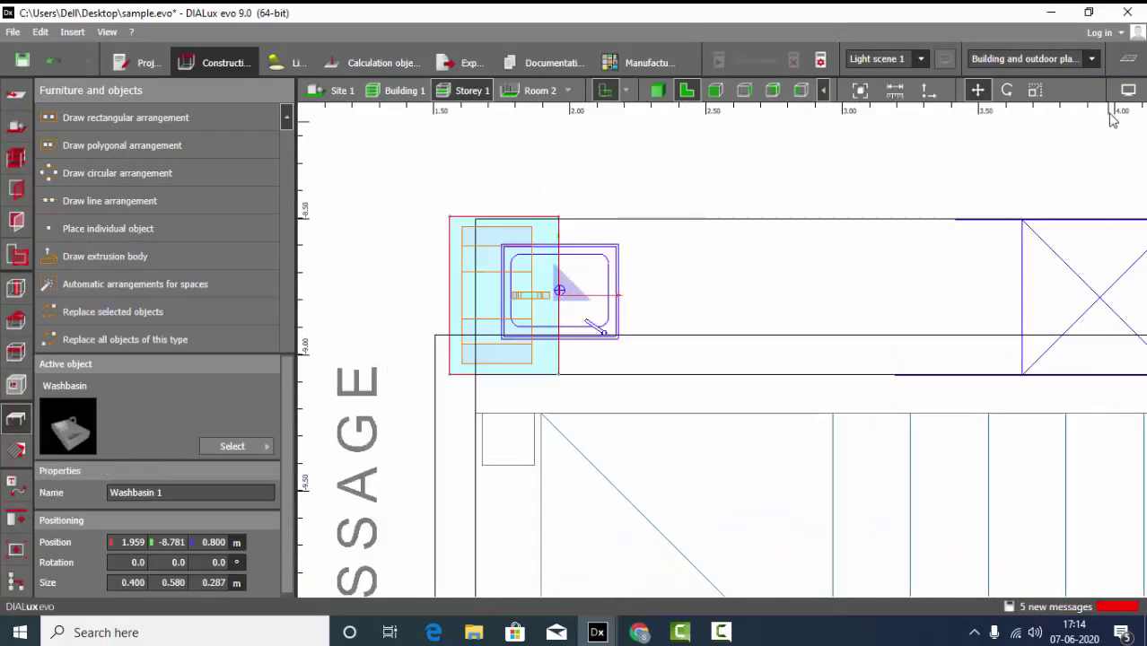
left_click(1007, 90)
scroll(521, 284, "up", 2)
left_click_drag(649, 310, 568, 235)
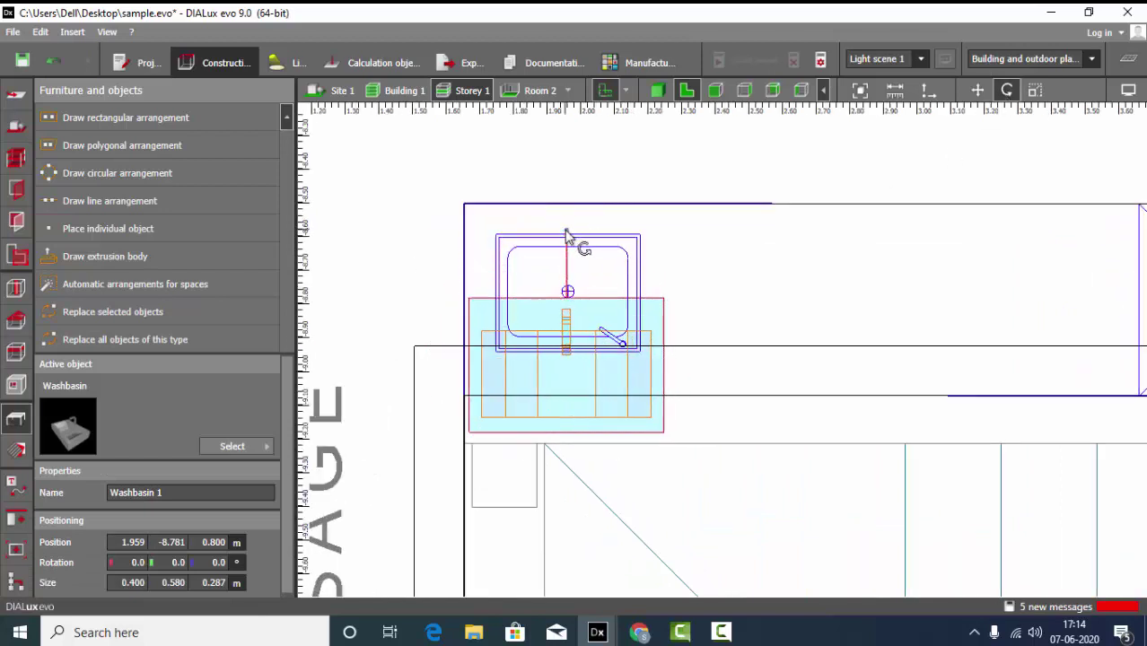
Move the washbasin flush with the CAD sink outline's corner and scale its longer side down to 0.429 m
left_click(977, 91)
left_click_drag(564, 299, 597, 244)
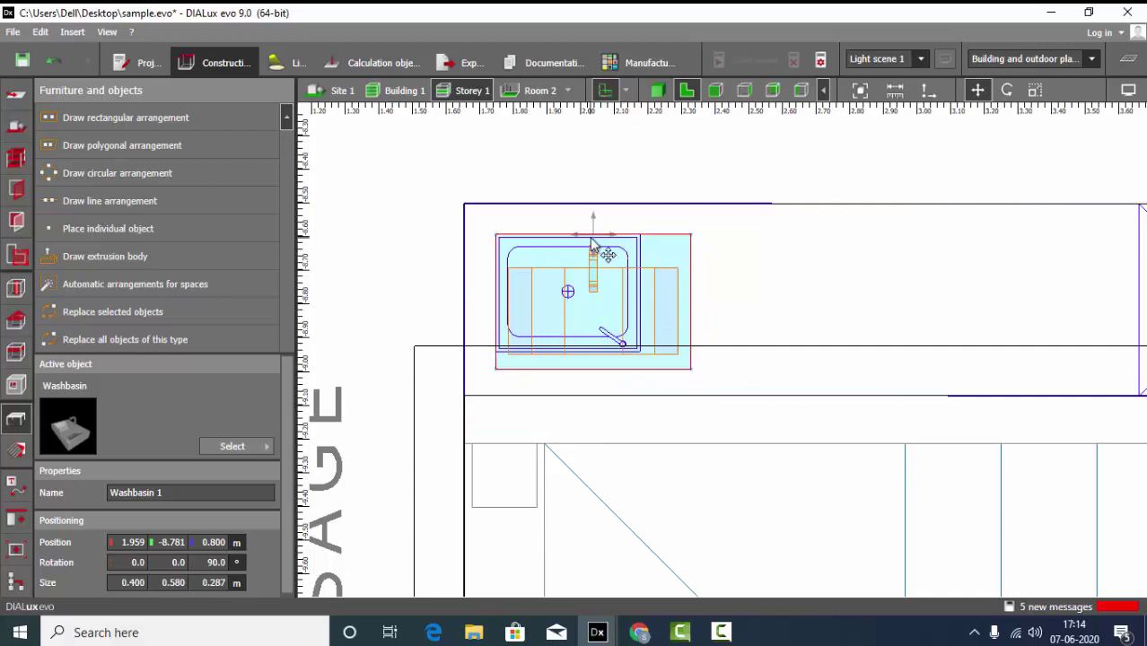
left_click(1035, 91)
left_click_drag(693, 302, 646, 303)
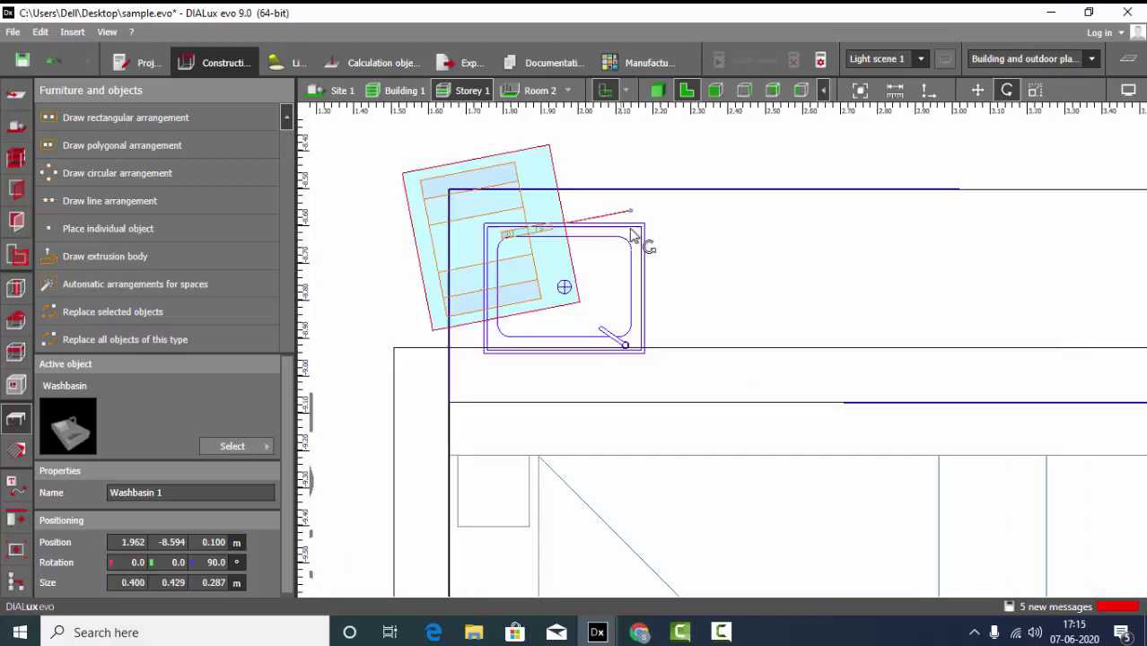
Turn the washbasin round to face the opposite way and move it back over the CAD sink outline
left_click_drag(635, 233, 564, 299)
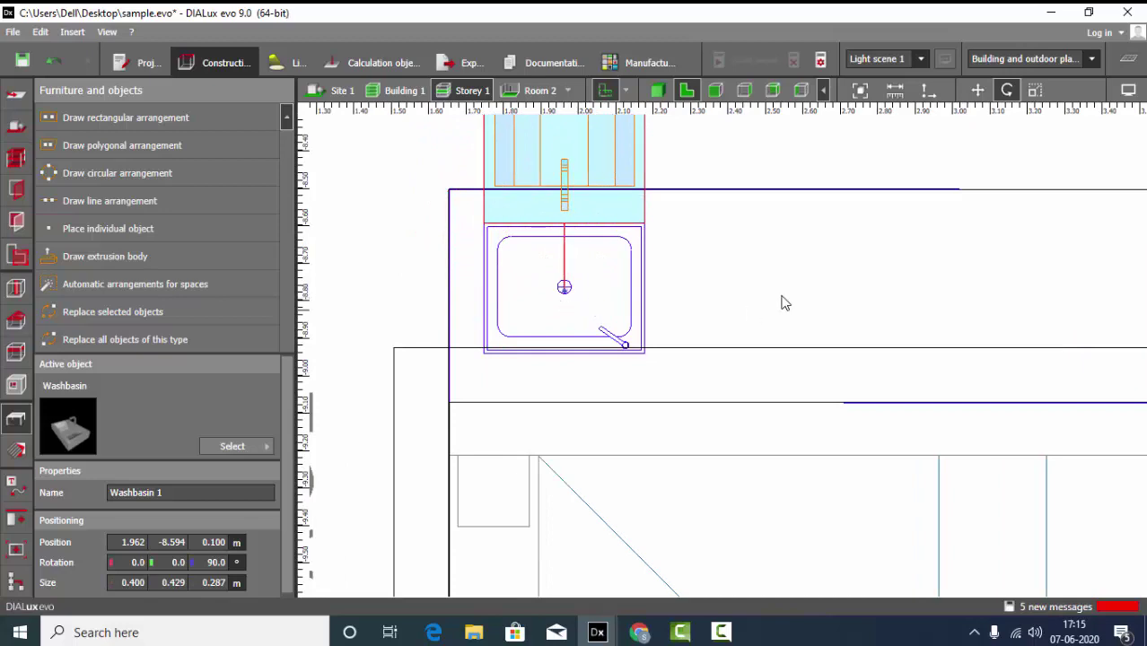
left_click(976, 90)
scroll(629, 355, "down", 2)
scroll(583, 235, "up", 1)
left_click_drag(588, 244, 593, 352)
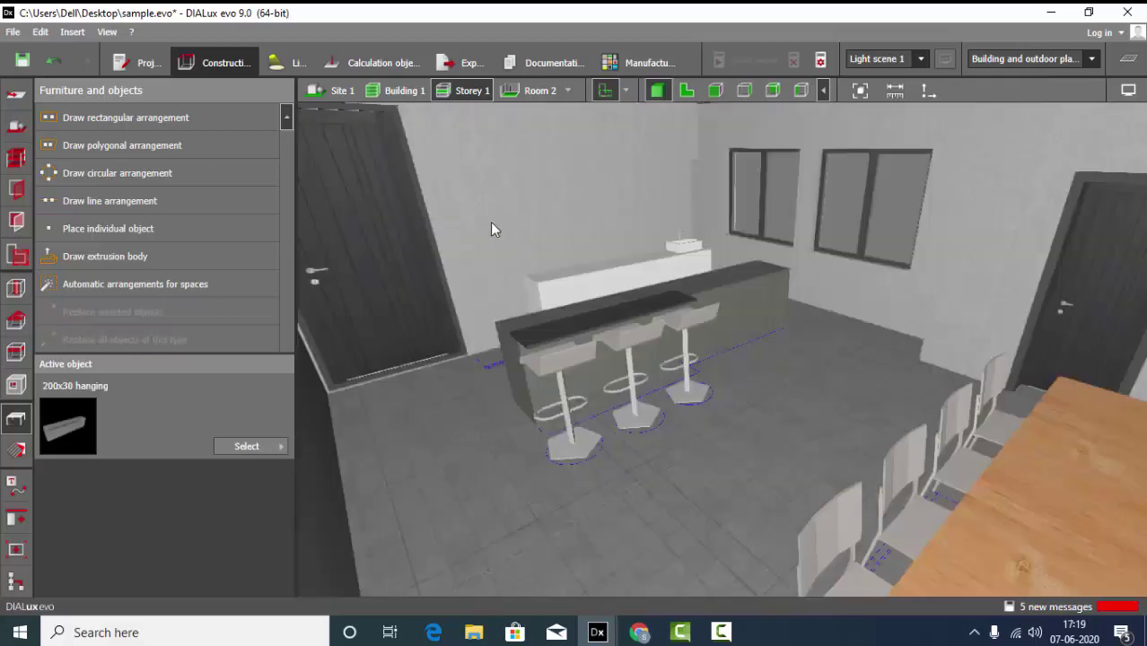
Apply the active dark 7044 (Silk grey) material to the rear counter and the washbasin on it
scroll(577, 333, "up", 10)
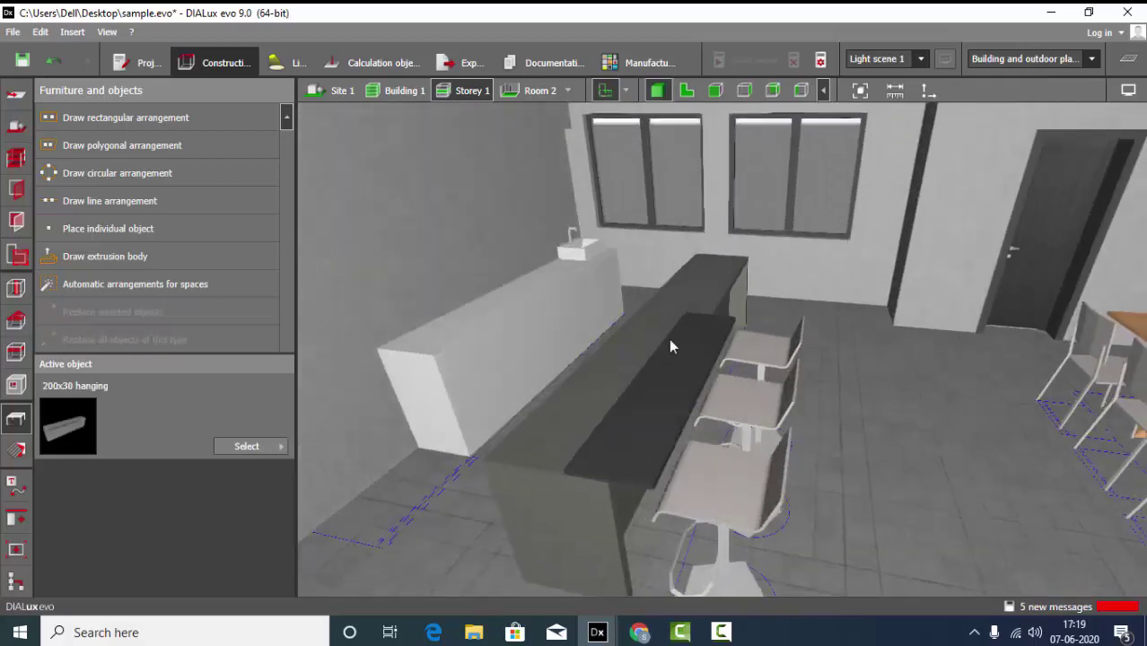
scroll(576, 289, "down", 5)
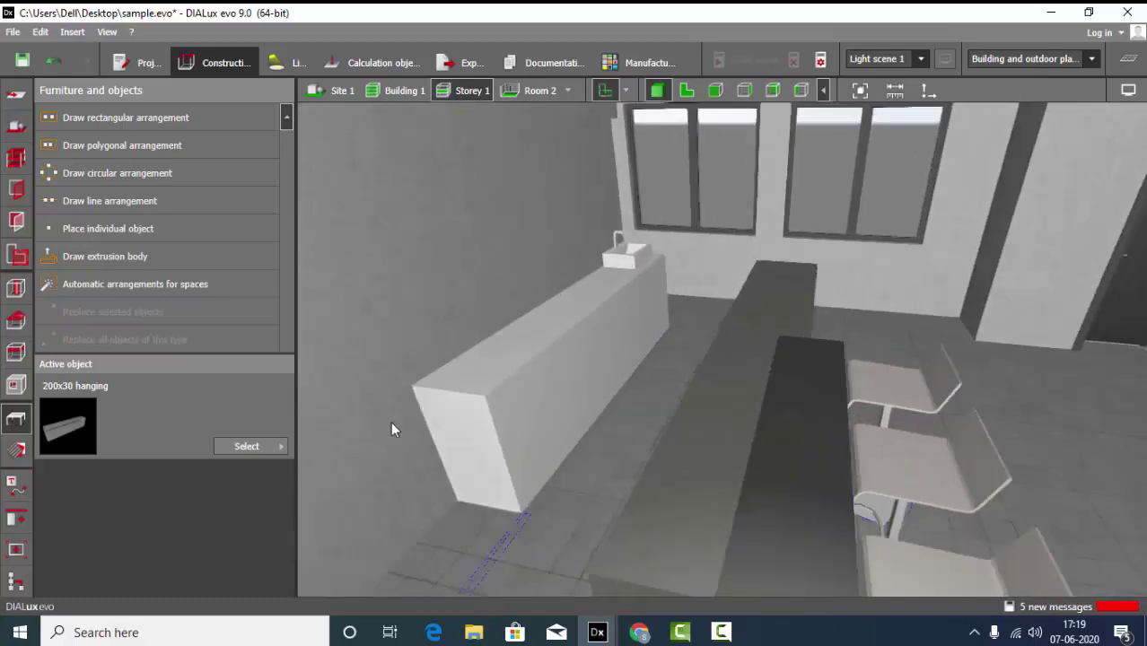
left_click(16, 451)
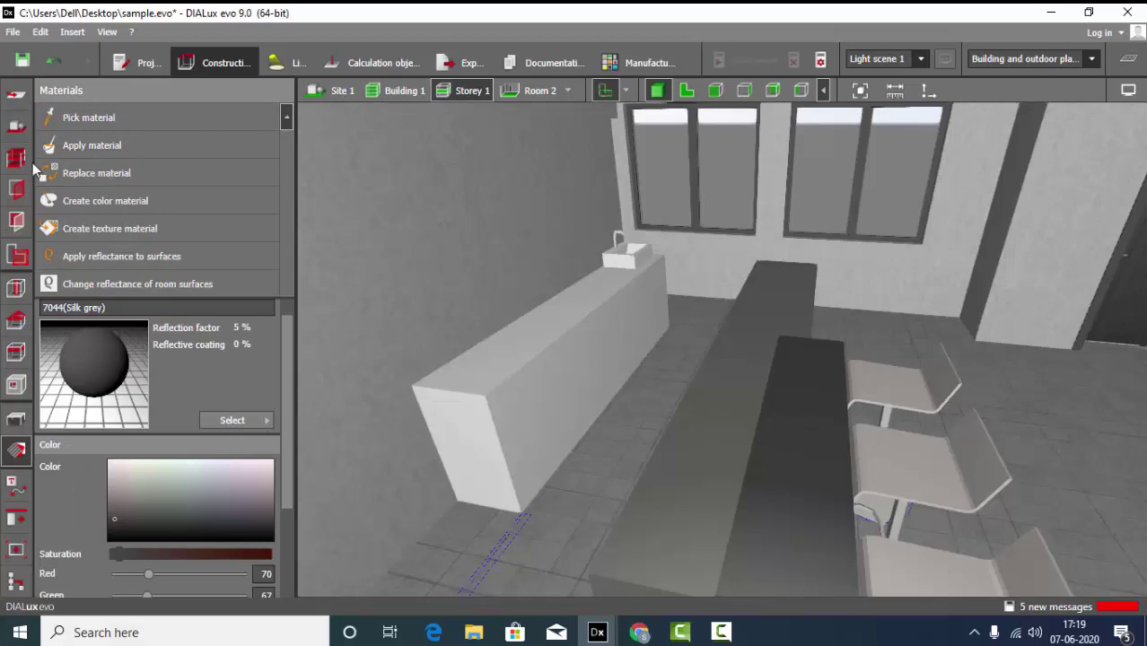
left_click(86, 146)
left_click(521, 350)
right_click_drag(530, 357, 550, 395)
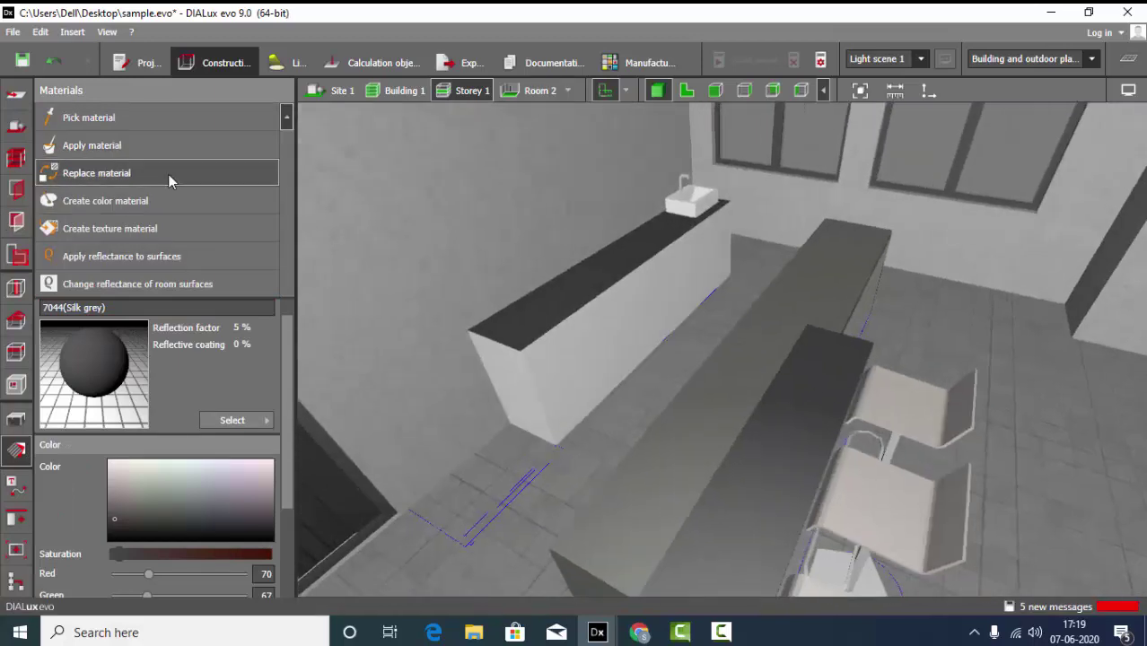
right_click_drag(645, 272, 692, 318)
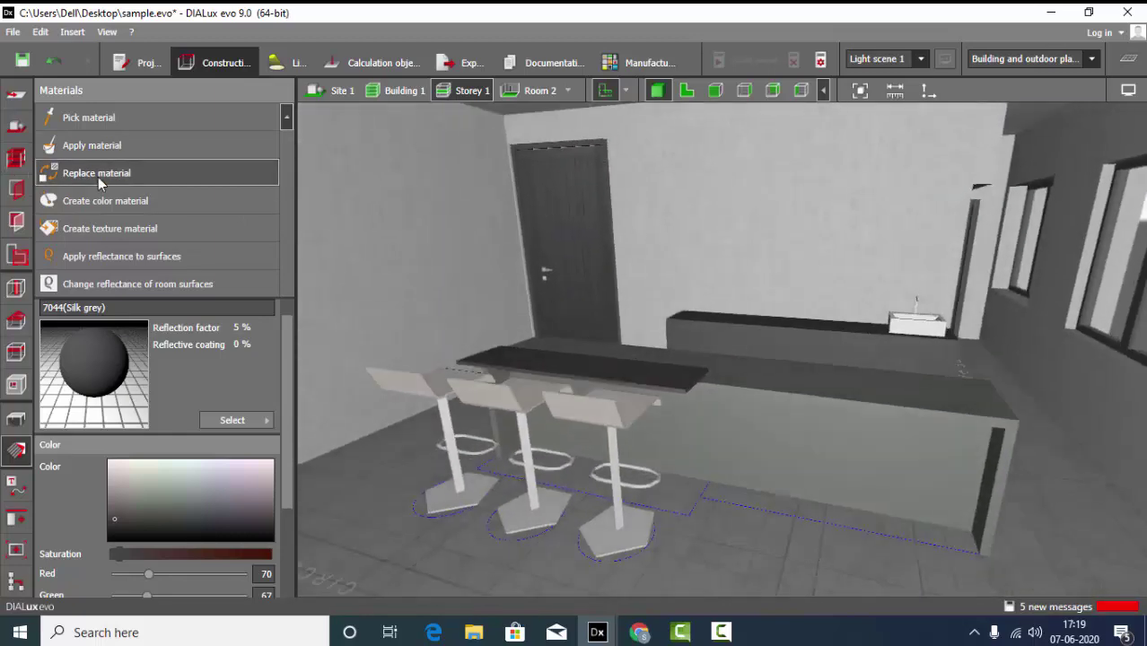
right_click_drag(915, 325, 417, 376)
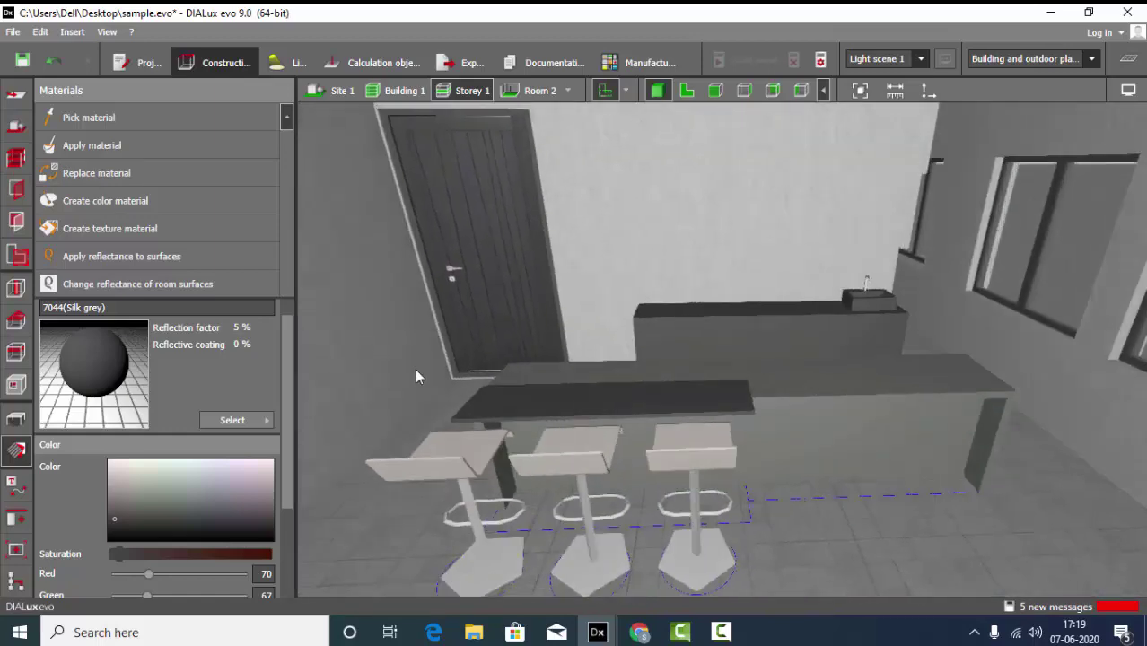
Return to the floor plan's furniture tools and choose the basic Cube as the active object
left_click(17, 419)
left_click(687, 90)
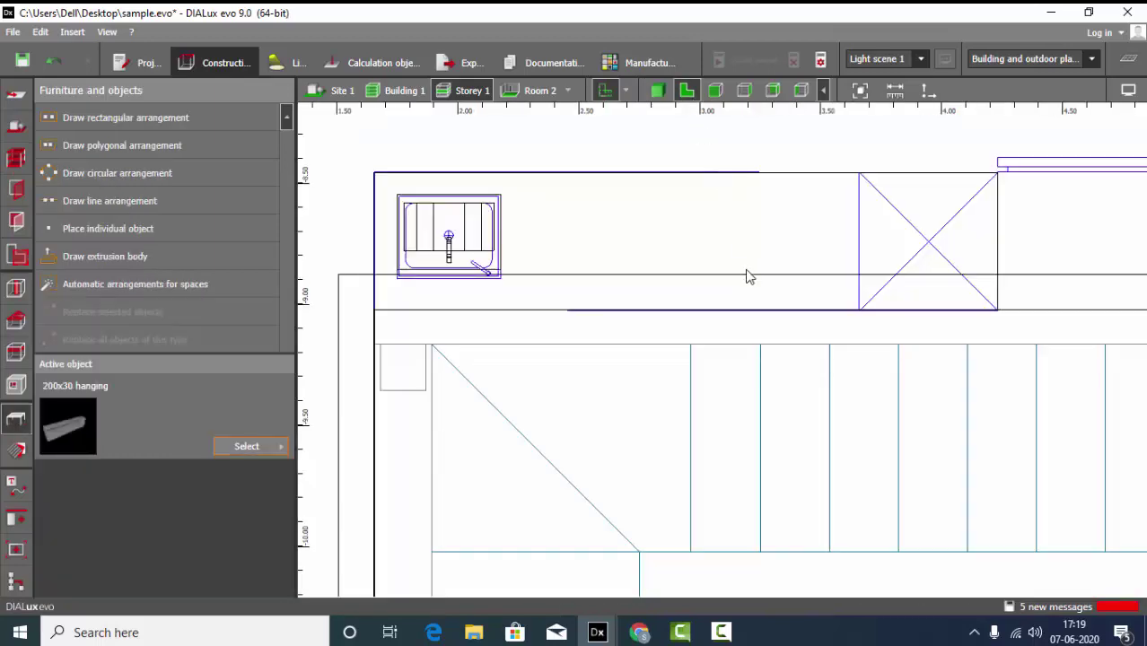
scroll(745, 271, "down", 3)
scroll(592, 323, "up", 5)
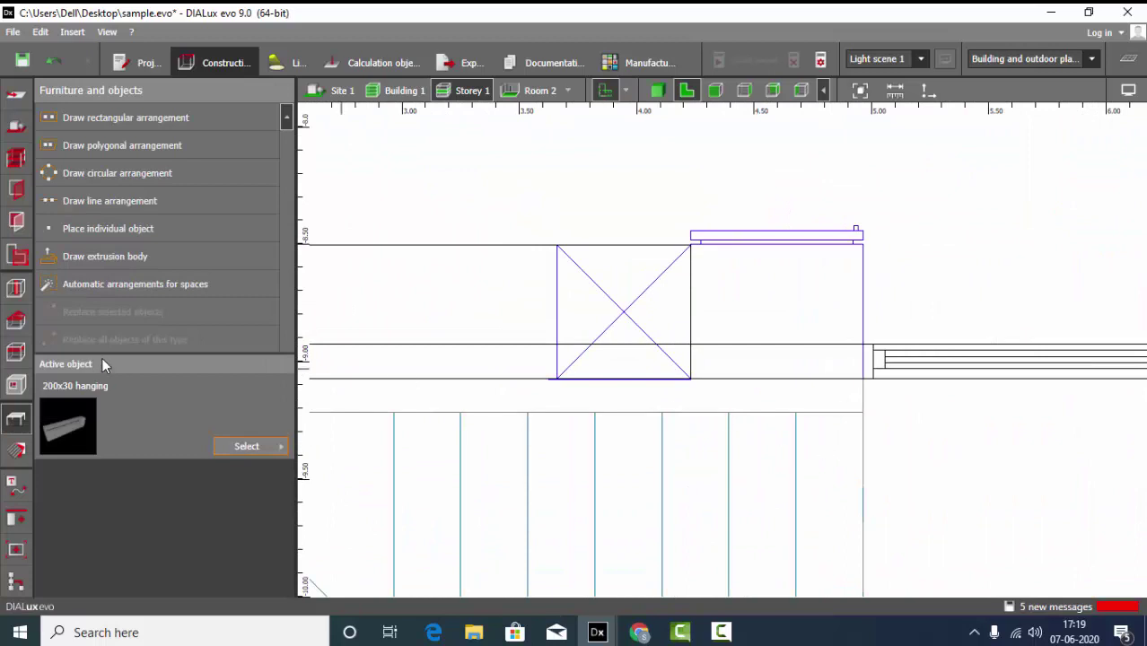
left_click(247, 446)
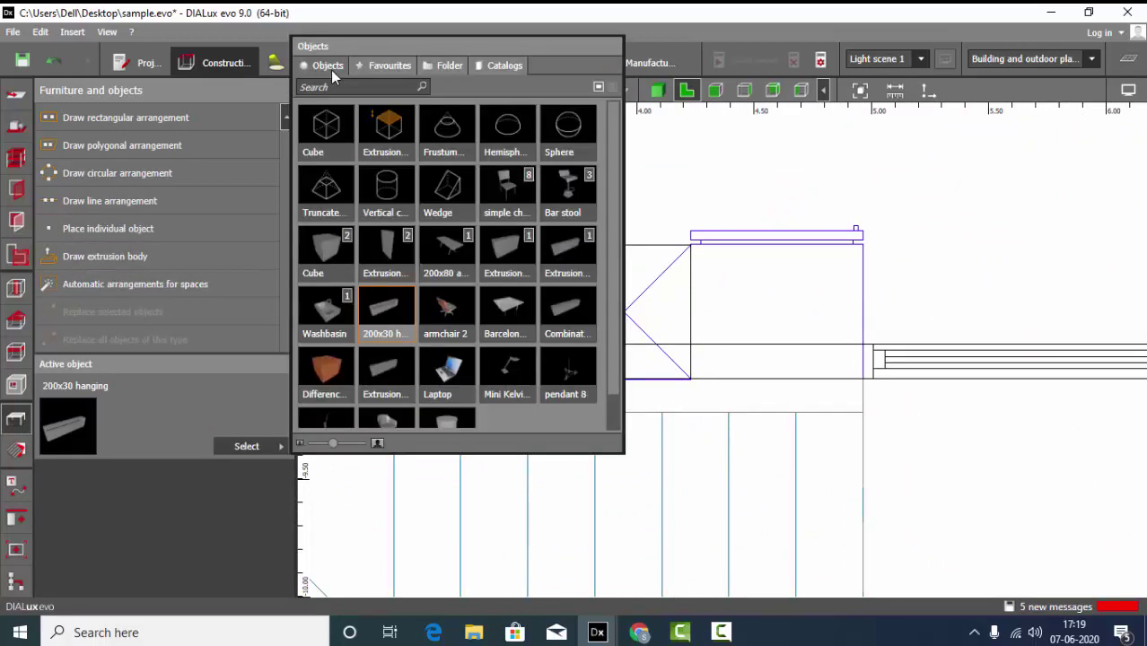
left_click(340, 134)
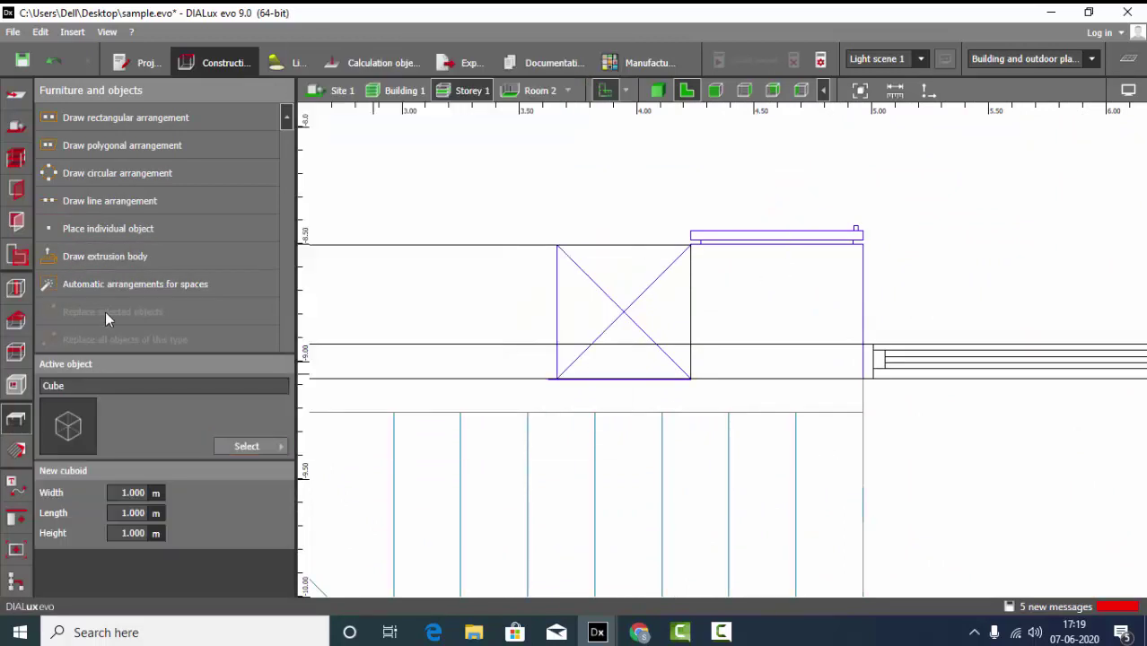
Place a cube on the CAD refrigerator outline beside the crossed box and align its corner with the outline
left_click(108, 229)
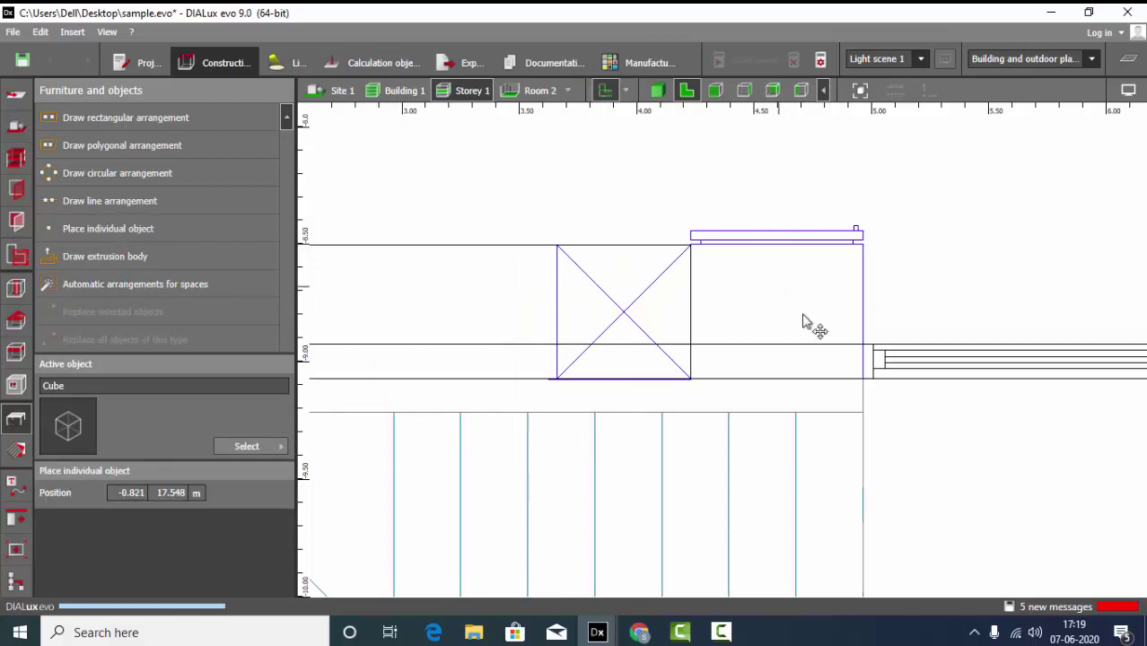
scroll(805, 323, "up", 2)
left_click(788, 275)
mouse_move(789, 254)
left_mouse_down()
mouse_move(819, 246)
mouse_move(805, 248)
left_mouse_up()
scroll(658, 367, "down", 5)
scroll(1037, 156, "up", 1)
Scale the cube to the CAD refrigerator outline, 0.733 m wide and 0.575 m deep
left_click(1036, 91)
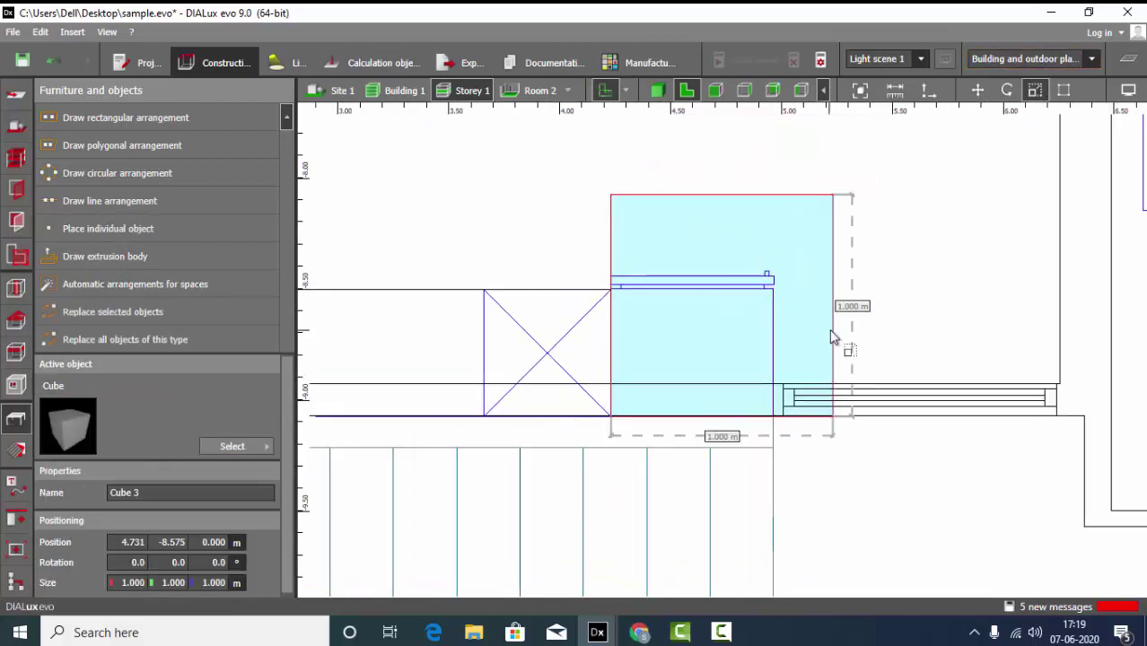
left_click_drag(836, 334, 775, 334)
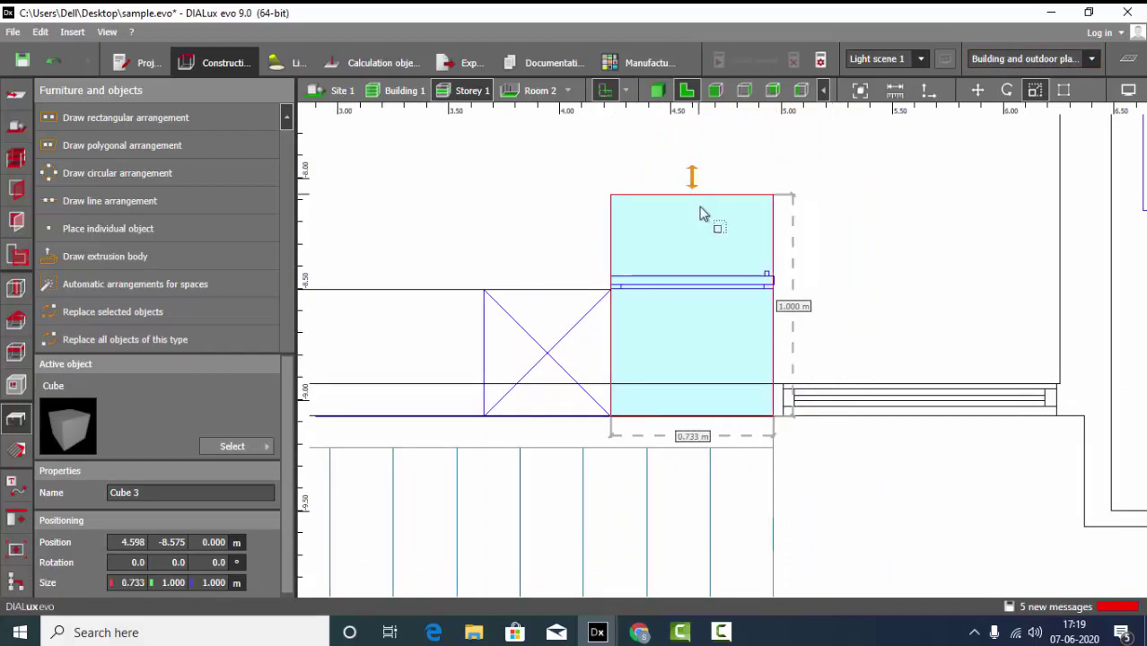
left_click_drag(703, 213, 709, 292)
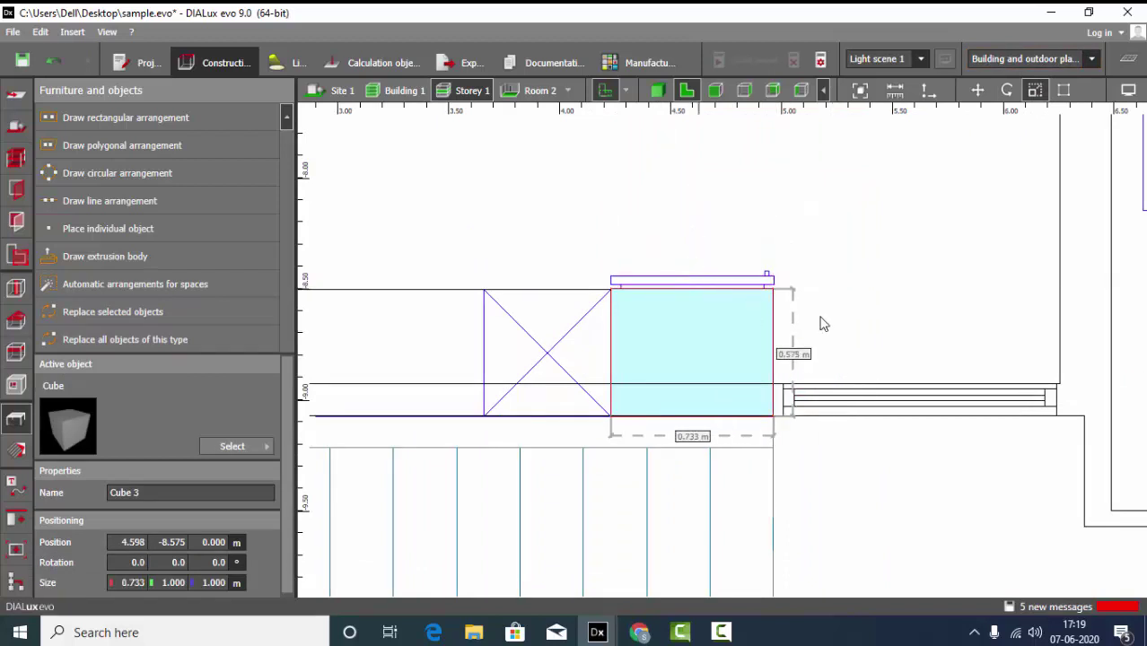
left_click(759, 233)
Select the refrigerator cube in the 3D view and set its height to 2 m
left_click(658, 89)
right_click_drag(757, 241, 736, 265)
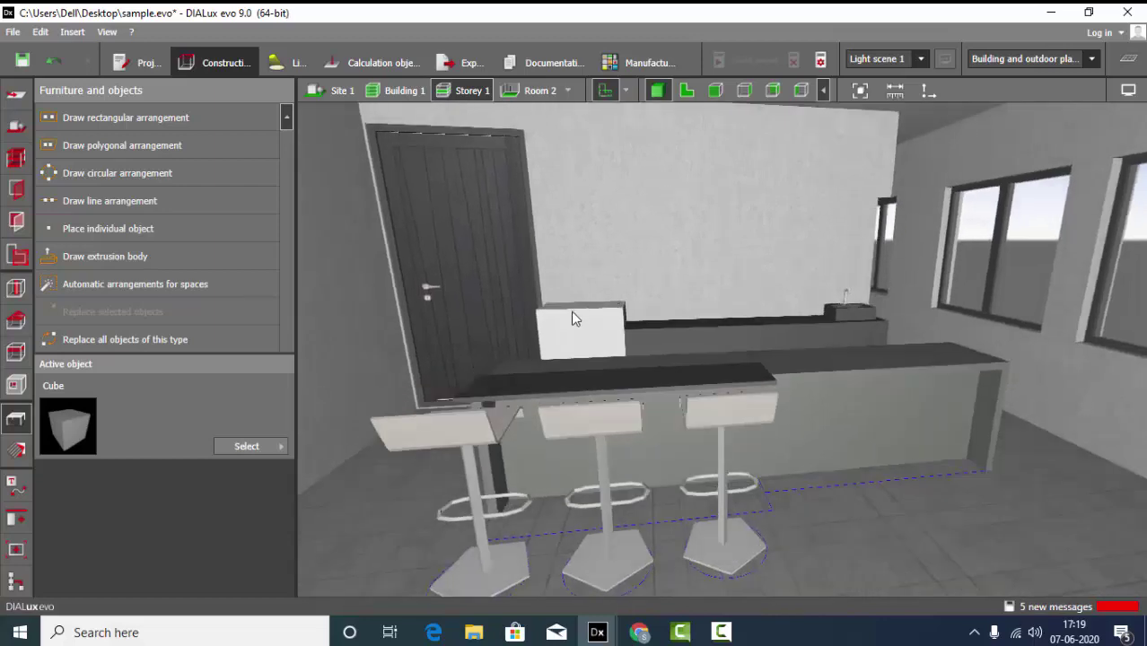
left_click(575, 319)
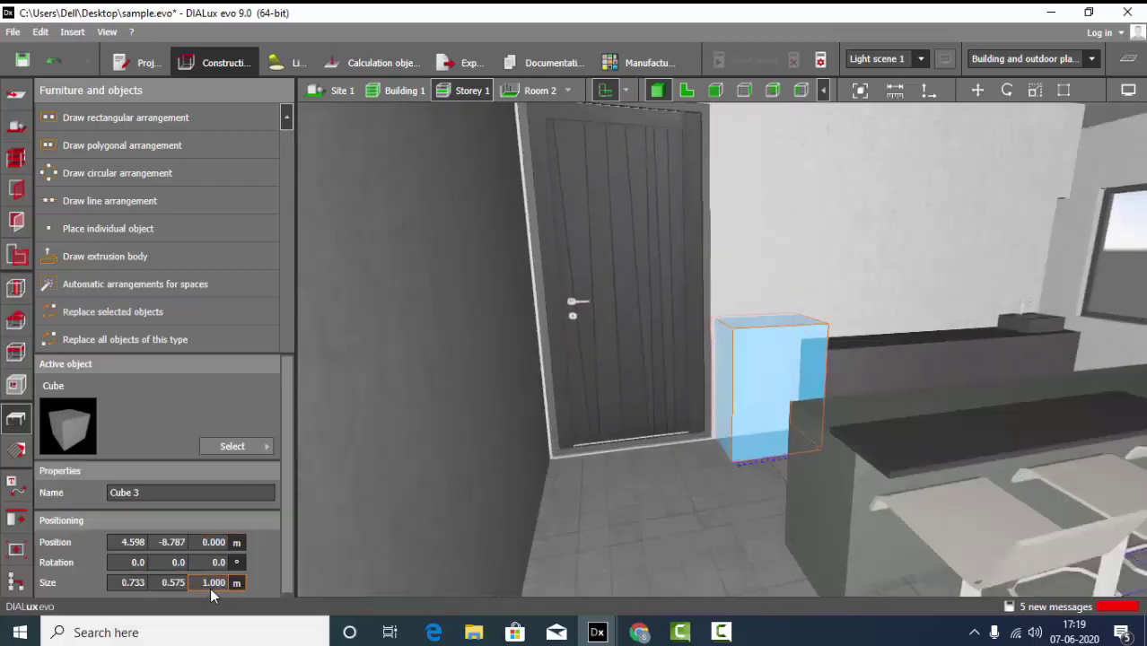
type("2")
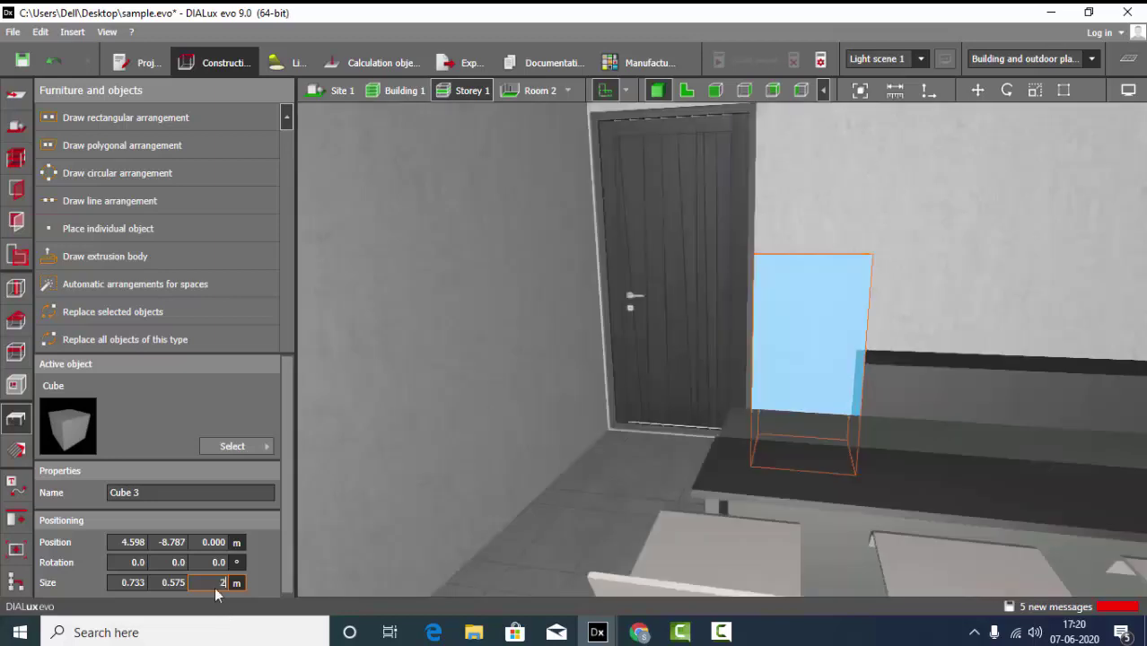
key("Return")
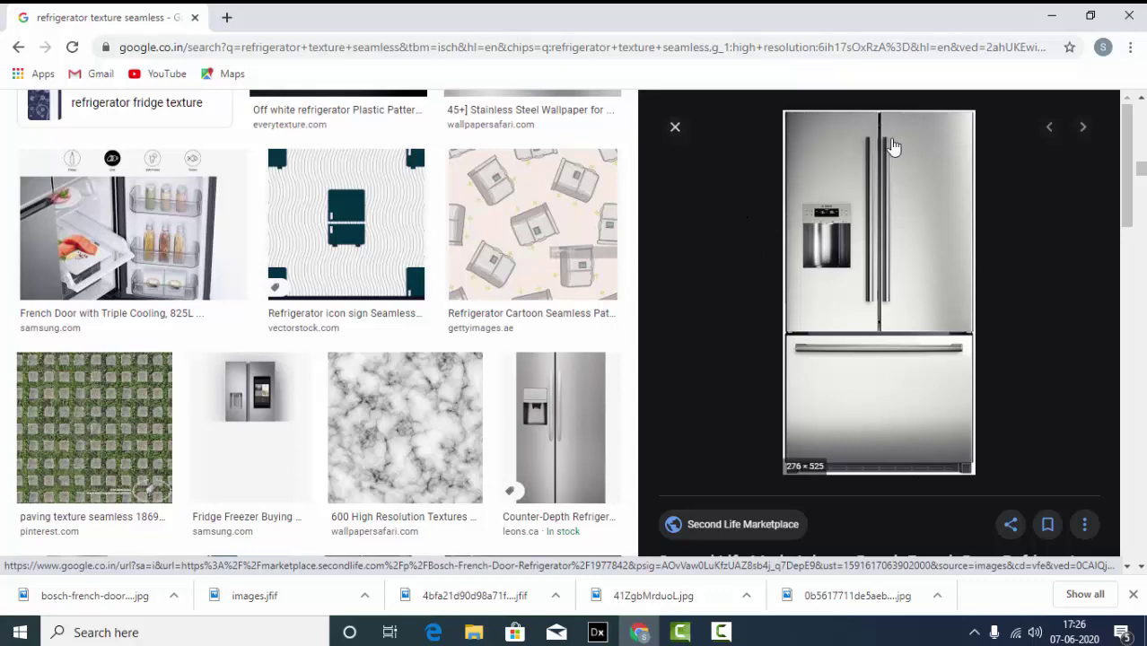
Switch from the browser to DIALux evo and create a texture material from the image bosch-french-door-refrigerator-b26ft70sns on the Desktop
left_click(597, 632)
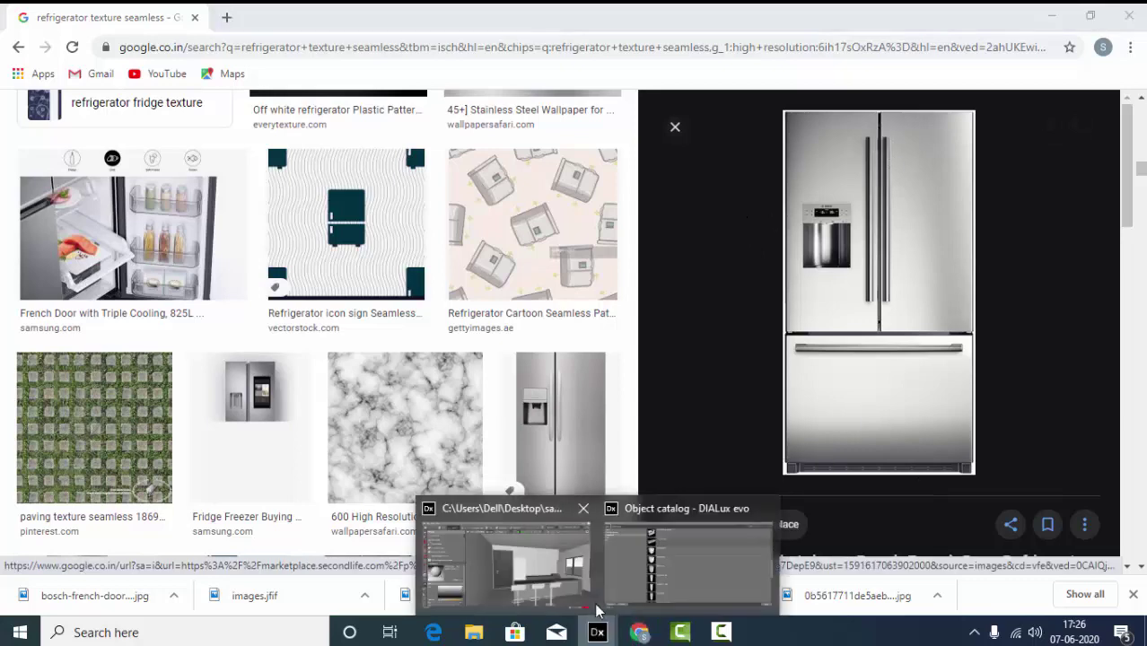
left_click(513, 574)
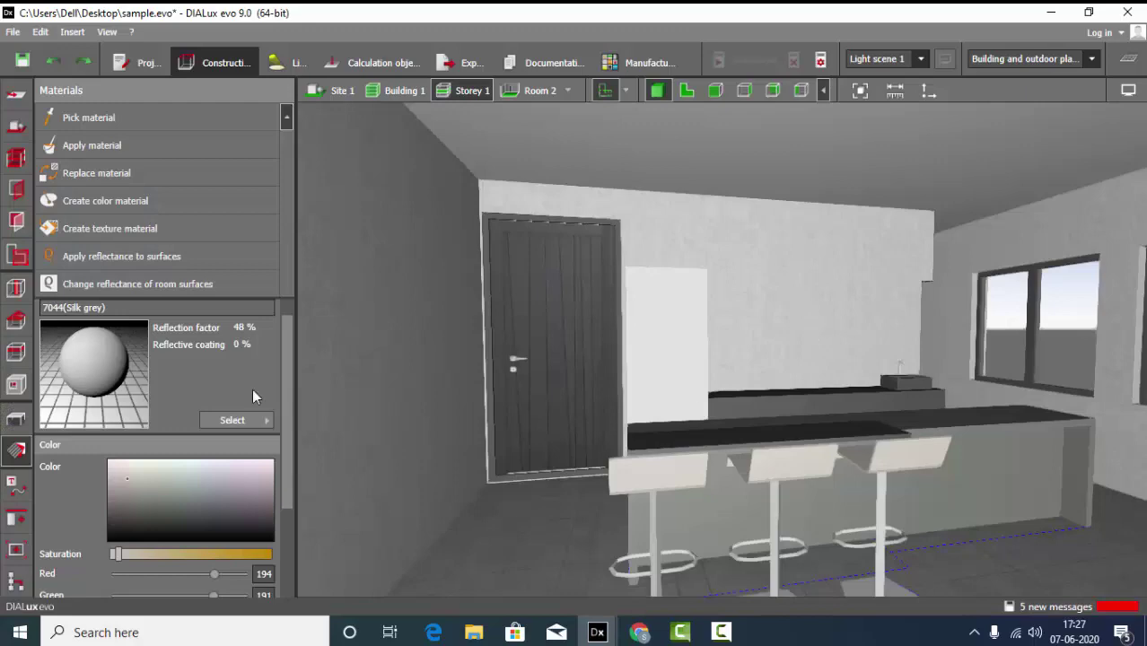
left_click(110, 230)
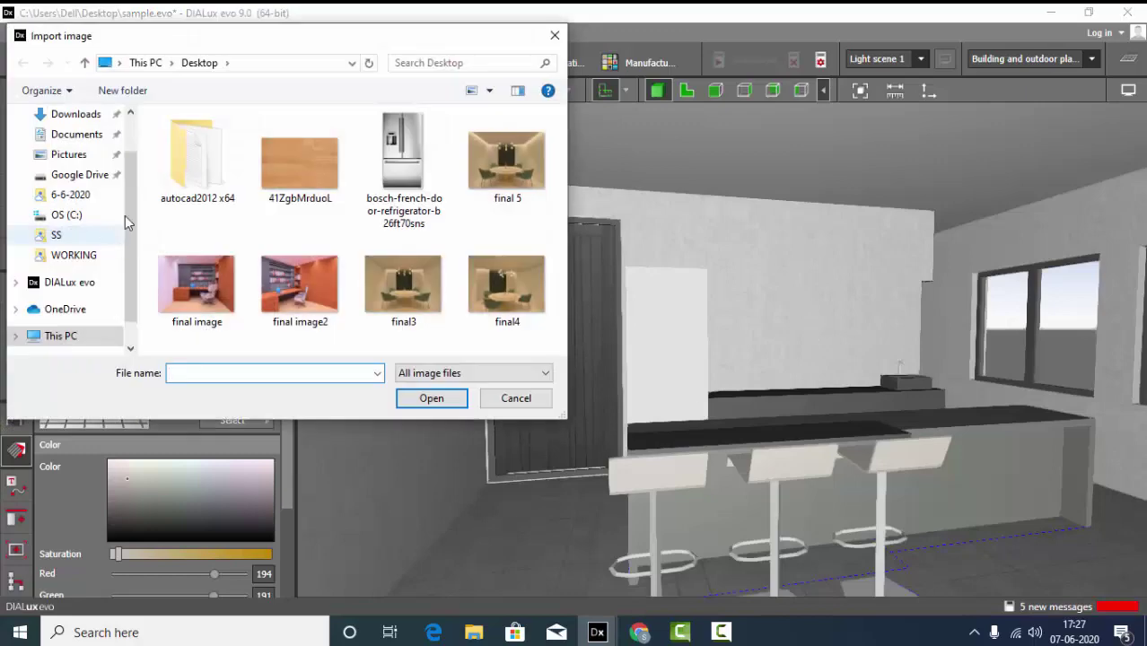
left_click(403, 166)
left_click(431, 398)
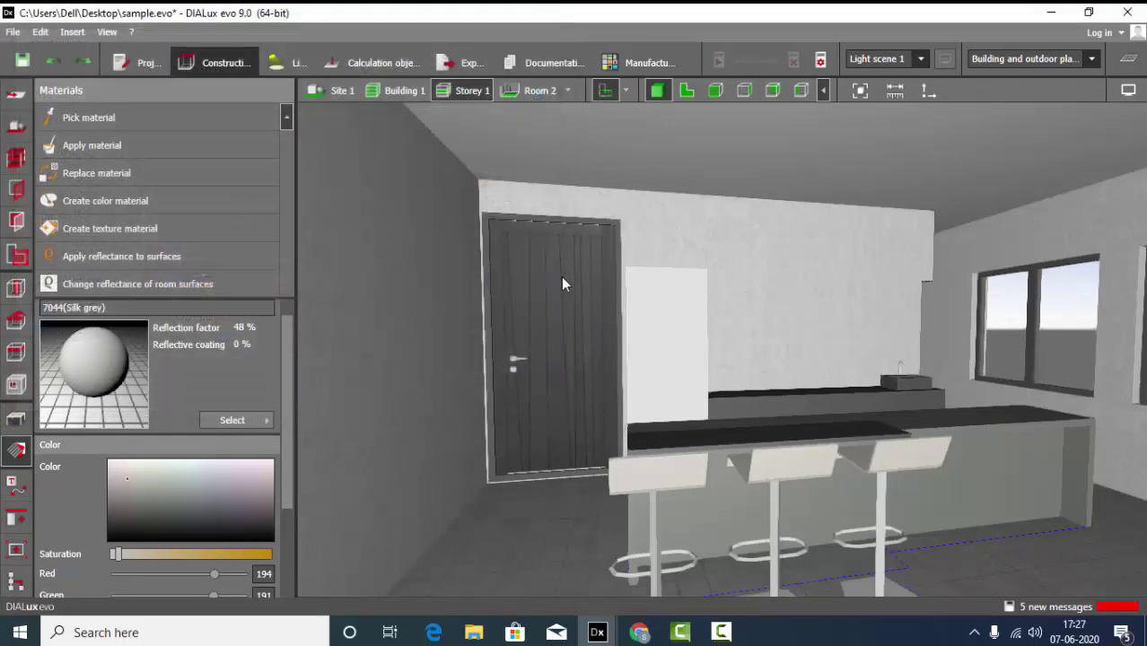
Apply the refrigerator texture material to the front face of the tall cube
scroll(561, 284, "up", 3)
left_click(133, 145)
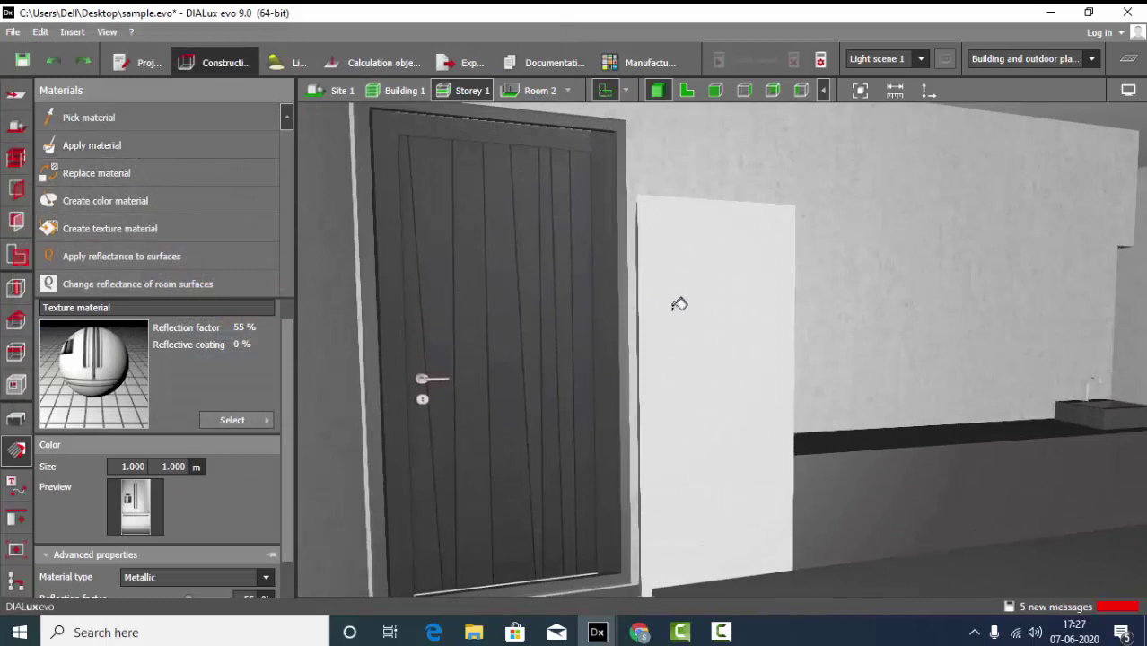
left_click(689, 259)
left_click(705, 427)
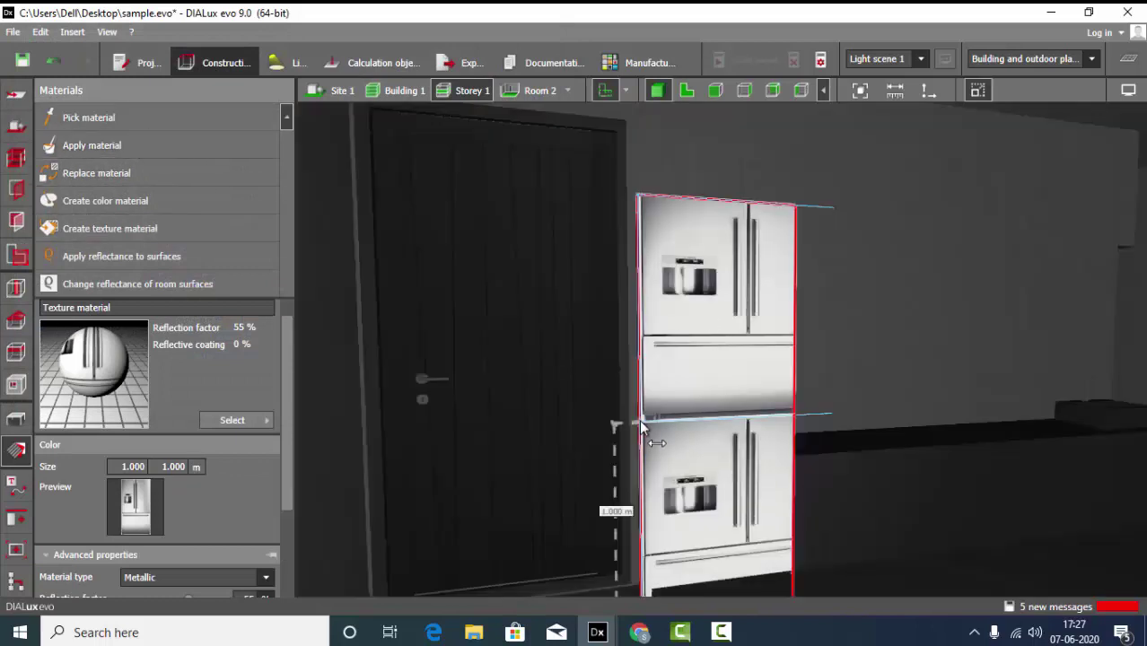
Stretch the refrigerator texture to 1.995 m high and 0.726 m wide so one image fills the front face
scroll(679, 206, "down", 2)
scroll(655, 348, "up", 1)
left_click_drag(651, 345, 658, 162)
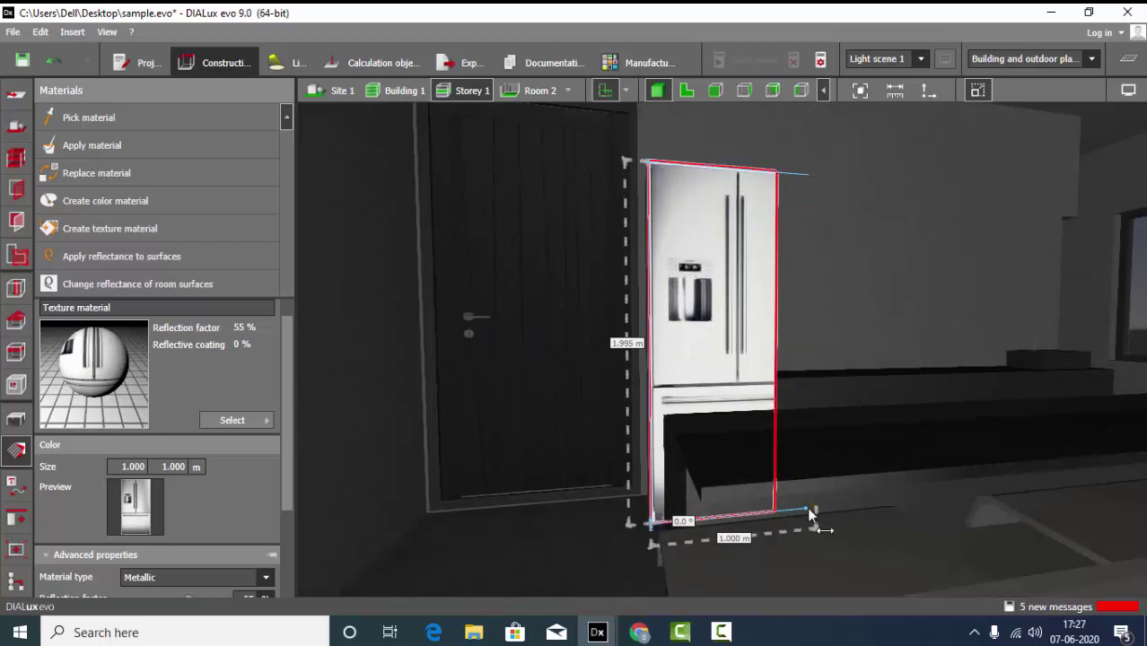
left_click_drag(818, 508, 775, 516)
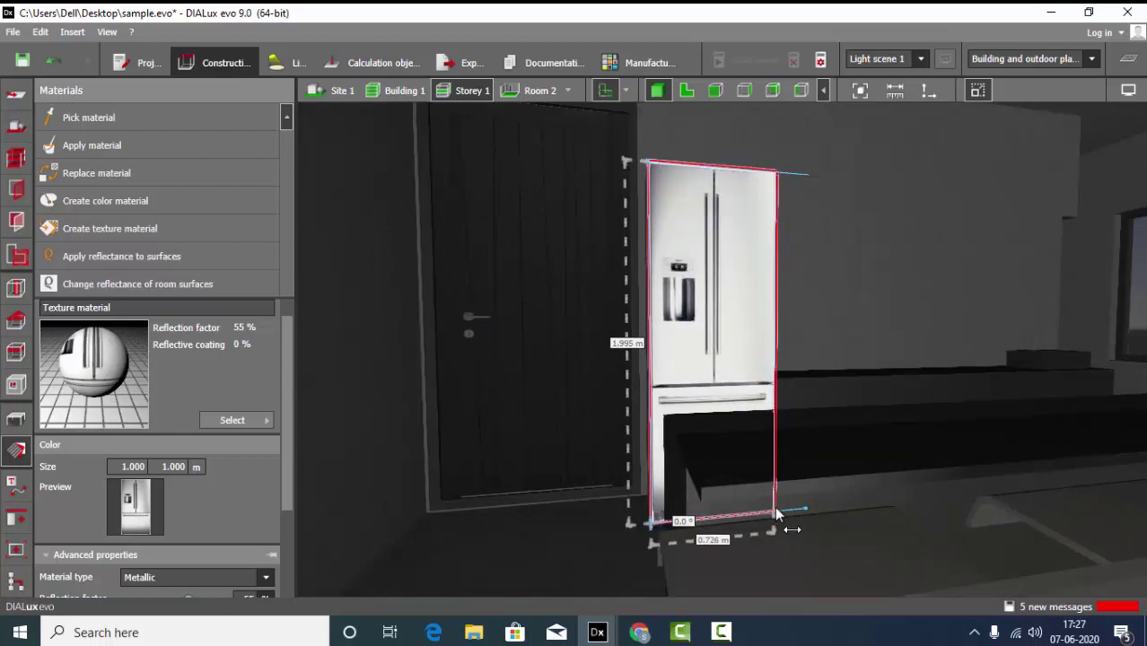
key("Escape")
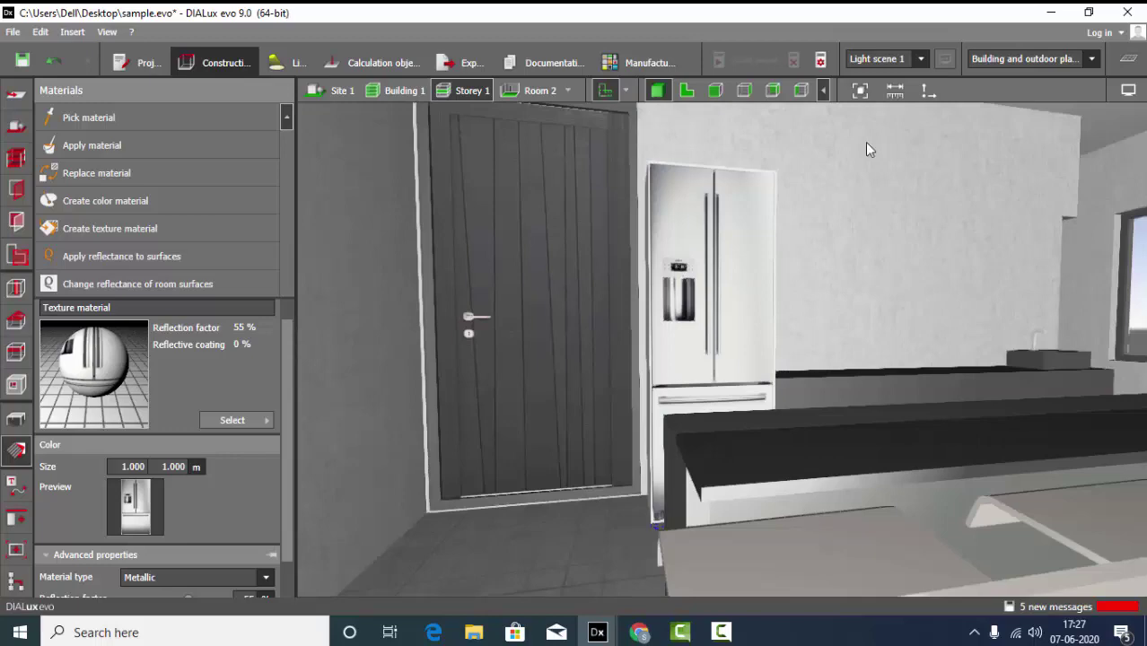
Pick the light 7044 (Silk grey) material from a bar stool seat as the active material
left_click_drag(867, 143, 992, 411)
scroll(587, 344, "down", 3)
scroll(579, 346, "up", 1)
left_click(88, 118)
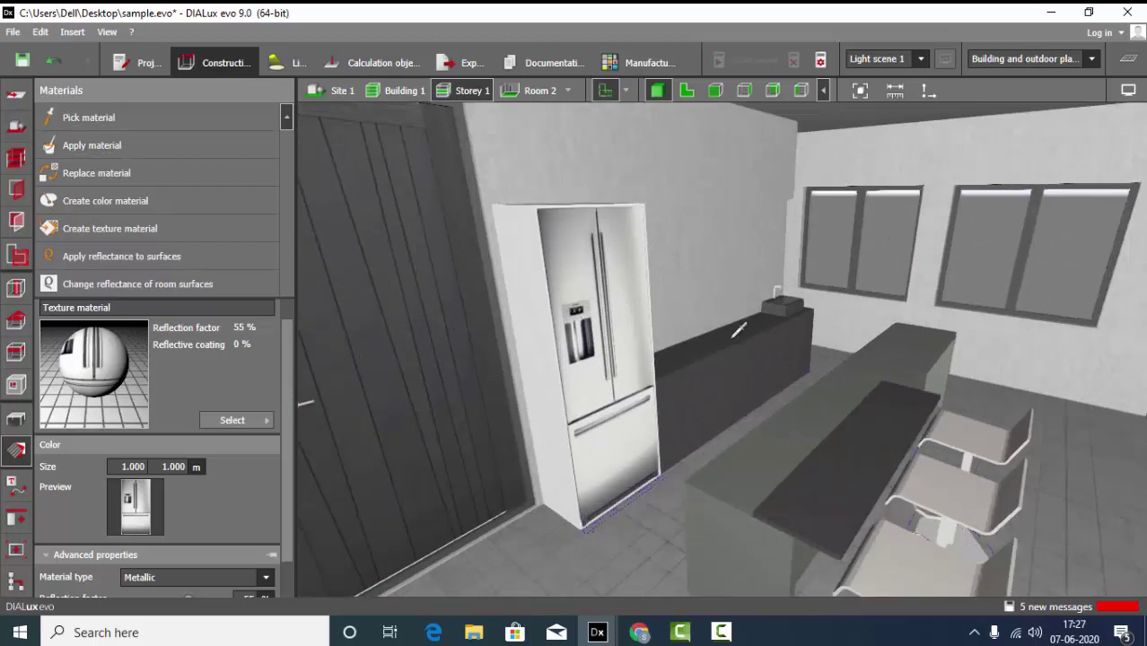
left_click(931, 428)
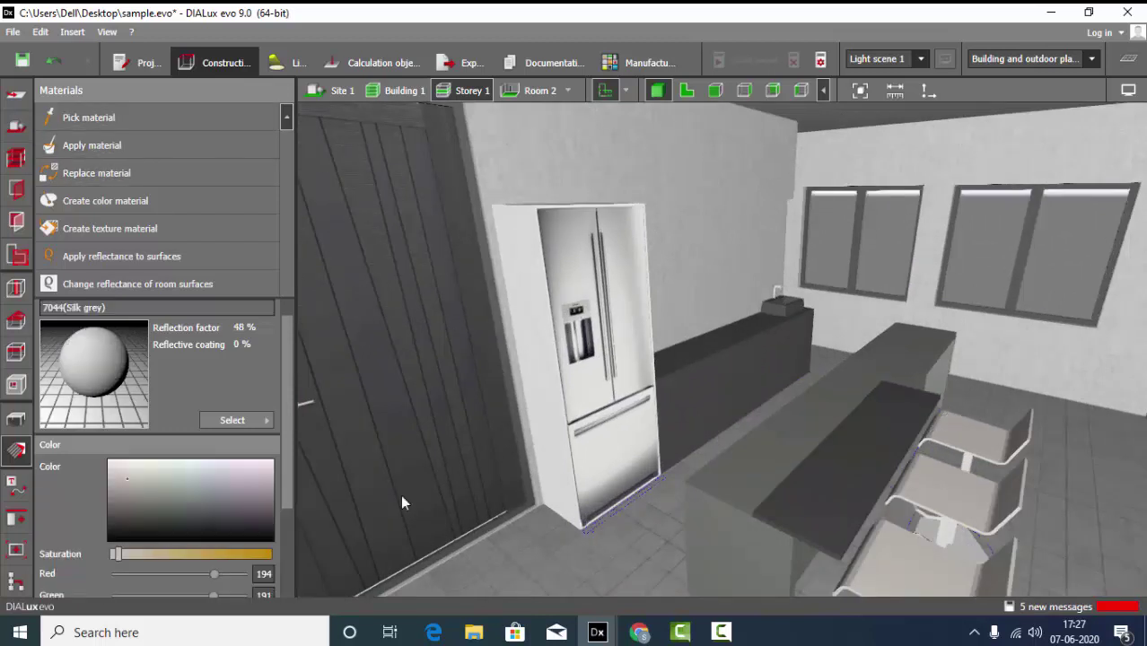
Darken the picked silk grey to a red value of 175 and apply it to the refrigerator's side face
mouse_move(118, 475)
left_mouse_down()
mouse_move(115, 465)
mouse_move(117, 484)
left_mouse_up()
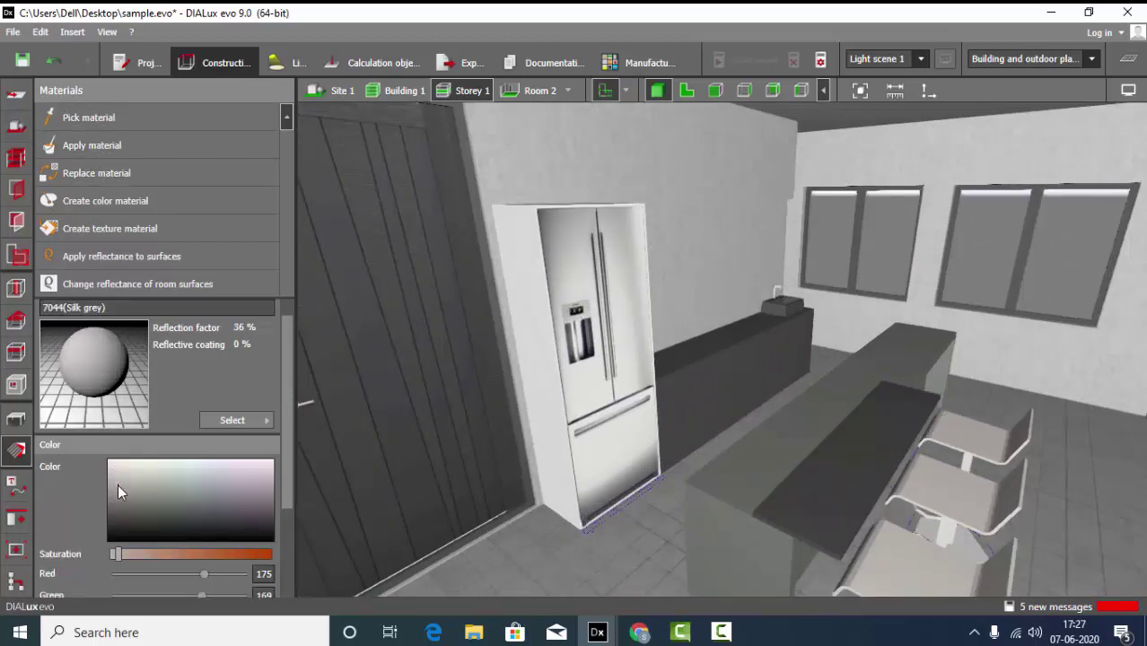
left_click(541, 316)
right_click_drag(605, 381, 560, 469)
scroll(633, 422, "down", 2)
right_click_drag(644, 400, 771, 384)
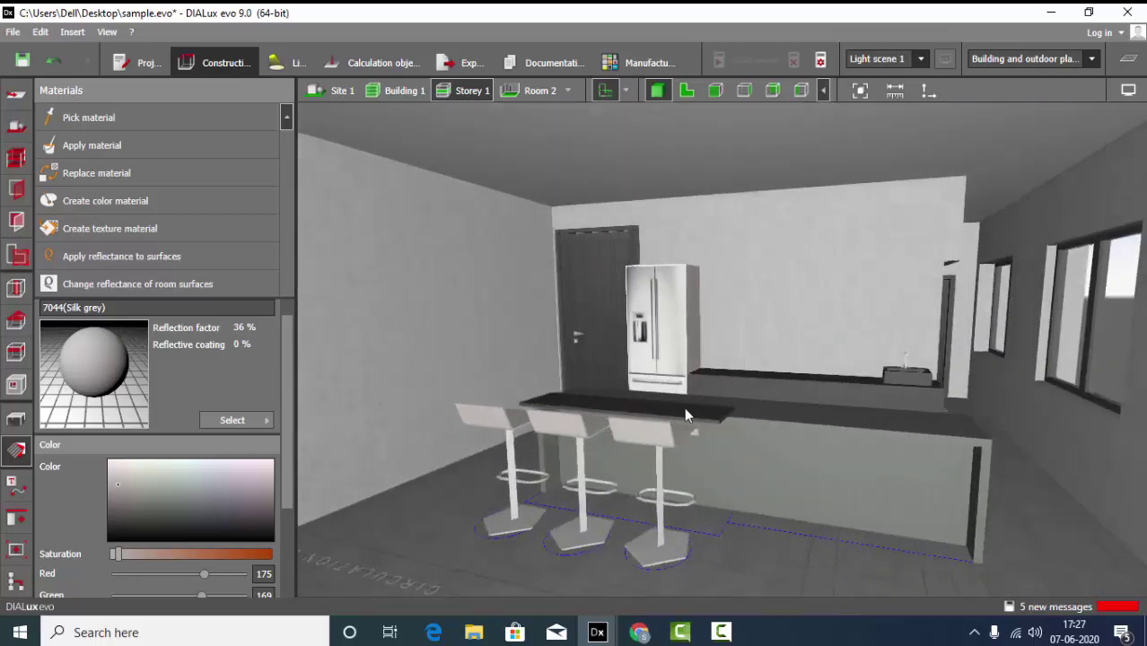
Choose the 200x30 hanging unit from the object catalog's home furniture functional units as the active object
left_click(15, 418)
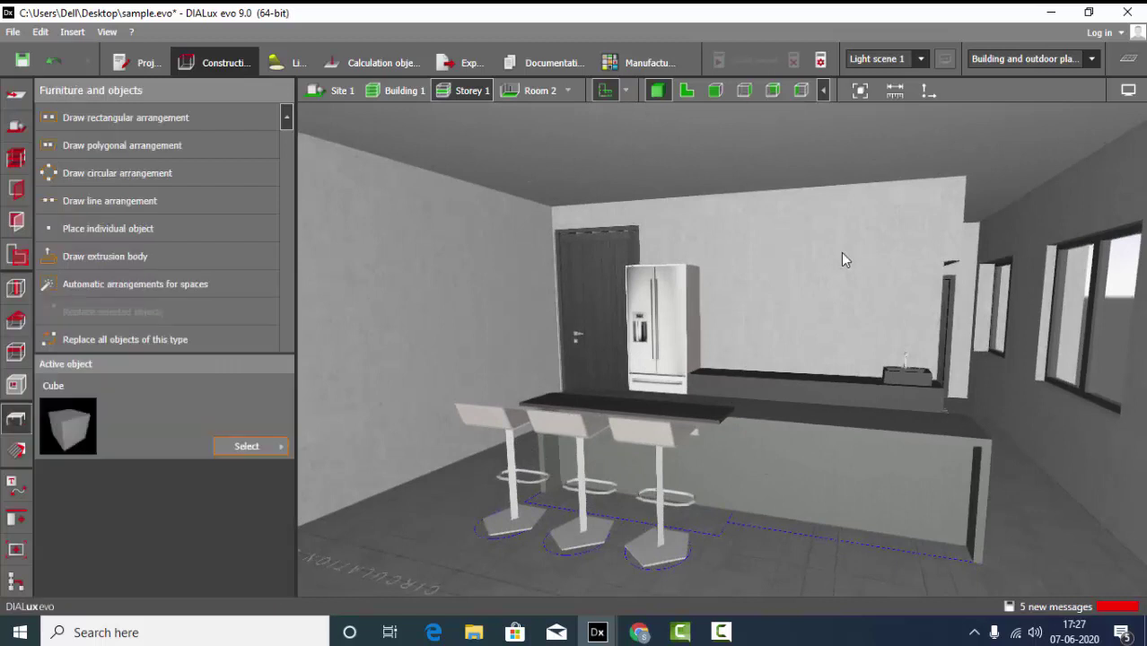
right_click_drag(842, 252, 765, 328)
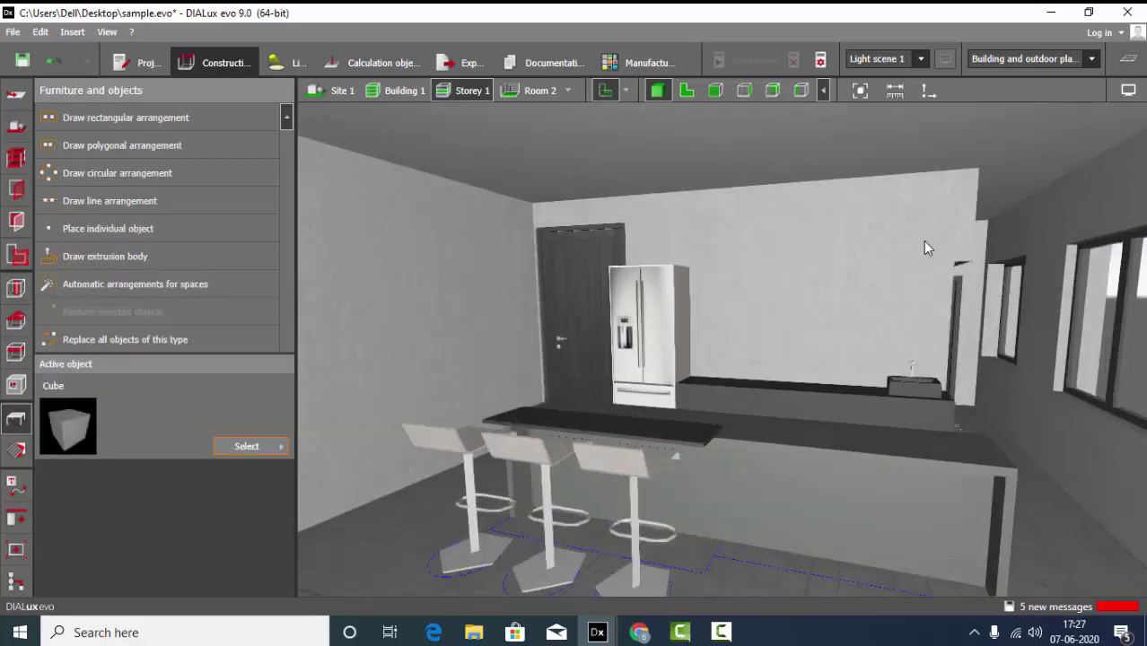
left_click(281, 452)
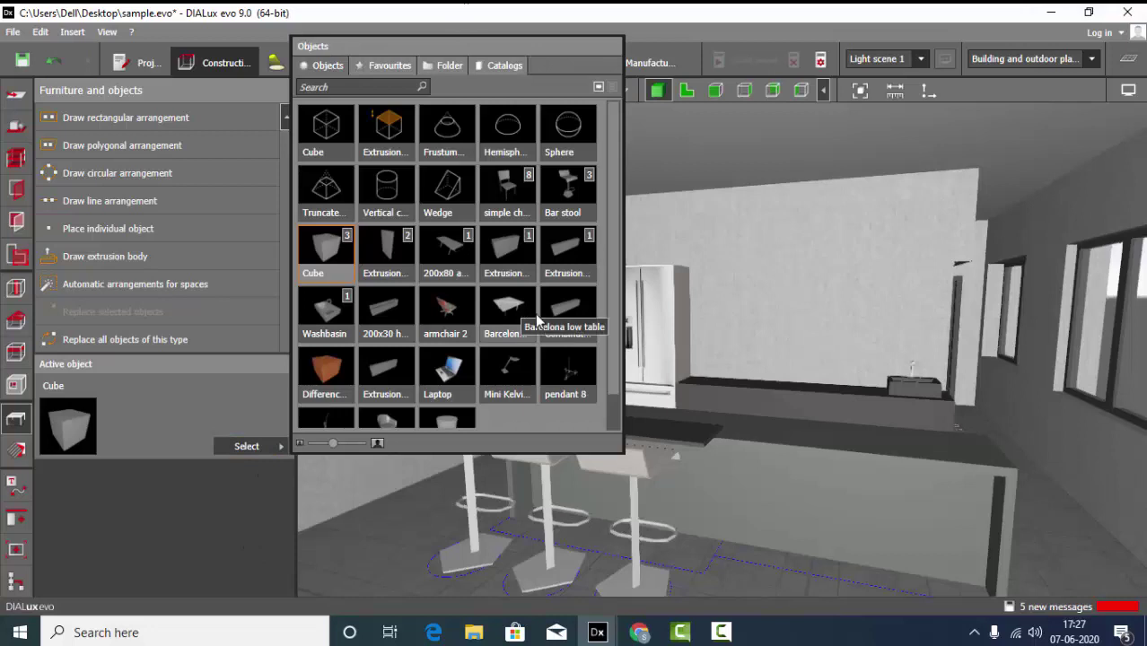
left_click(505, 67)
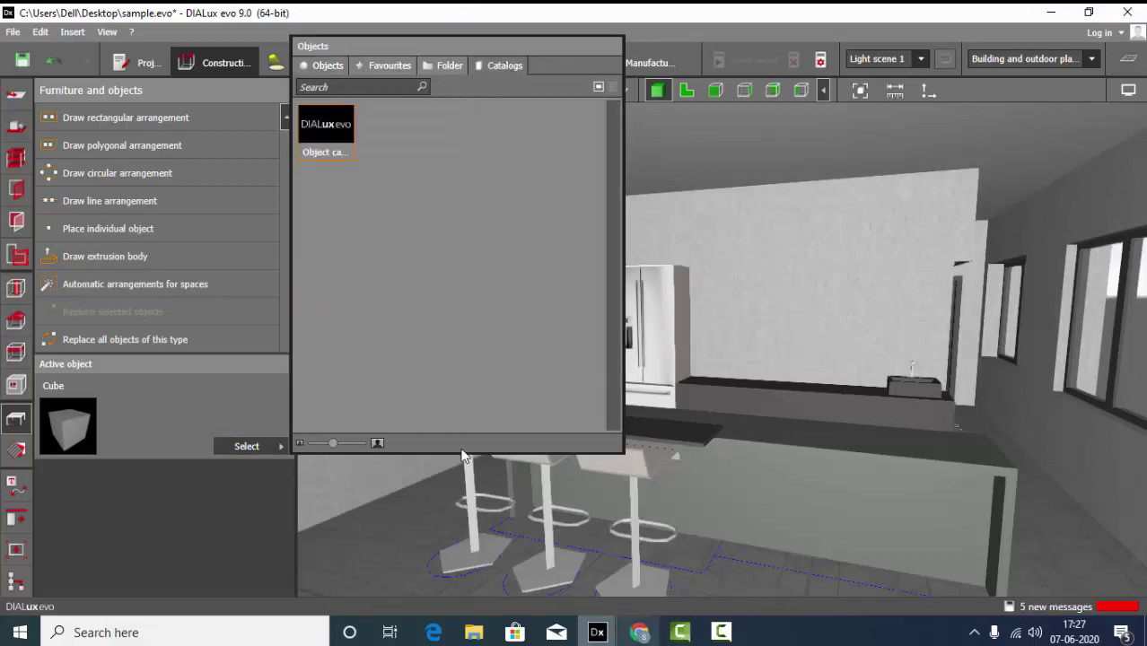
left_click(334, 128)
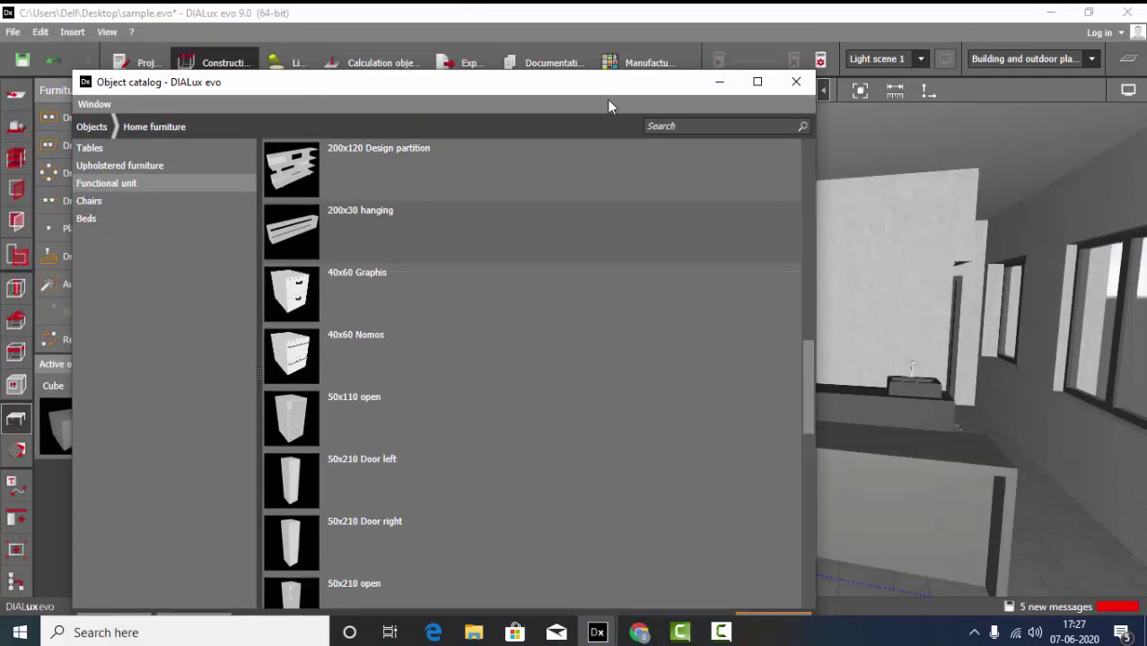
left_click(765, 87)
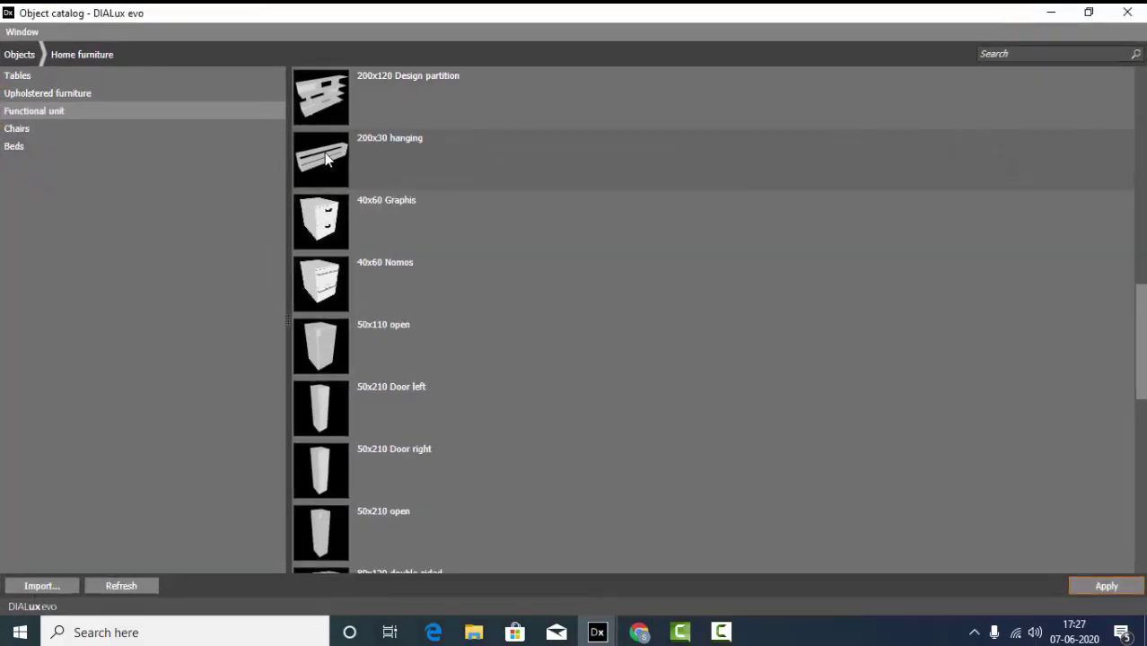
left_click(1052, 13)
Place the 200x30 hanging unit over the rear counter in plan, between the counter's washbasin end and the refrigerator
left_click(687, 91)
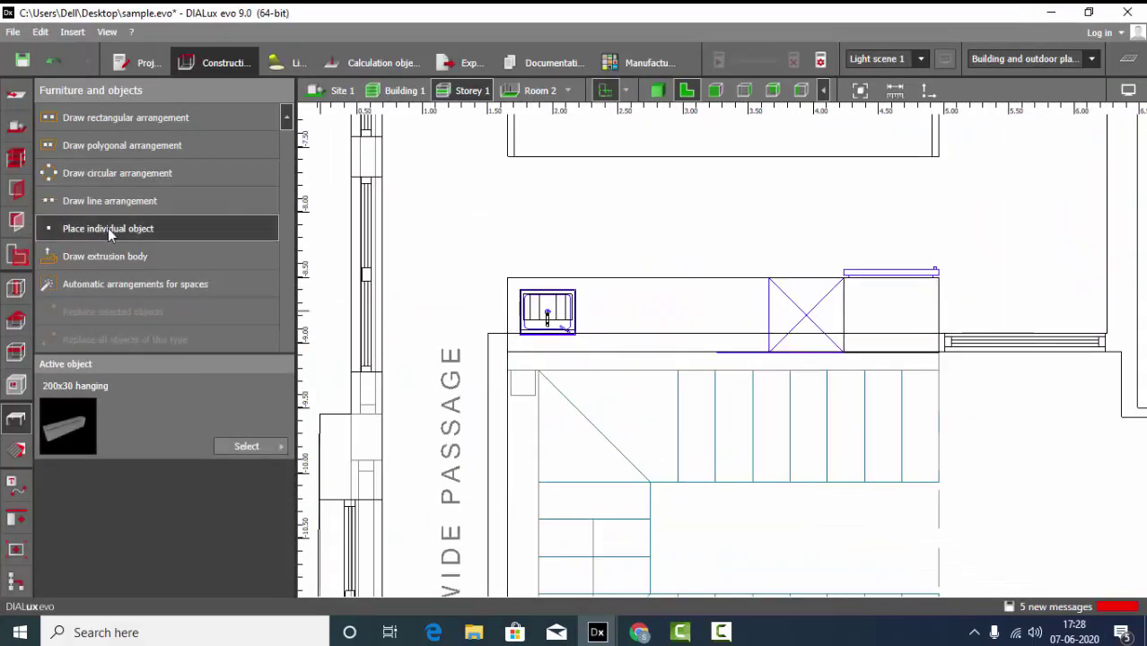
left_click(107, 228)
left_click(642, 316)
scroll(676, 323, "up", 3)
left_click_drag(643, 323, 459, 322)
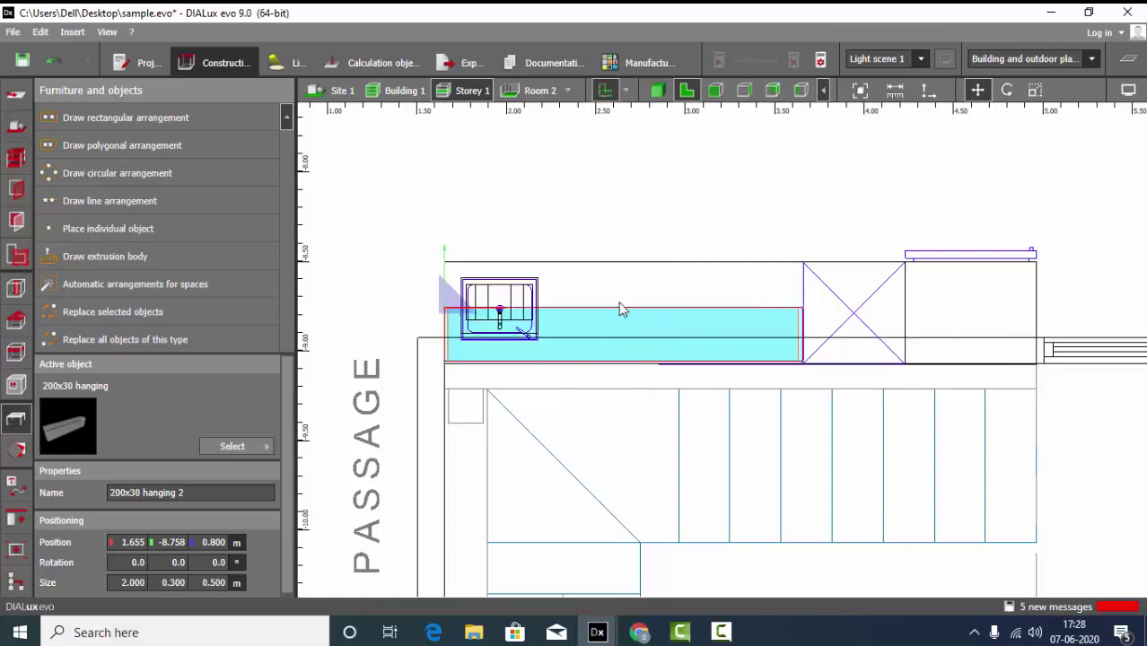
mouse_move(454, 307)
left_mouse_down()
mouse_move(457, 282)
mouse_move(452, 295)
left_mouse_up()
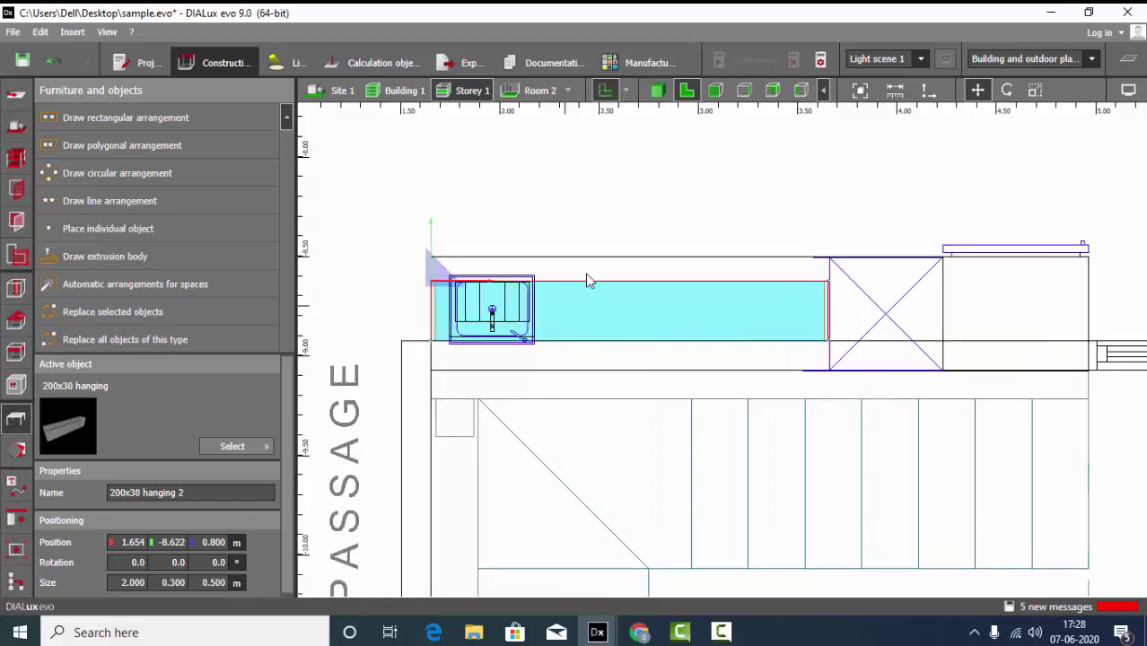
Lower the hanging unit by about 0.5 m in the front elevation and return to the 3D view
left_click(715, 90)
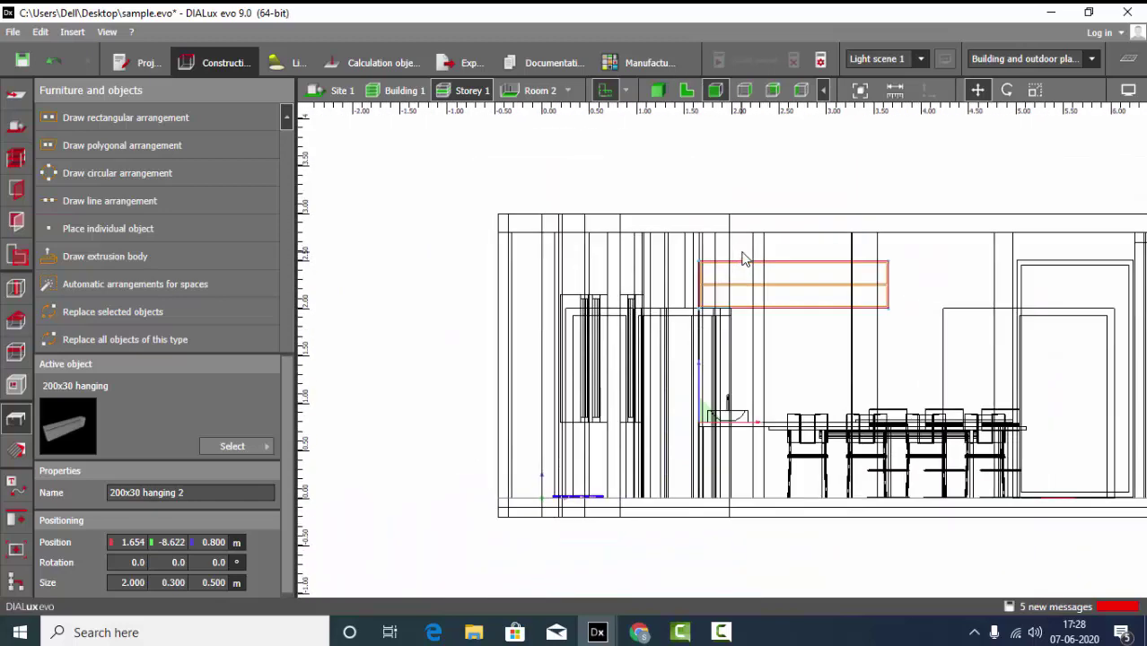
left_click_drag(697, 362, 699, 412)
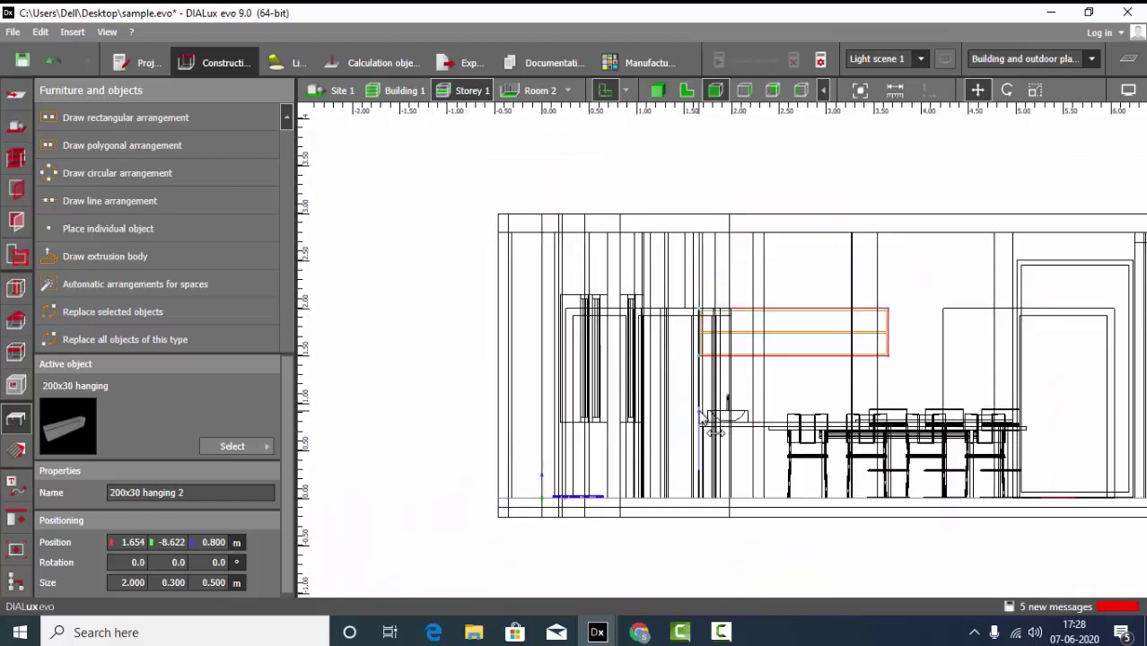
left_click(666, 158)
left_click(658, 91)
Pick the darker 7044 (Silk grey) material with a red value of 108 and replace the hanging unit's material with it
mouse_move(763, 316)
right_mouse_down()
mouse_move(802, 326)
mouse_move(699, 318)
right_mouse_up()
middle_click_drag(699, 316, 395, 391)
left_click(17, 451)
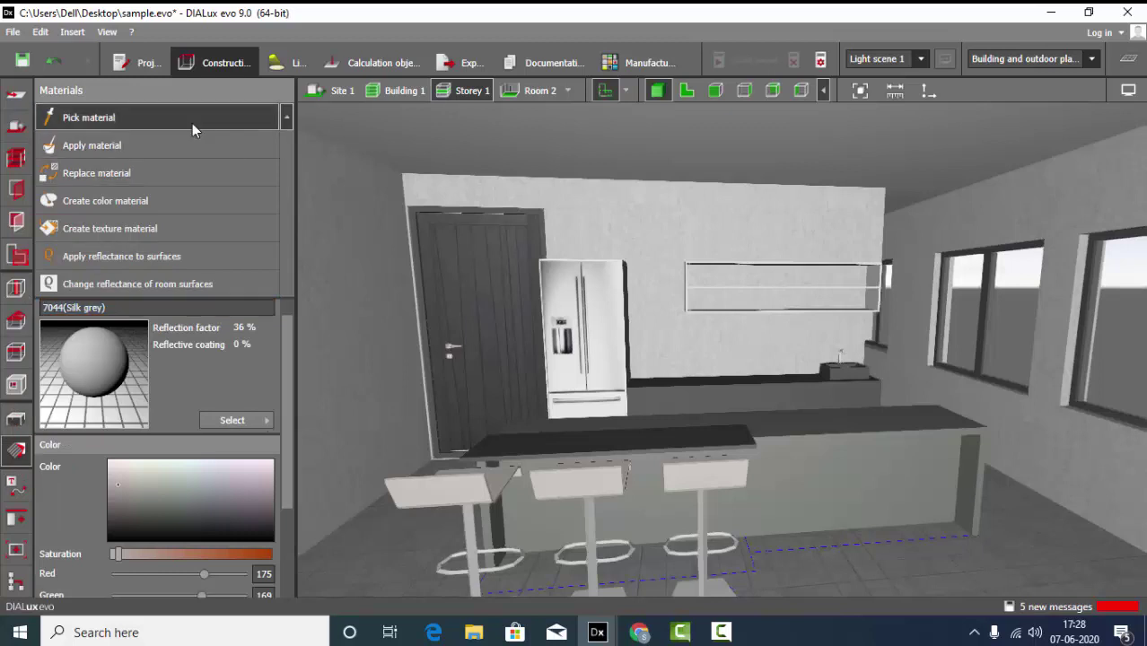
left_click(97, 173)
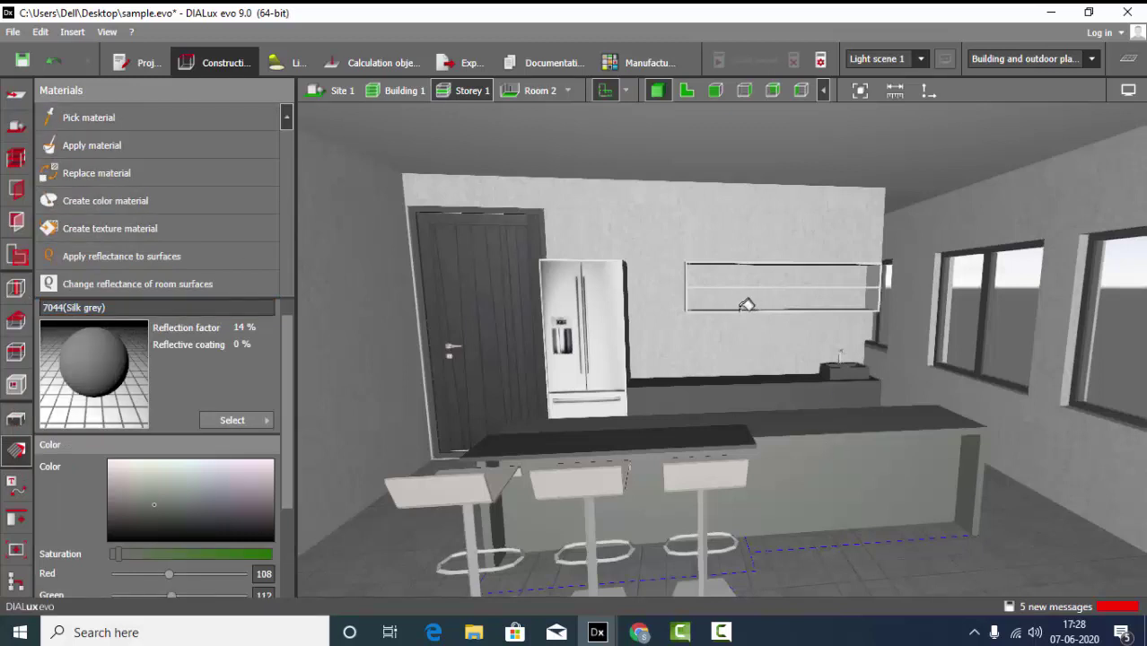
left_click(747, 305)
right_click_drag(691, 334, 735, 321)
scroll(808, 347, "up", 5)
scroll(809, 341, "down", 5)
right_click_drag(806, 341, 648, 404)
scroll(766, 365, "down", 5)
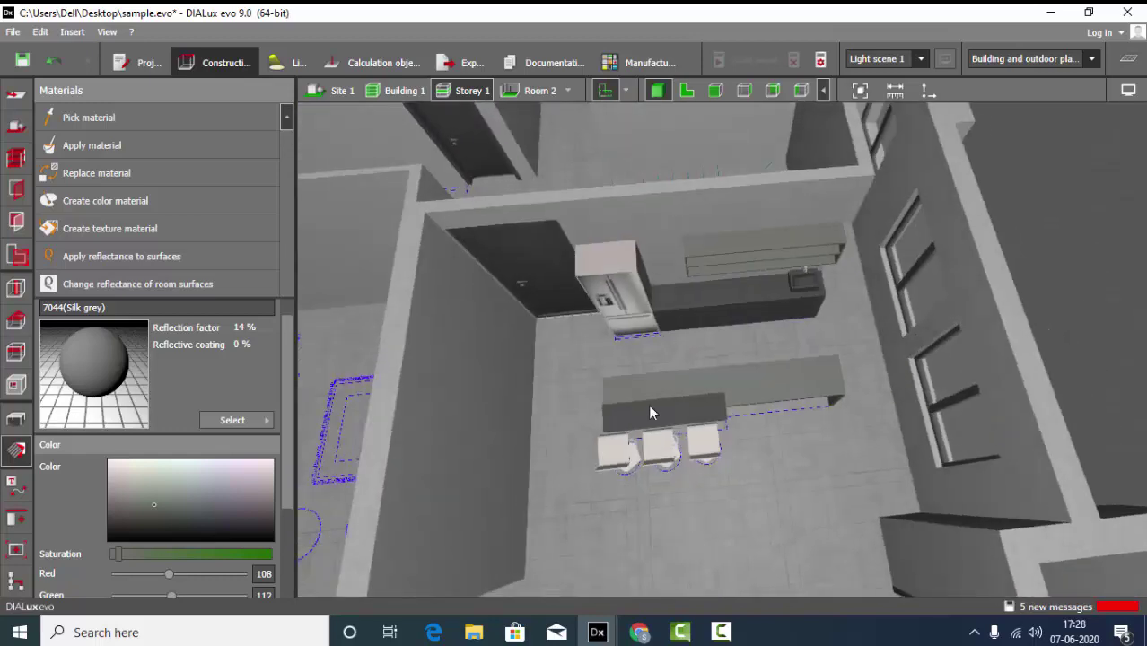
scroll(664, 406, "up", 2)
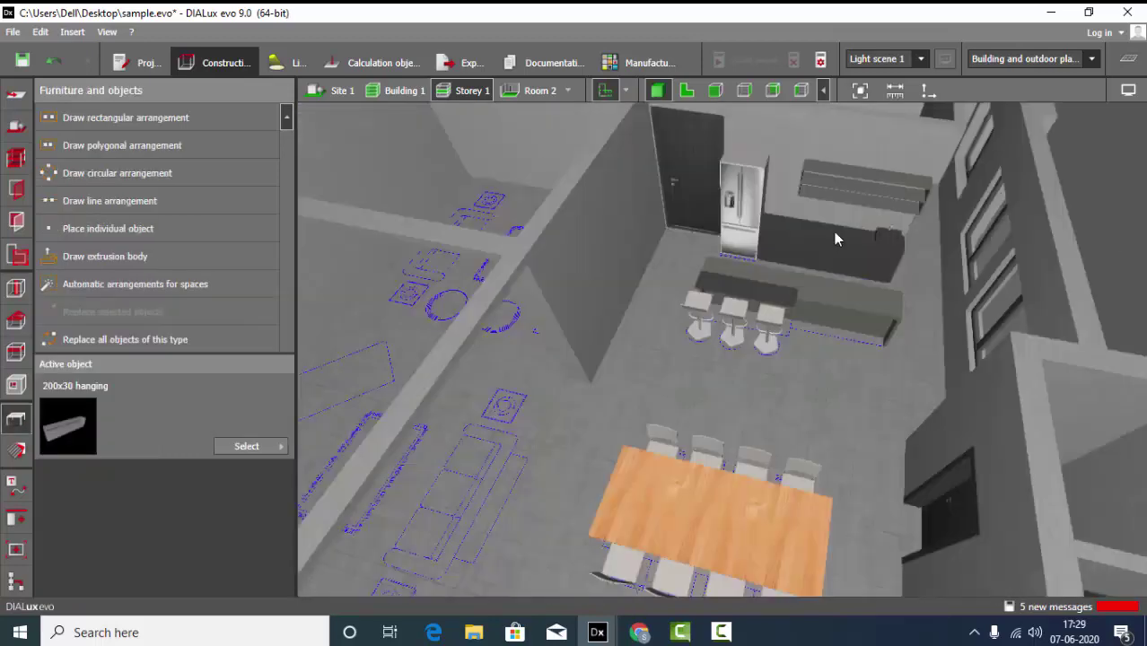